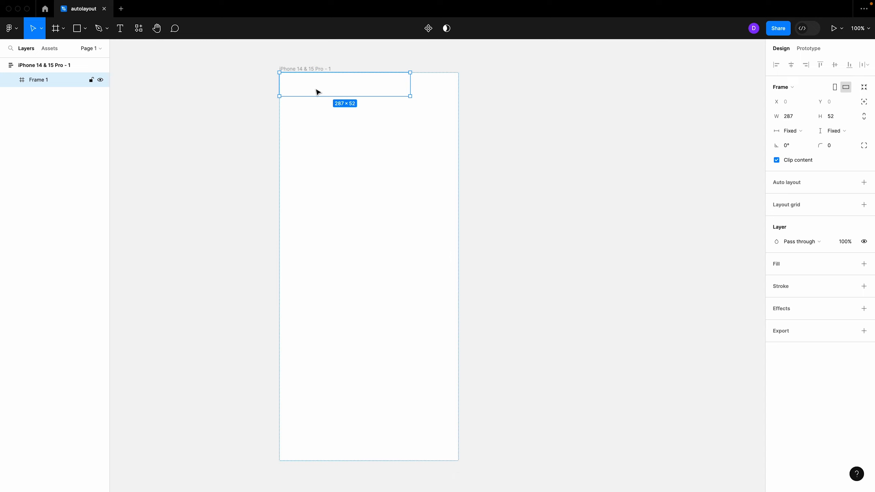
- Set the auto layout alignment of the iPhone 14 & 15 Pro frame to top center
{"action": "left_click_drag", "start_coordinate": [349, 87], "coordinate": [356, 133]}
{"action": "left_click_drag", "start_coordinate": [359, 90], "coordinate": [382, 126]}
{"action": "left_click", "coordinate": [310, 71]}
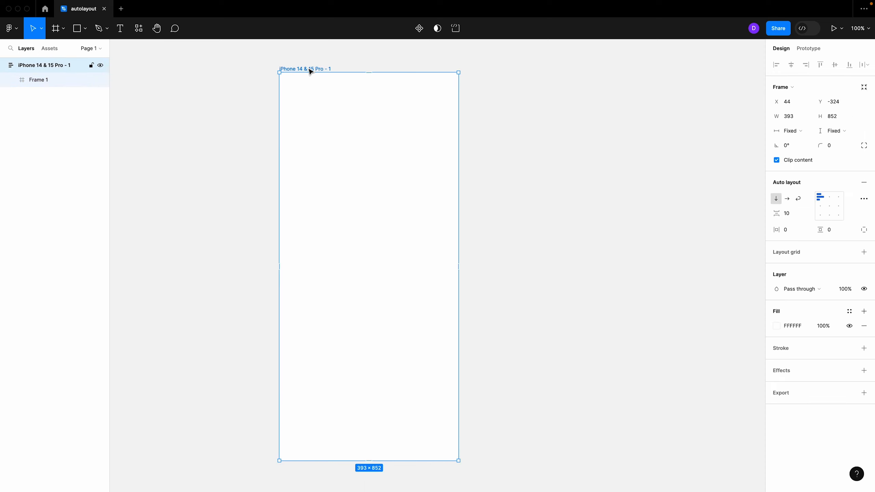
{"action": "left_click", "coordinate": [830, 197]}
- Add a light grey EBEBEB fill to the small frame inside the iPhone frame
{"action": "left_click", "coordinate": [357, 95]}
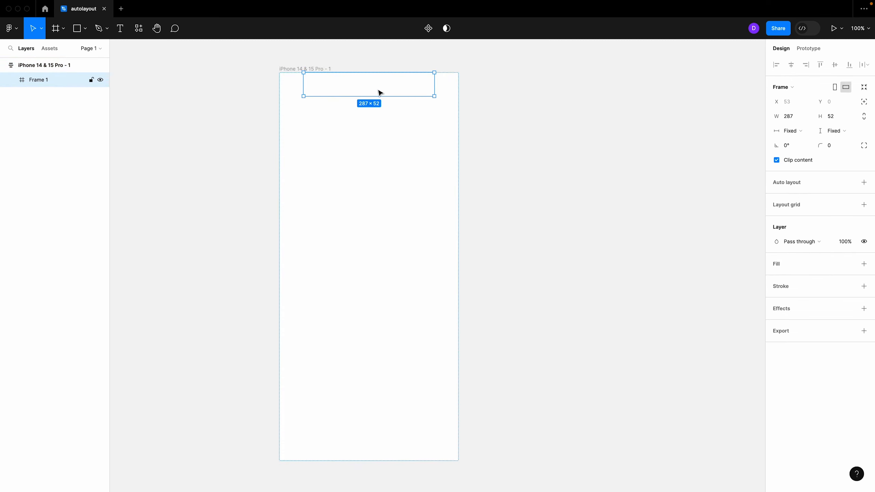
{"action": "left_click", "coordinate": [778, 264]}
{"action": "left_click", "coordinate": [782, 278]}
{"action": "type", "text": "EEEEEE"}
{"action": "key", "text": "Return"}
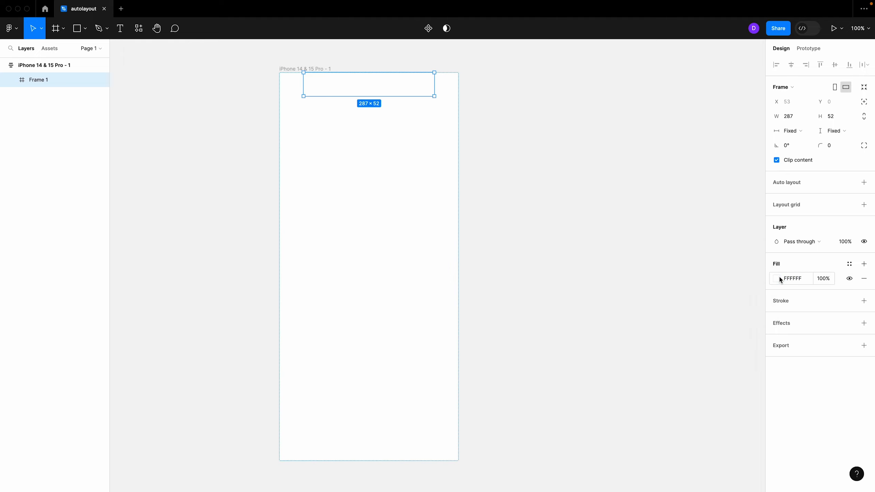
{"action": "left_click", "coordinate": [776, 278]}
{"action": "left_click", "coordinate": [537, 217]}
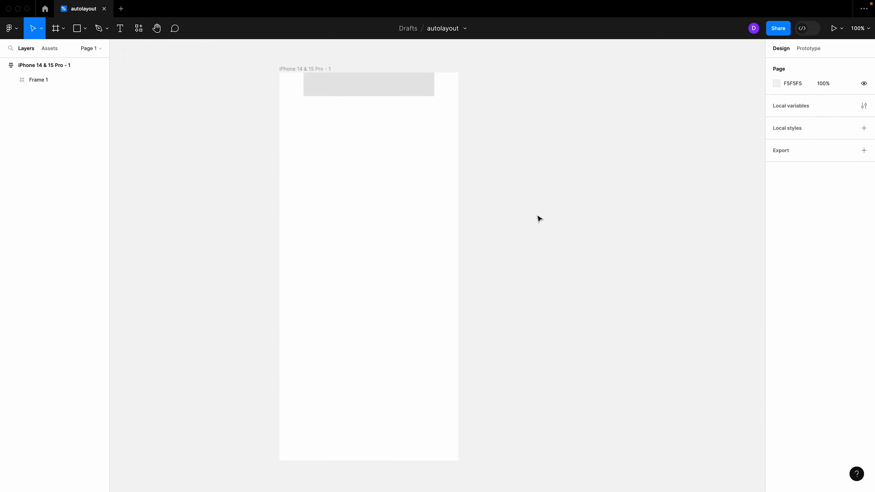
{"action": "left_click", "coordinate": [418, 149]}
{"action": "key", "text": "shift+a"}
{"action": "left_click", "coordinate": [377, 94]}
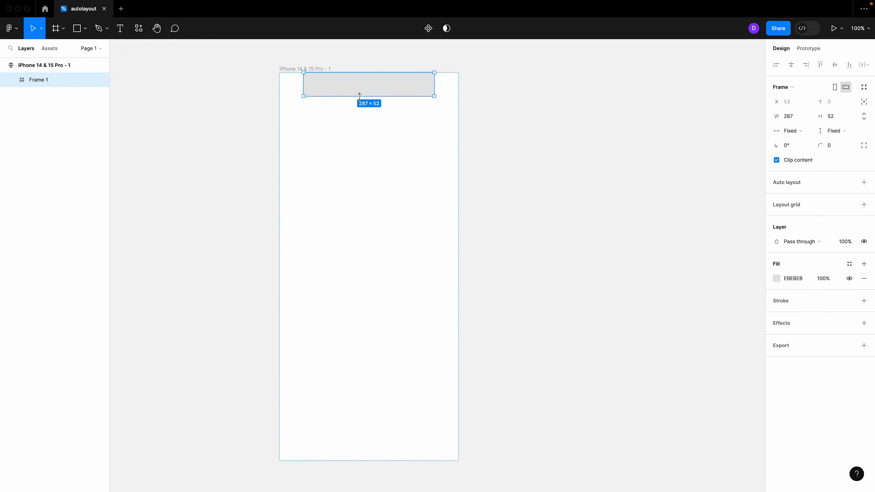
{"action": "left_click", "coordinate": [447, 147]}
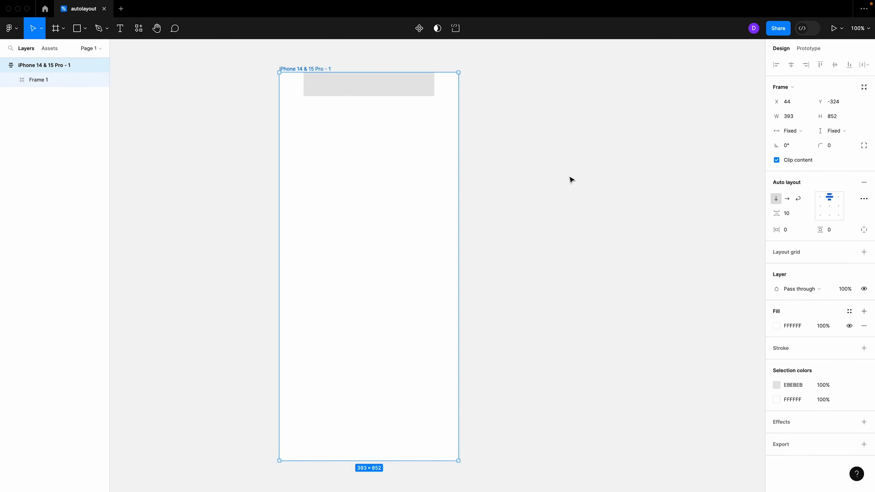
- Duplicate the grey frame repeatedly to build a vertical stack inside the iPhone frame
{"action": "left_click", "coordinate": [355, 87]}
{"action": "left_click_drag", "start_coordinate": [386, 94], "coordinate": [389, 153]}
{"action": "left_click", "coordinate": [525, 124]}
{"action": "left_click", "coordinate": [397, 93]}
{"action": "left_click", "coordinate": [400, 118]}
{"action": "left_click_drag", "start_coordinate": [398, 127], "coordinate": [406, 183]}
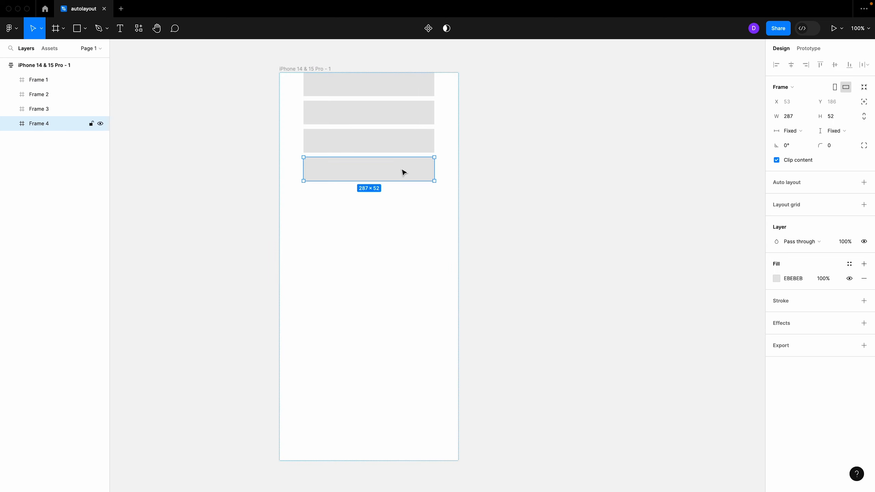
{"action": "key", "text": "super+d"}
{"action": "key", "text": "super+d"}
{"action": "key", "text": "super+d"}
- Undo the latest duplications until only two grey frames are left in the stack
{"action": "key", "text": "super+z"}
{"action": "key", "text": "super+z"}
{"action": "key", "text": "super+z"}
{"action": "key", "text": "super+z"}
{"action": "key", "text": "super+z"}
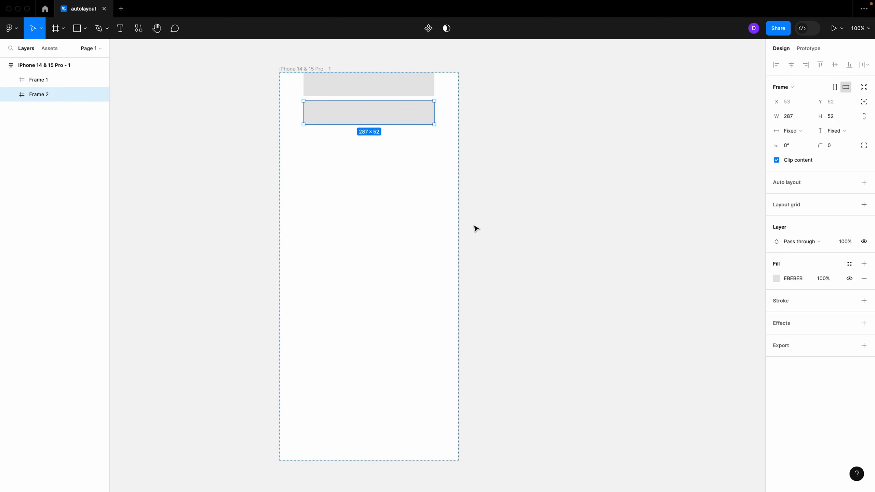
- Move the lower grey frame to the first place in the stack and delete the other one
{"action": "left_click_drag", "start_coordinate": [394, 119], "coordinate": [458, 90]}
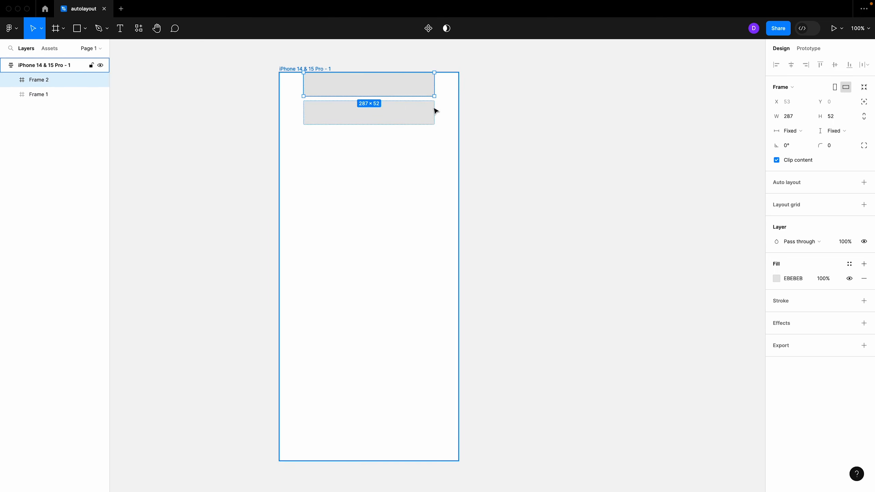
{"action": "left_click", "coordinate": [416, 117]}
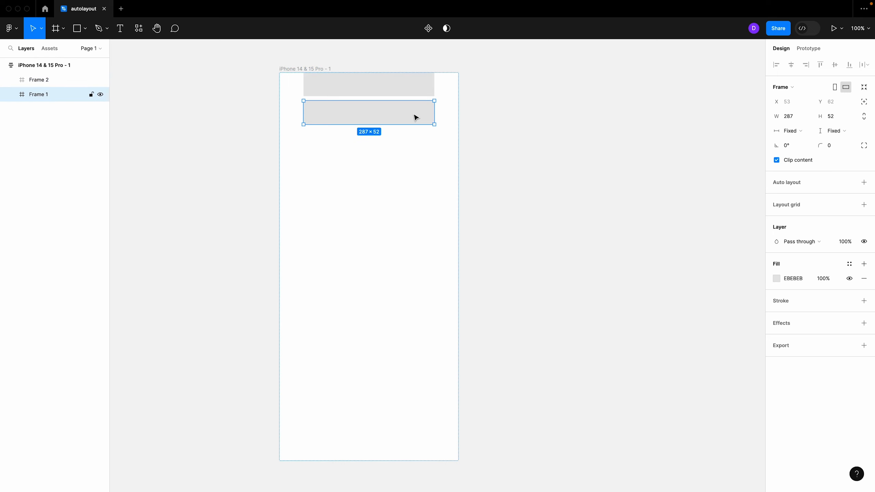
{"action": "key", "text": "BackSpace"}
- Narrow the remaining grey frame to a width of about 90
{"action": "left_click", "coordinate": [430, 85]}
{"action": "left_click_drag", "start_coordinate": [431, 84], "coordinate": [344, 83]}
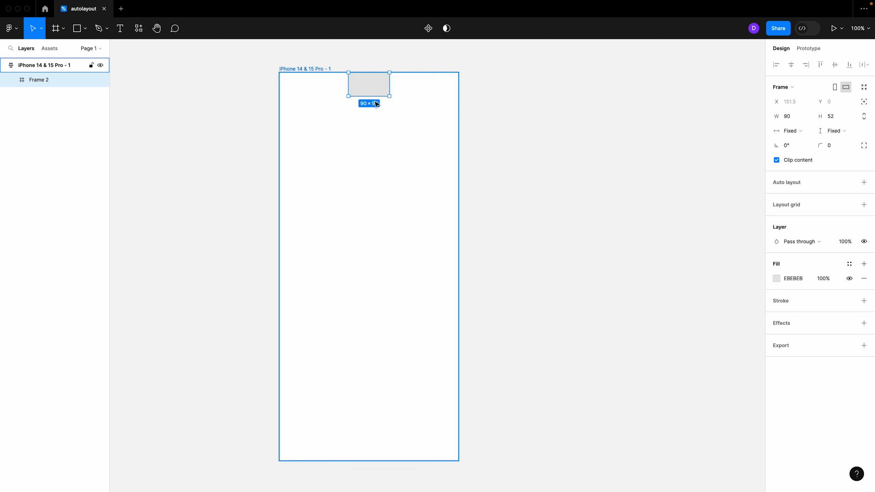
- Switch the iPhone frame's auto layout to horizontal and duplicate the grey frame five times
{"action": "key", "text": "Escape"}
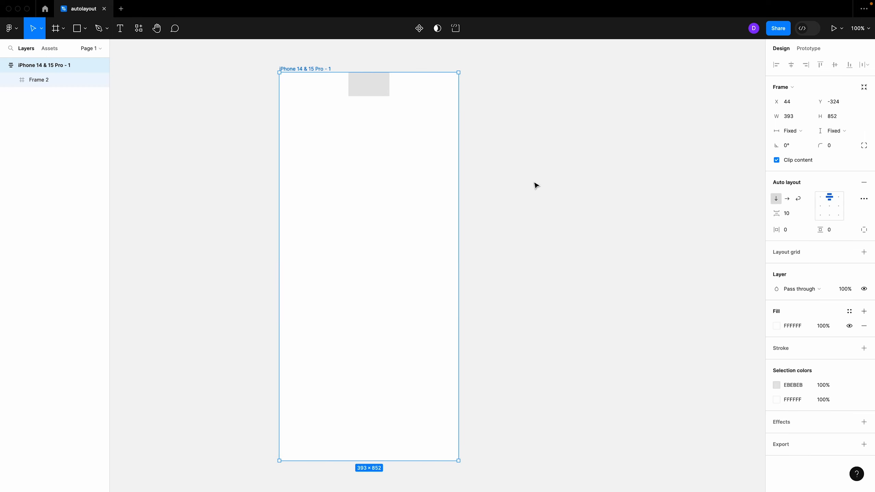
{"action": "left_click", "coordinate": [788, 202]}
{"action": "left_click", "coordinate": [380, 91]}
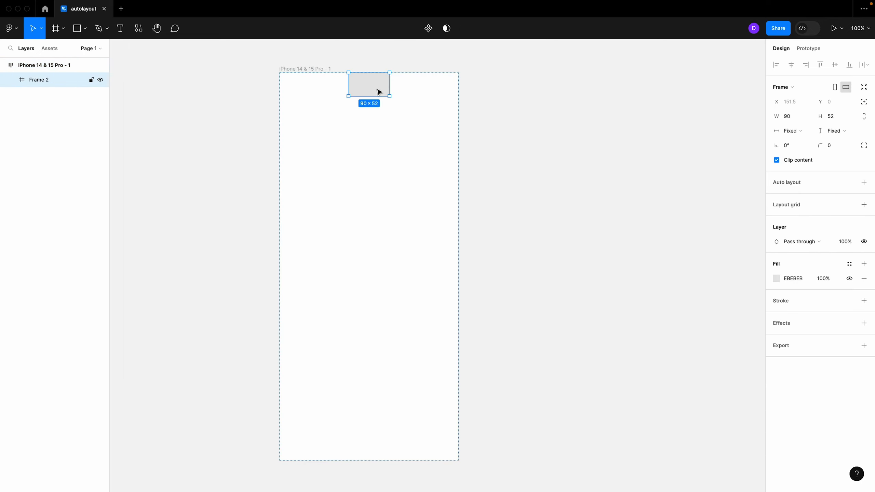
{"action": "key", "text": "super+d"}
{"action": "key", "text": "super+d"}
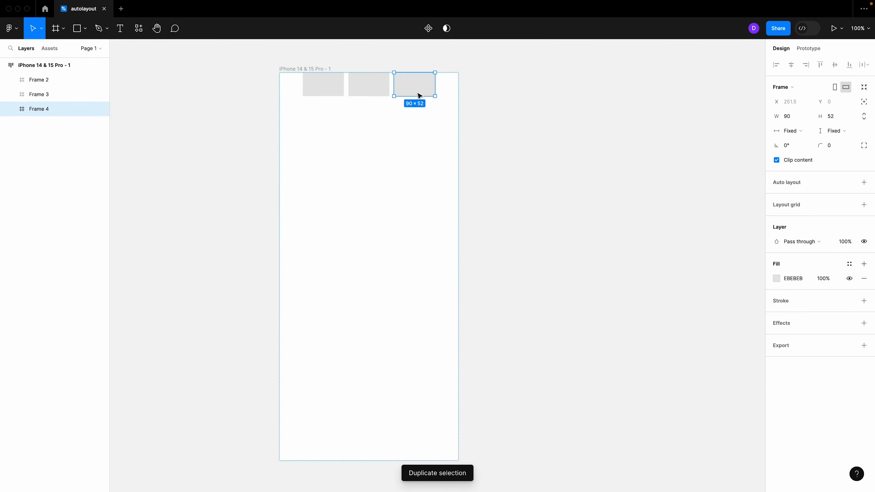
{"action": "key", "text": "super+d"}
{"action": "key", "text": "super+d"}
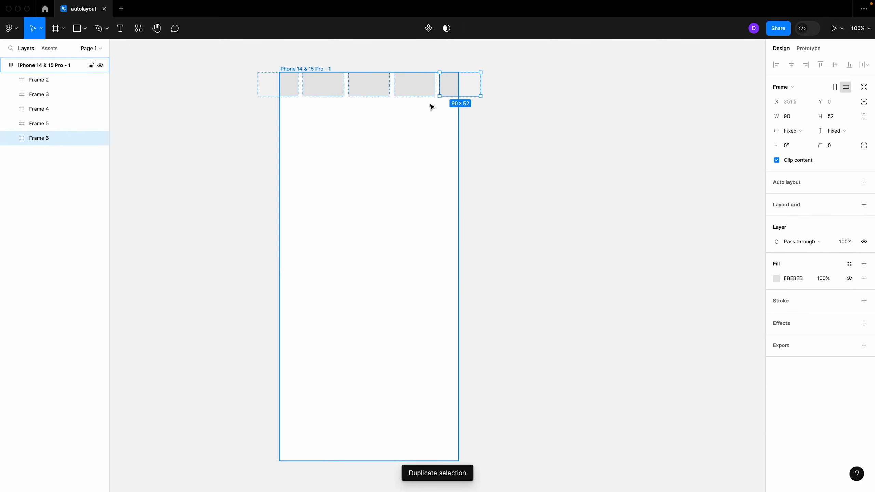
{"action": "key", "text": "super+d"}
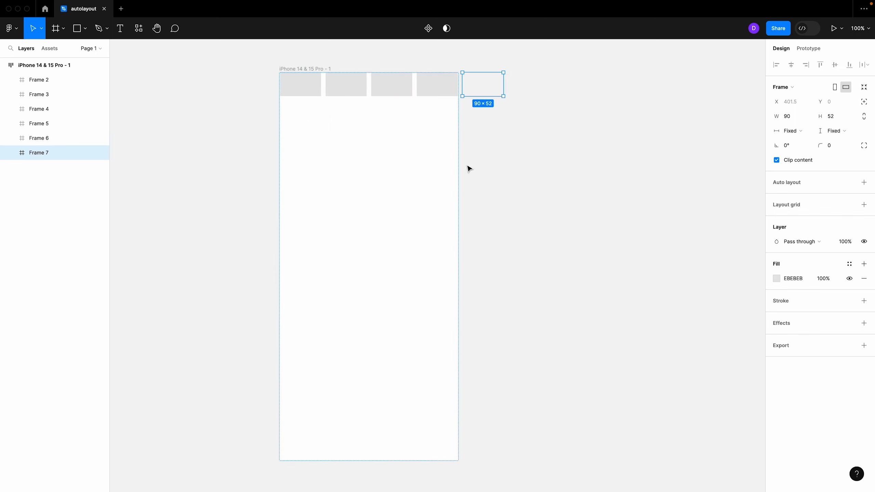
- Delete the last four grey frames from the row, leaving two, and select the iPhone frame
{"action": "key", "text": "BackSpace"}
{"action": "key", "text": "BackSpace"}
{"action": "key", "text": "BackSpace"}
{"action": "key", "text": "BackSpace"}
{"action": "key", "text": "Escape"}
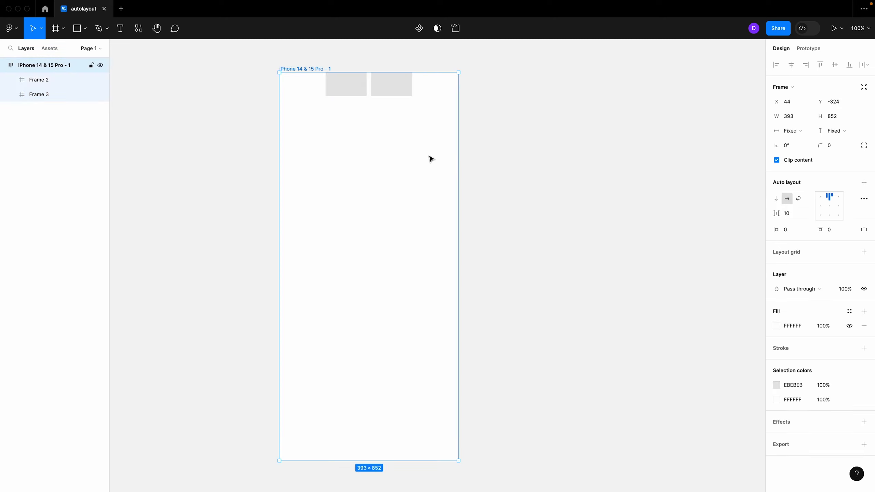
- Set the iPhone frame's auto layout to wrap and duplicate the second grey frame seven times
{"action": "left_click", "coordinate": [802, 201]}
{"action": "left_click", "coordinate": [399, 91]}
{"action": "key", "text": "ctrl+d"}
{"action": "key", "text": "ctrl+d"}
{"action": "key", "text": "ctrl+d"}
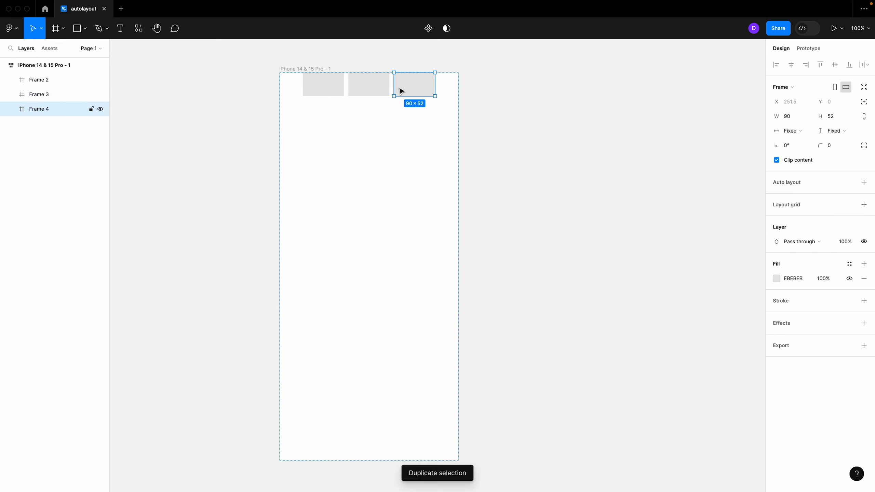
{"action": "key", "text": "ctrl+d"}
{"action": "key", "text": "ctrl+d"}
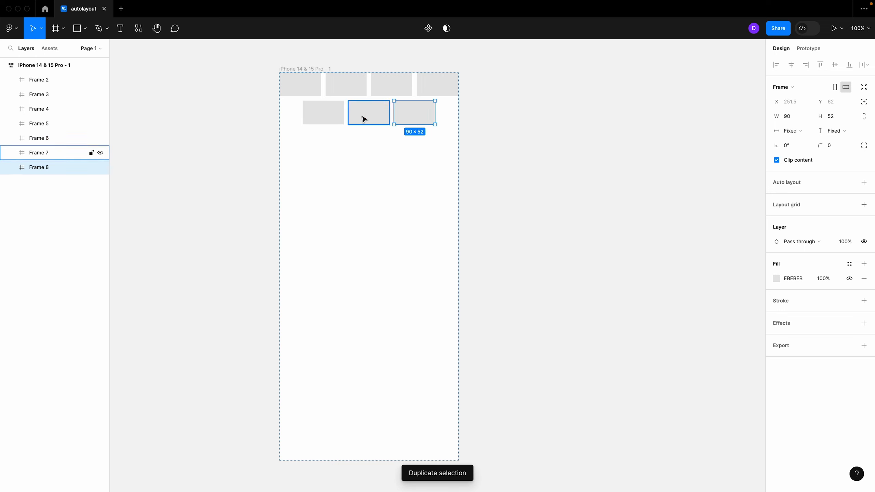
{"action": "key", "text": "ctrl+d"}
{"action": "key", "text": "ctrl+d"}
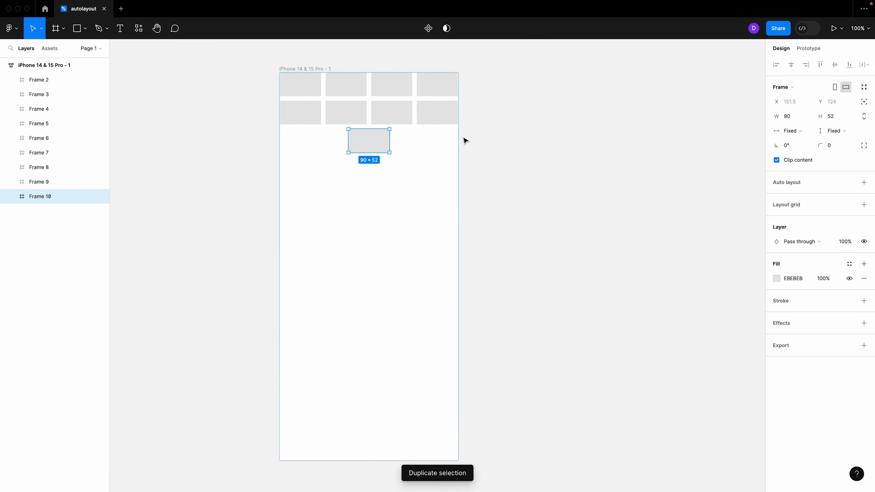
- Undo the seven duplications in the wrapped layout
{"action": "key", "text": "ctrl+z"}
{"action": "key", "text": "ctrl+z"}
{"action": "key", "text": "ctrl+z"}
{"action": "key", "text": "ctrl+z"}
{"action": "key", "text": "ctrl+z"}
{"action": "key", "text": "ctrl+z"}
{"action": "key", "text": "ctrl+z"}
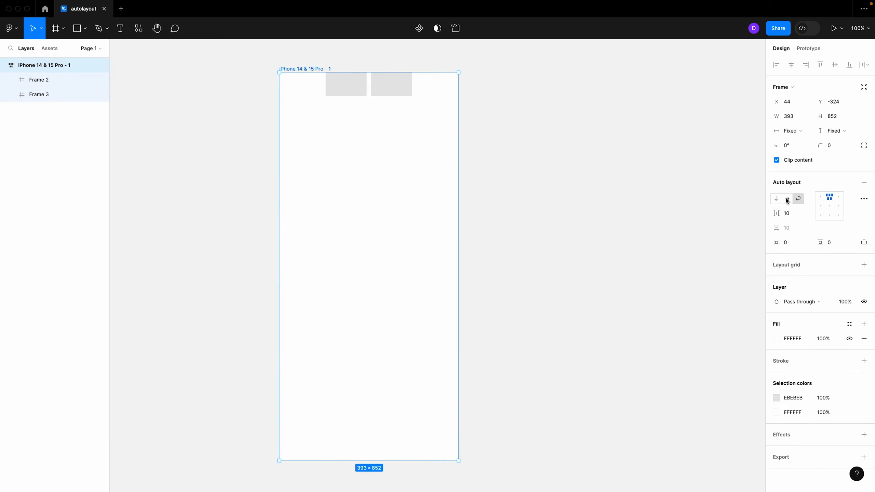
- Delete the second grey frame and switch the iPhone frame's auto layout back to vertical
{"action": "left_click", "coordinate": [398, 85]}
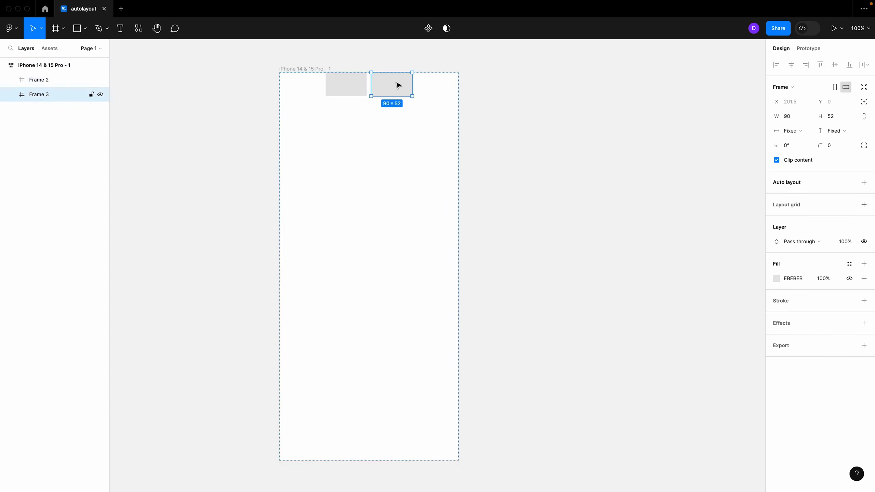
{"action": "key", "text": "Delete"}
{"action": "left_click", "coordinate": [364, 90]}
{"action": "key", "text": "Escape"}
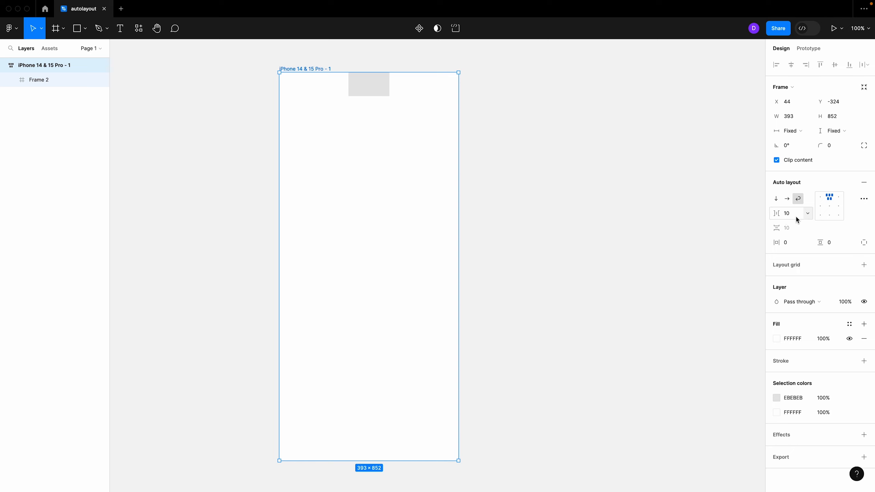
{"action": "left_click", "coordinate": [776, 199]}
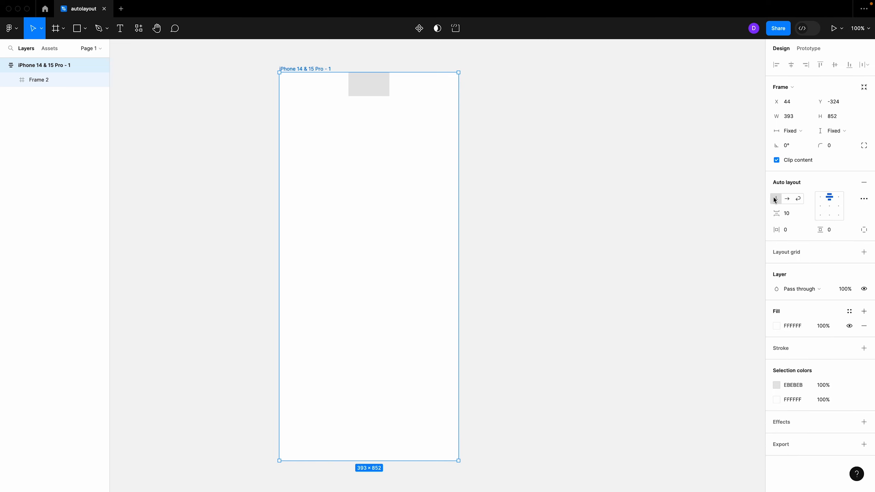
- Duplicate the grey frame twice in the vertical layout
{"action": "left_click", "coordinate": [366, 93]}
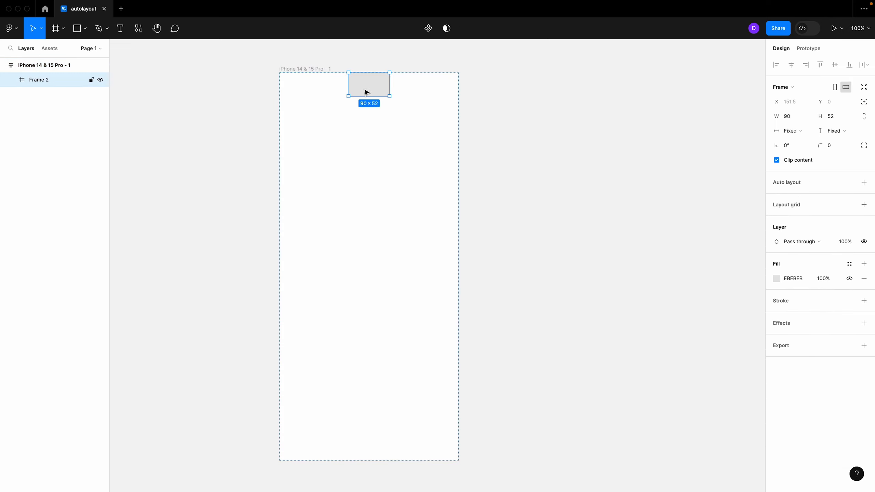
{"action": "key", "text": "super+d"}
{"action": "key", "text": "super+d"}
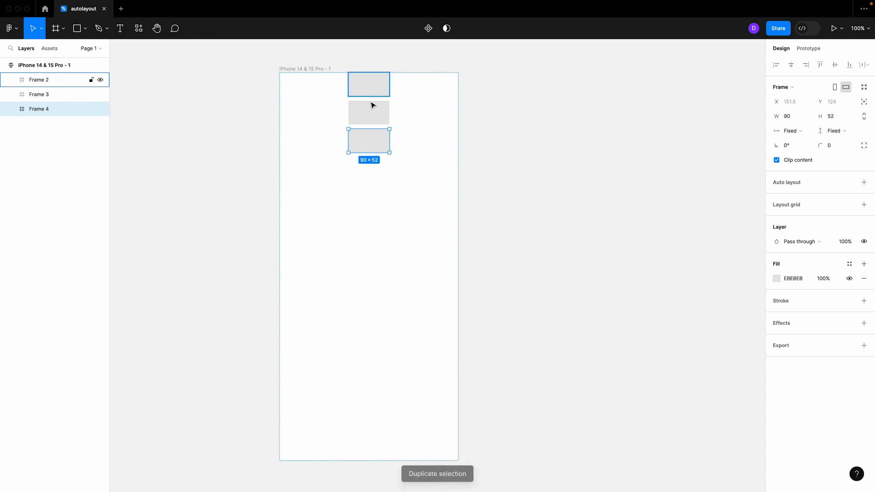
- Set the vertical gap between items in the iPhone frame's auto layout to 20
{"action": "left_click", "coordinate": [303, 69]}
{"action": "key", "text": "shift+a"}
{"action": "left_click", "coordinate": [791, 217]}
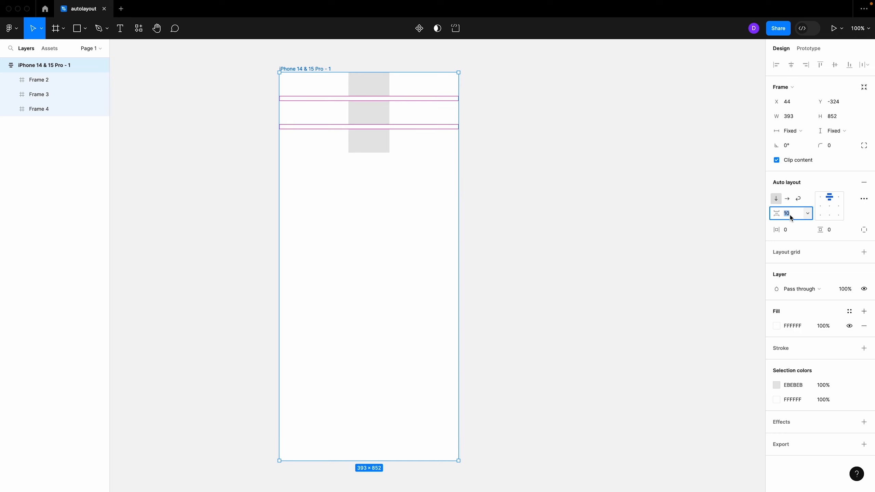
{"action": "type", "text": "20"}
{"action": "key", "text": "Return"}
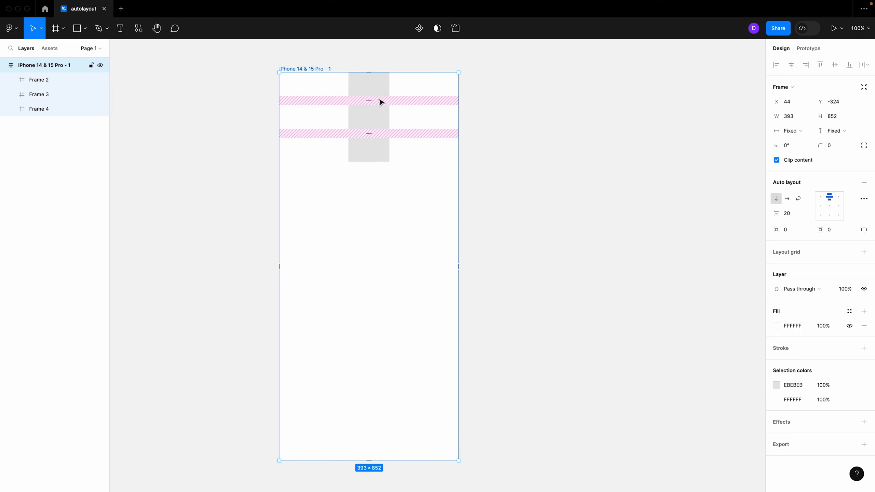
{"action": "left_click", "coordinate": [438, 175]}
- Duplicate the lowest grey frame three times using the current vertical spacing
{"action": "left_click", "coordinate": [368, 154]}
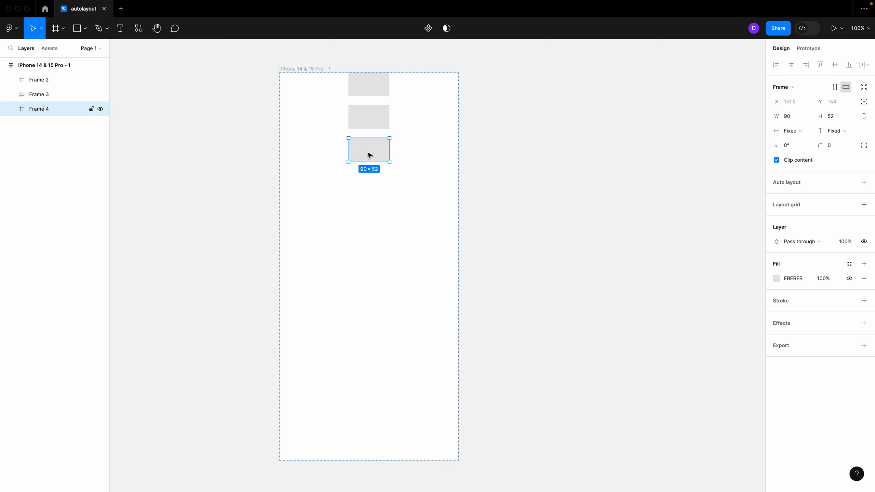
{"action": "key", "text": "ctrl+d"}
{"action": "key", "text": "ctrl+d"}
{"action": "key", "text": "ctrl+d"}
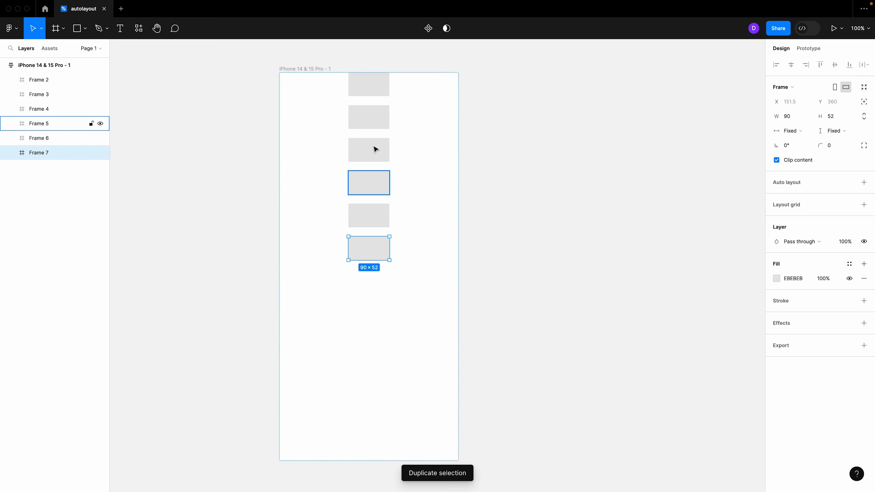
- Undo the three latest duplications of the grey frame
{"action": "key", "text": "ctrl+z"}
{"action": "key", "text": "ctrl+z"}
{"action": "key", "text": "ctrl+z"}
{"action": "key", "text": "ctrl+z"}
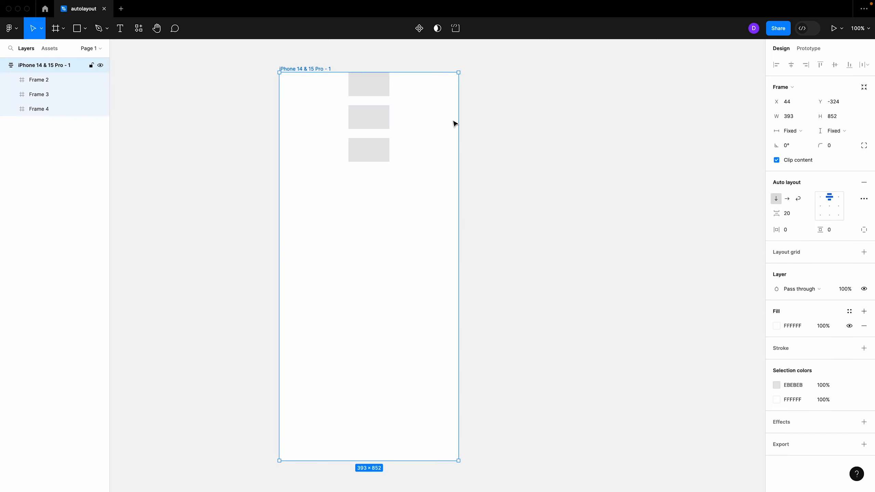
{"action": "left_click", "coordinate": [371, 114]}
{"action": "key", "text": "Escape"}
{"action": "left_click", "coordinate": [795, 214]}
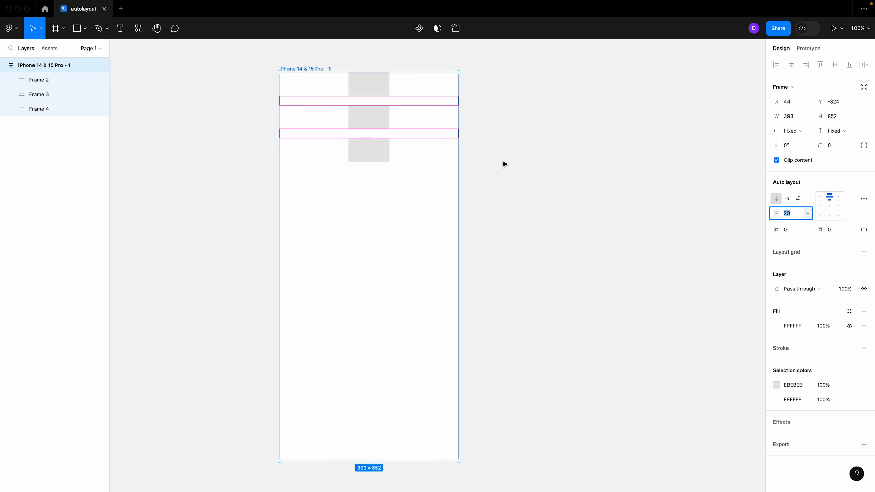
{"action": "left_click", "coordinate": [484, 208]}
- Delete the two lower grey frames so only the first one is left in the iPhone frame
{"action": "left_click", "coordinate": [366, 158]}
{"action": "key", "text": "Delete"}
{"action": "key", "text": "Delete"}
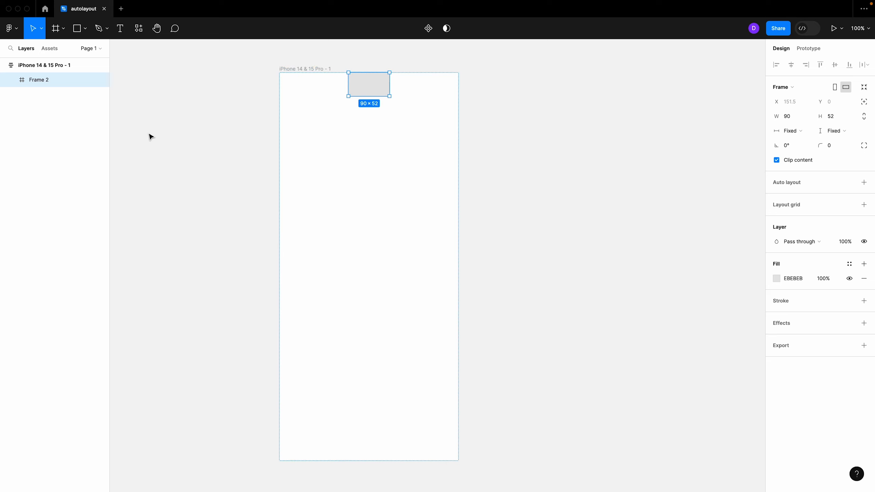
{"action": "left_click_drag", "start_coordinate": [244, 423], "coordinate": [485, 473]}
{"action": "left_click", "coordinate": [492, 447]}
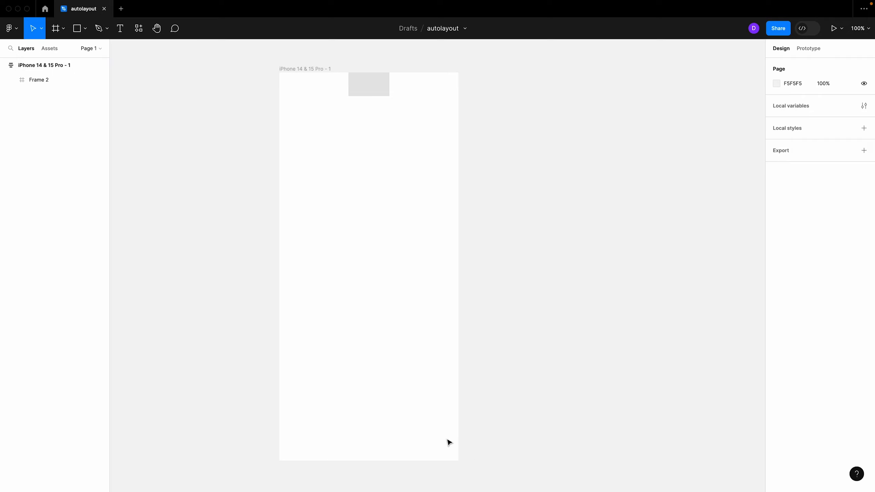
{"action": "left_click", "coordinate": [405, 444]}
{"action": "left_click", "coordinate": [383, 89]}
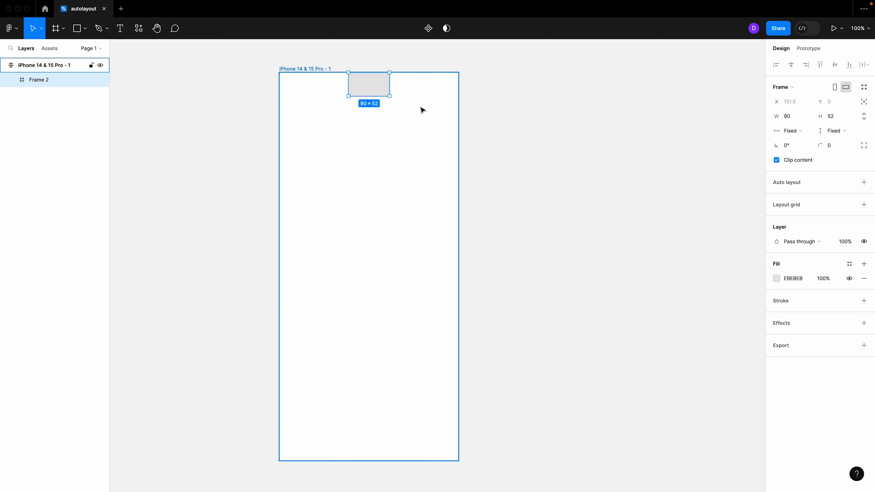
- Set the grey frame's horizontal resizing to Fill container within the iPhone frame
{"action": "left_click", "coordinate": [328, 80]}
{"action": "key", "text": "shift+a"}
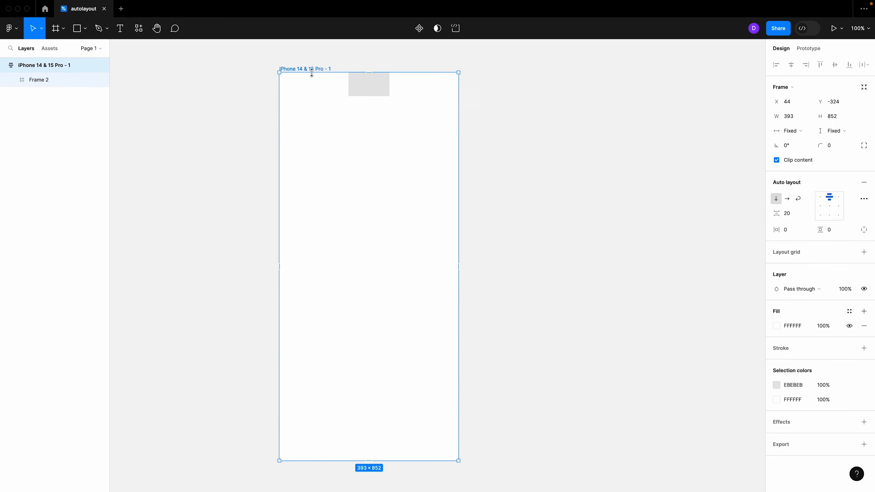
{"action": "left_click", "coordinate": [377, 88]}
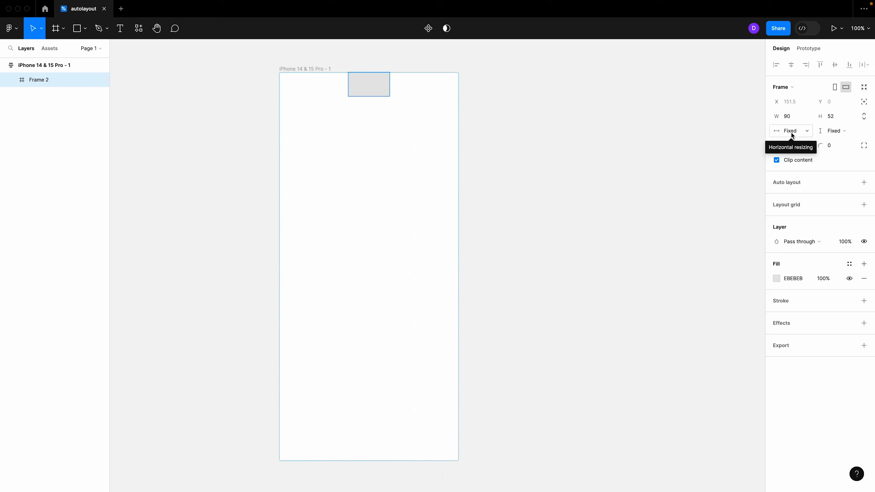
{"action": "left_click", "coordinate": [806, 135]}
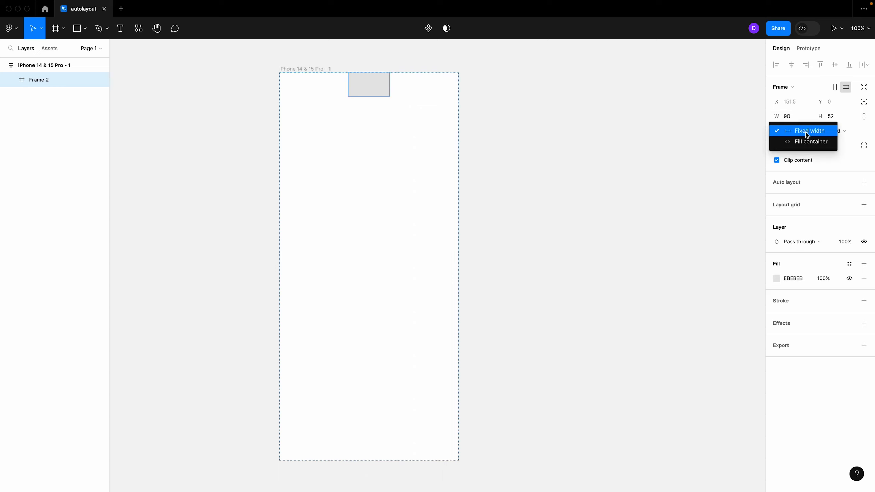
{"action": "left_click", "coordinate": [811, 142]}
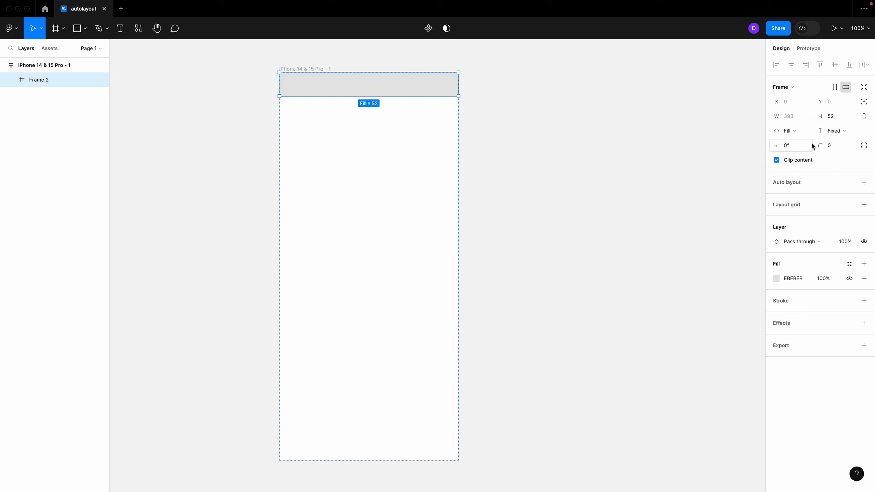
{"action": "left_click", "coordinate": [452, 139]}
{"action": "key", "text": "shift+a"}
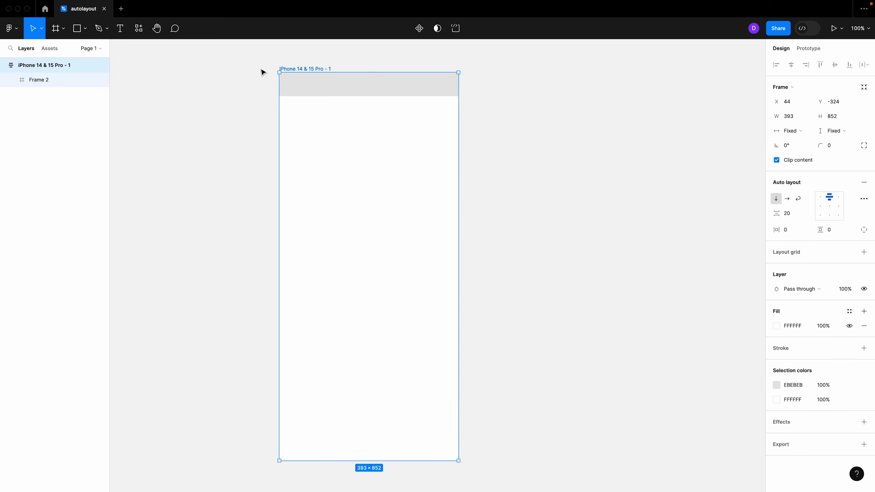
{"action": "left_click", "coordinate": [417, 87]}
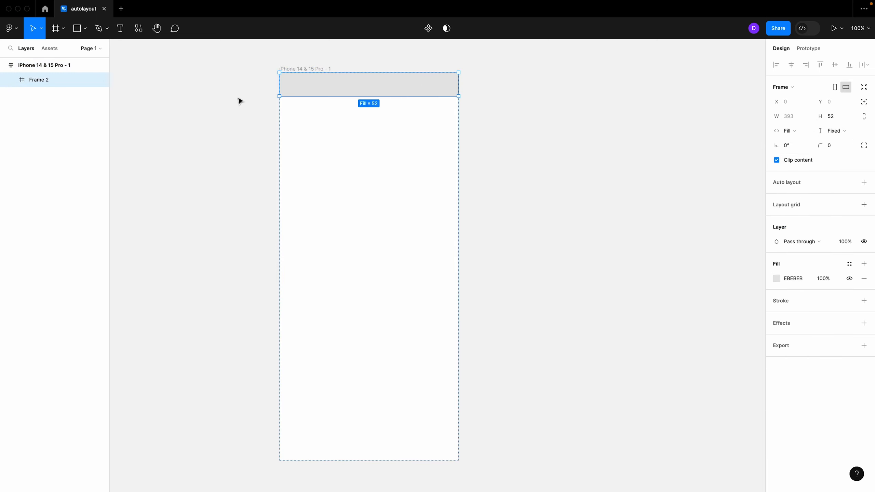
{"action": "left_click", "coordinate": [439, 108]}
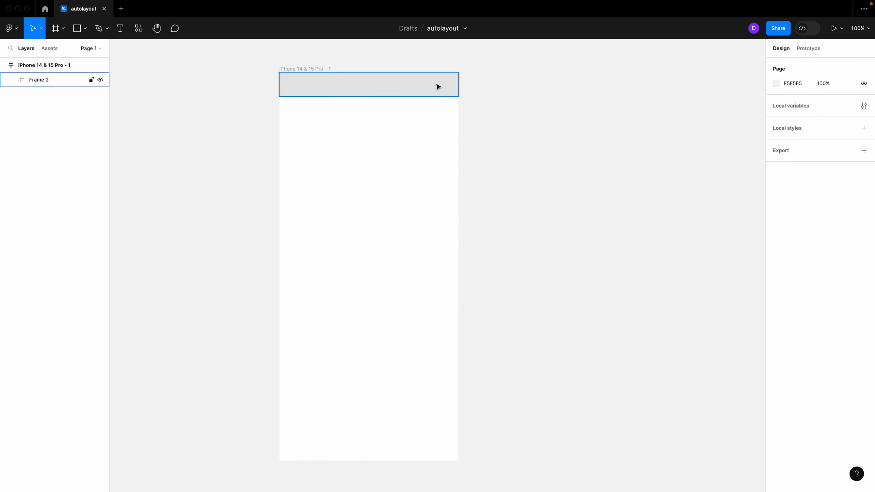
- Set the height of the full-width grey frame to 48
{"action": "left_click", "coordinate": [423, 86]}
{"action": "left_click", "coordinate": [833, 116]}
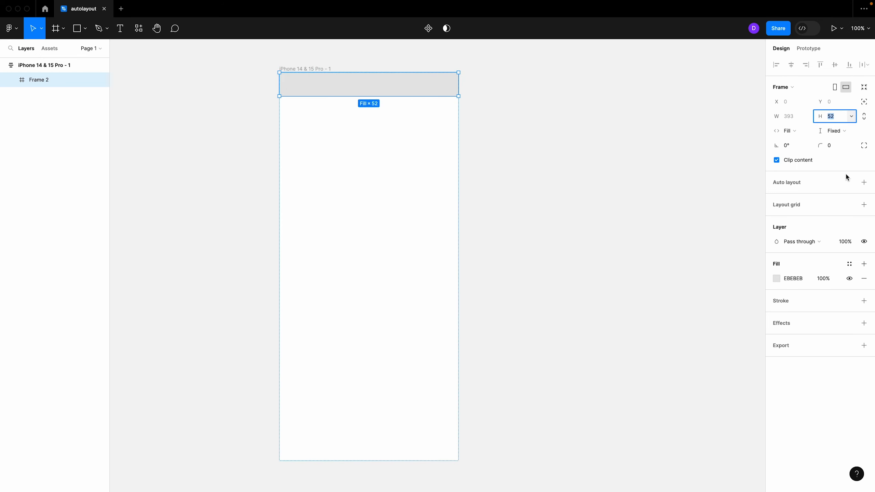
{"action": "type", "text": "48"}
{"action": "key", "text": "Return"}
{"action": "left_click", "coordinate": [474, 114]}
{"action": "left_click", "coordinate": [400, 84]}
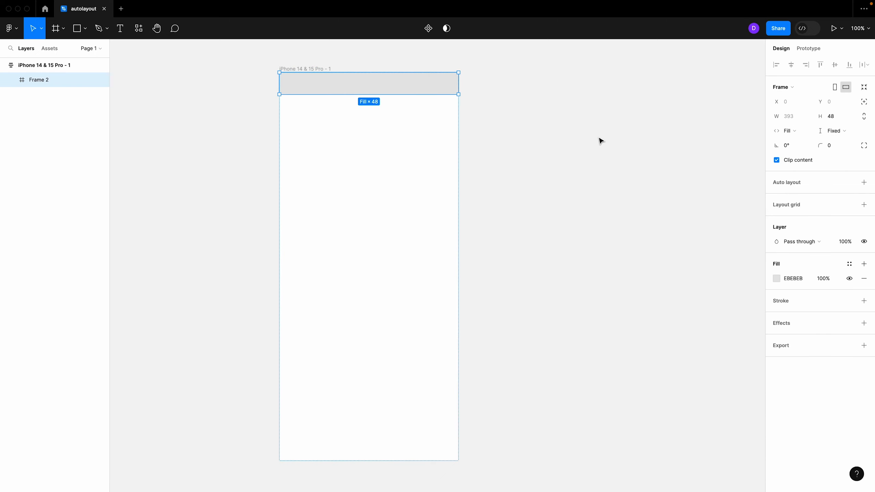
- Rename the grey frame's layer as 상단
{"action": "double_click", "coordinate": [43, 82]}
{"action": "key", "text": "BackSpace"}
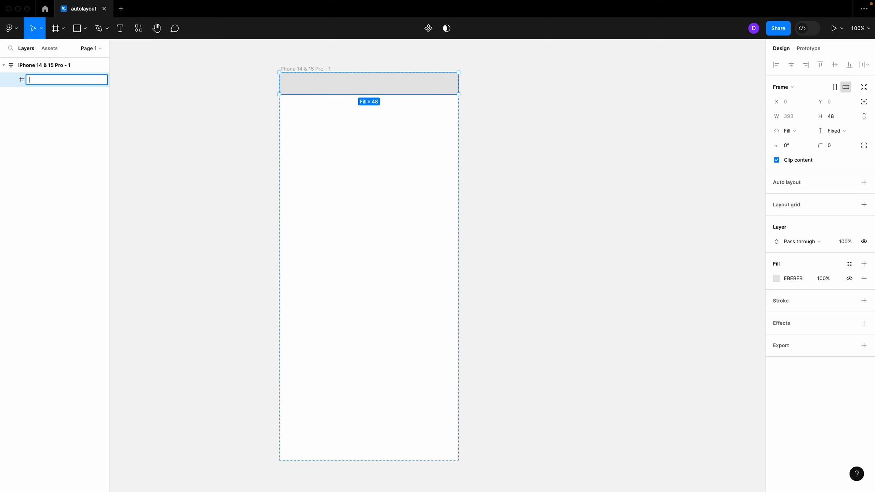
{"action": "key", "text": "Caps_Lock"}
{"action": "type", "text": "상ㄷ"}
{"action": "key", "text": "Return"}
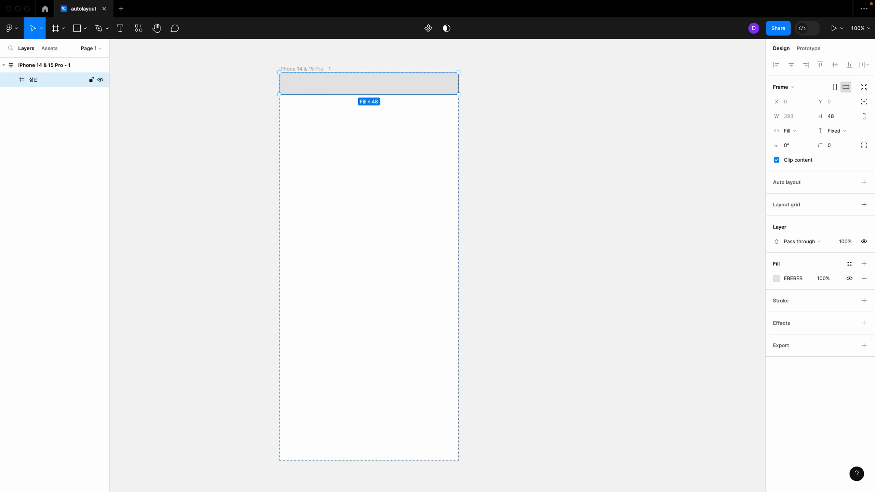
{"action": "key", "text": "Escape"}
{"action": "left_click", "coordinate": [518, 102]}
{"action": "left_click", "coordinate": [428, 89]}
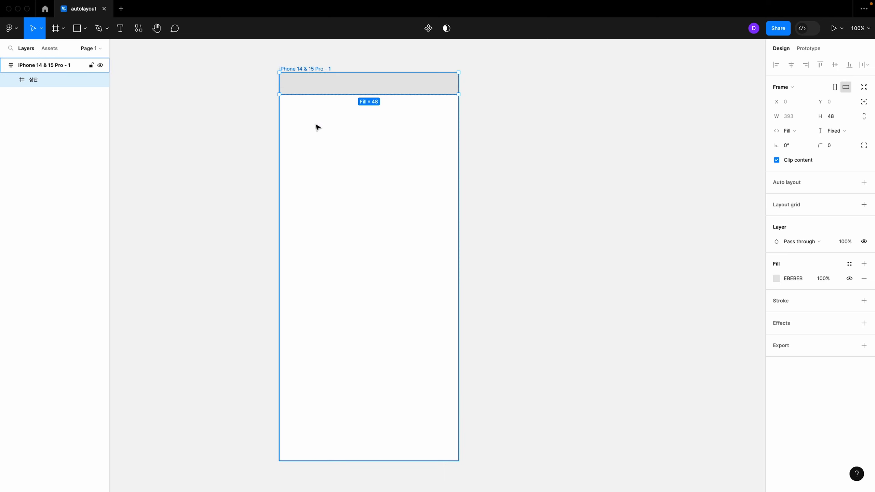
- Duplicate the 상단 frame once inside the iPhone frame's auto layout
{"action": "left_click", "coordinate": [538, 143]}
{"action": "left_click", "coordinate": [419, 93]}
{"action": "key", "text": "ctrl+d"}
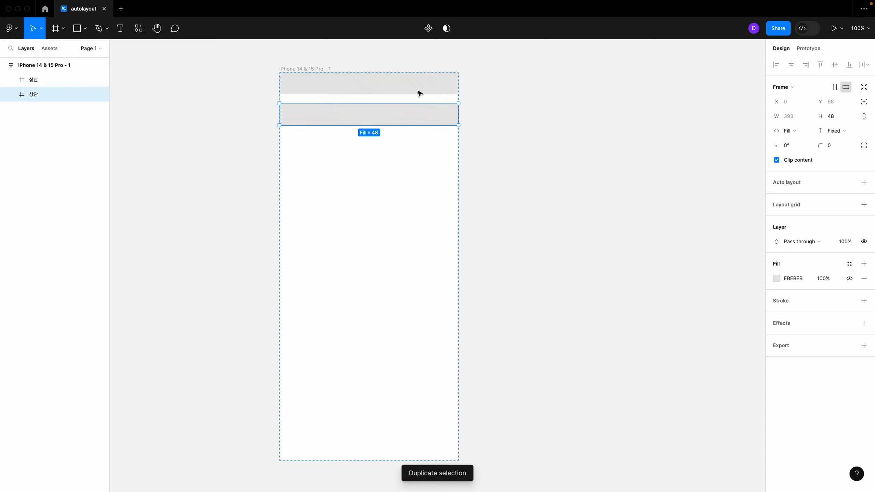
{"action": "left_click", "coordinate": [543, 125]}
{"action": "left_click", "coordinate": [423, 91]}
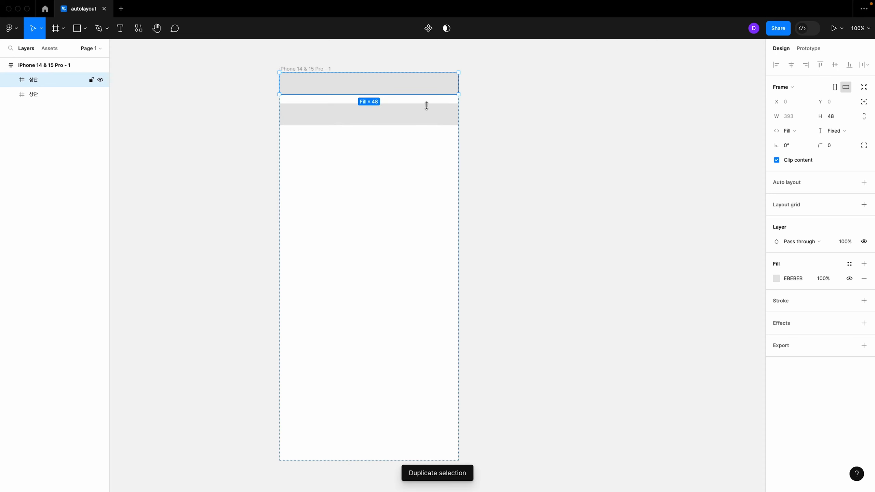
{"action": "left_click", "coordinate": [427, 109]}
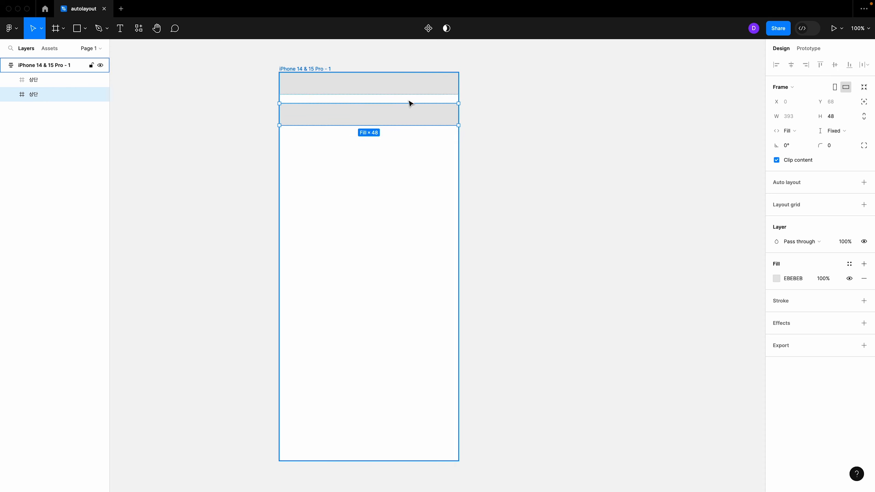
- Set the vertical gap between items in the iPhone frame's auto layout to 0
{"action": "left_click", "coordinate": [320, 69]}
{"action": "key", "text": "shift+a"}
{"action": "left_click", "coordinate": [792, 212]}
{"action": "type", "text": "0"}
{"action": "key", "text": "Return"}
{"action": "left_click", "coordinate": [551, 150]}
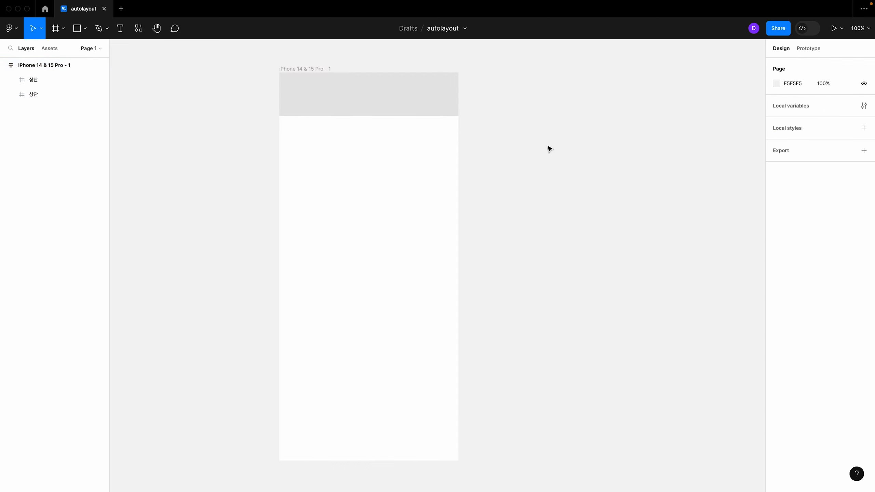
- Darken the fill of the second 상단 frame to DADADA
{"action": "left_click", "coordinate": [384, 108]}
{"action": "left_click", "coordinate": [775, 280]}
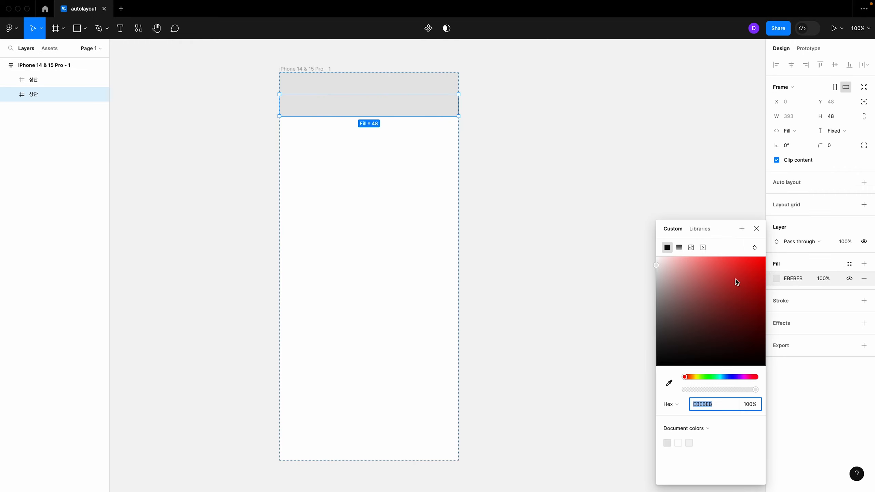
{"action": "left_click_drag", "start_coordinate": [664, 270], "coordinate": [651, 274]}
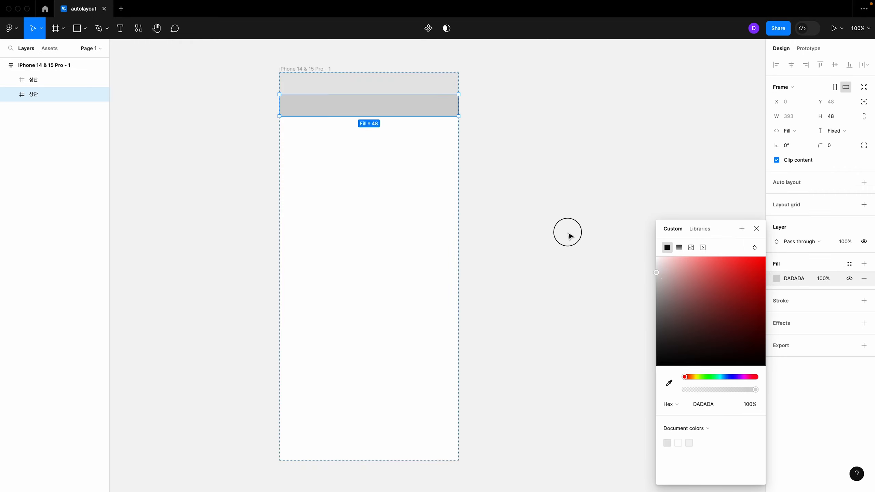
{"action": "left_click", "coordinate": [562, 231]}
- Rename the darker second frame's layer as GNB
{"action": "left_click", "coordinate": [33, 94]}
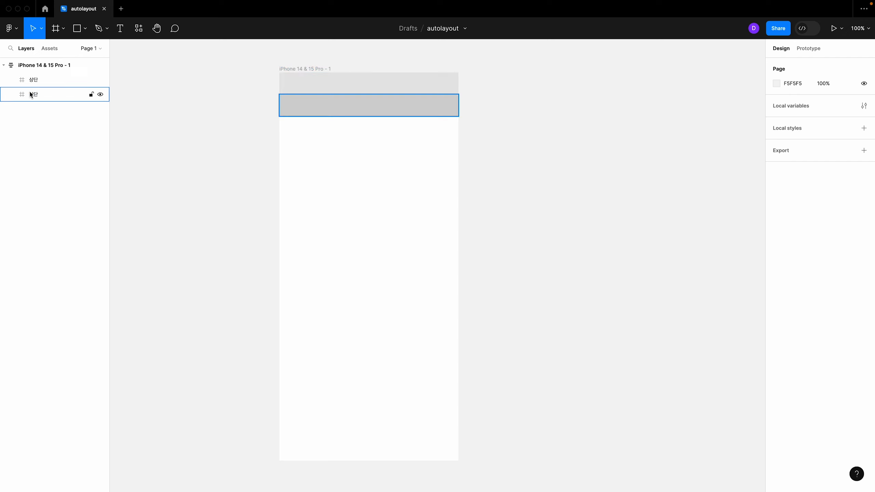
{"action": "double_click", "coordinate": [34, 96]}
{"action": "type", "text": "회"}
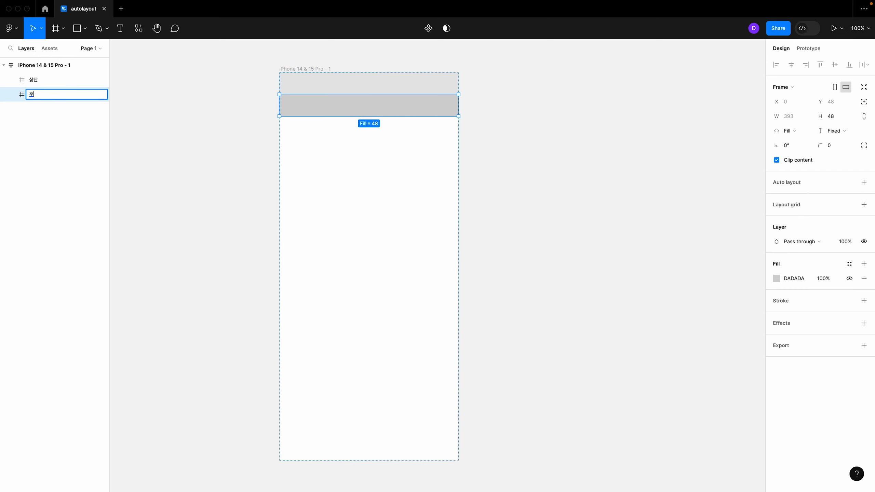
{"action": "type", "text": "GNB"}
{"action": "key", "text": "Return"}
{"action": "left_click", "coordinate": [534, 158]}
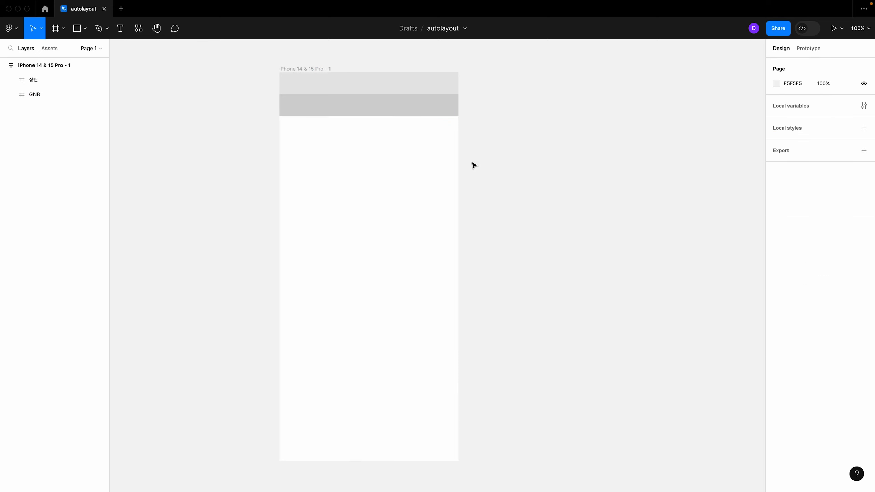
- Duplicate the GNB frame and select the copy directly below it
{"action": "left_click", "coordinate": [406, 112]}
{"action": "left_click", "coordinate": [554, 214]}
{"action": "left_click", "coordinate": [403, 110]}
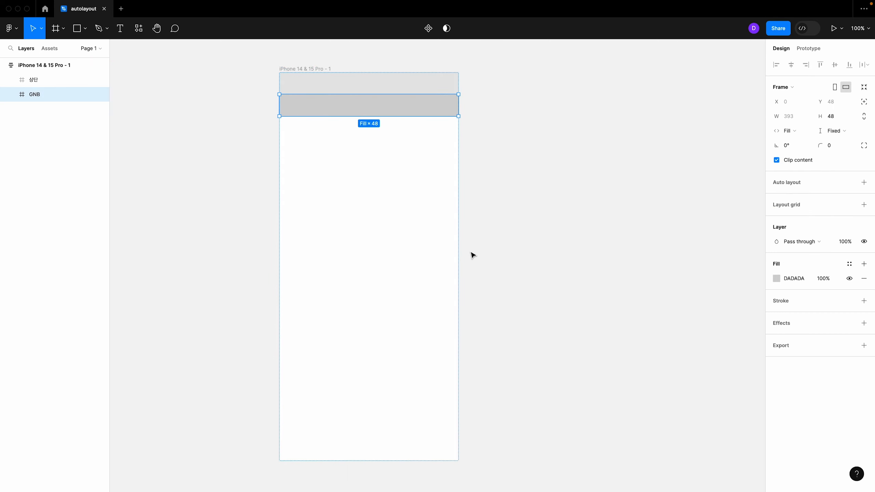
{"action": "key", "text": "ctrl+d"}
{"action": "left_click", "coordinate": [543, 164]}
{"action": "left_click", "coordinate": [406, 127]}
- Lighten the fill of the lower GNB frame to F3F3F3
{"action": "left_click", "coordinate": [777, 279]}
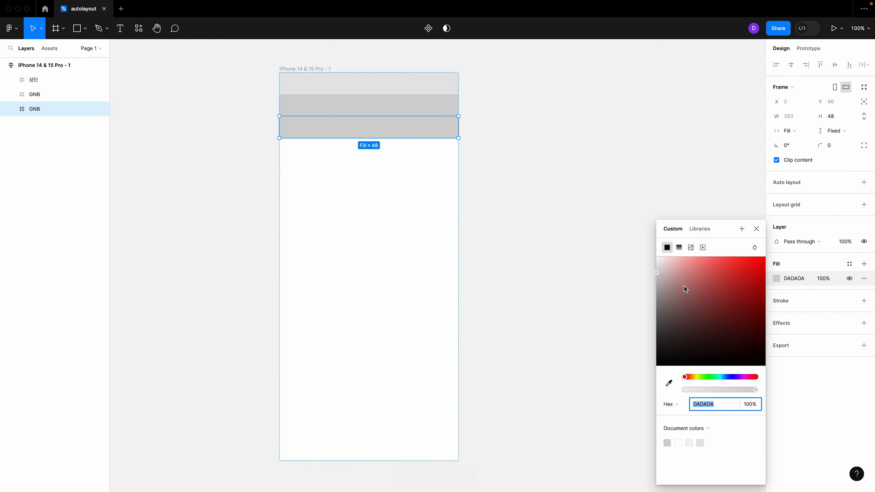
{"action": "type", "text": "F2F2F2"}
{"action": "key", "text": "Return"}
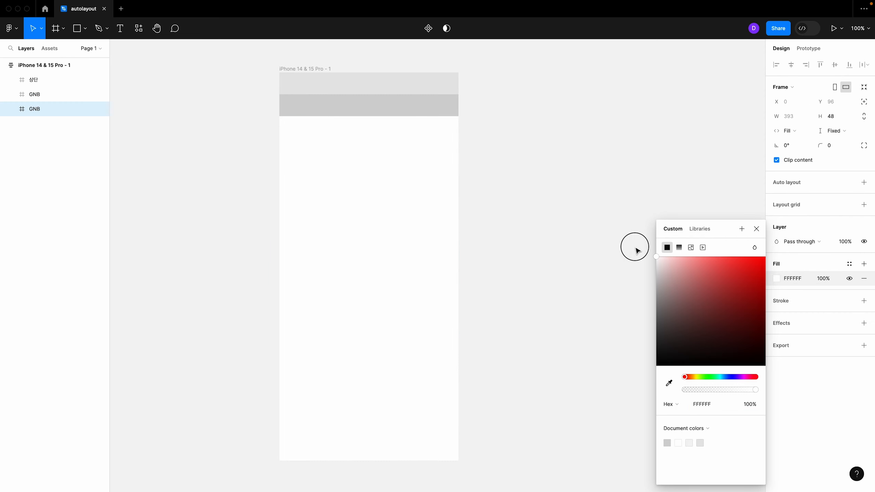
{"action": "left_click_drag", "start_coordinate": [635, 266], "coordinate": [635, 265]}
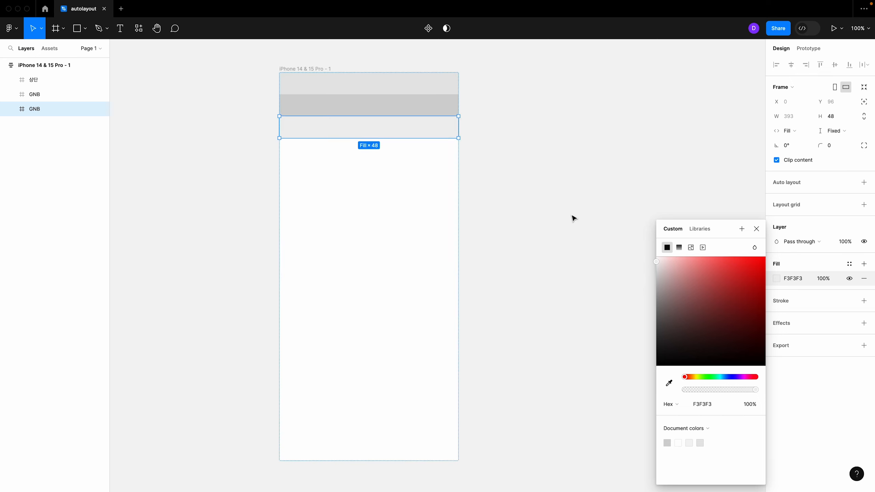
{"action": "left_click", "coordinate": [548, 181]}
- Duplicate the light F3F3F3 GNB frame to add a fourth section below it
{"action": "left_click", "coordinate": [423, 137]}
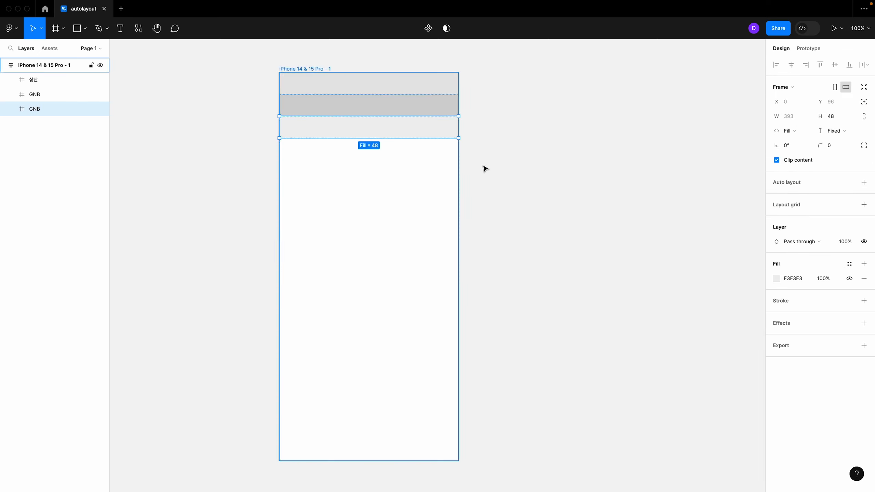
{"action": "key", "text": "super+d"}
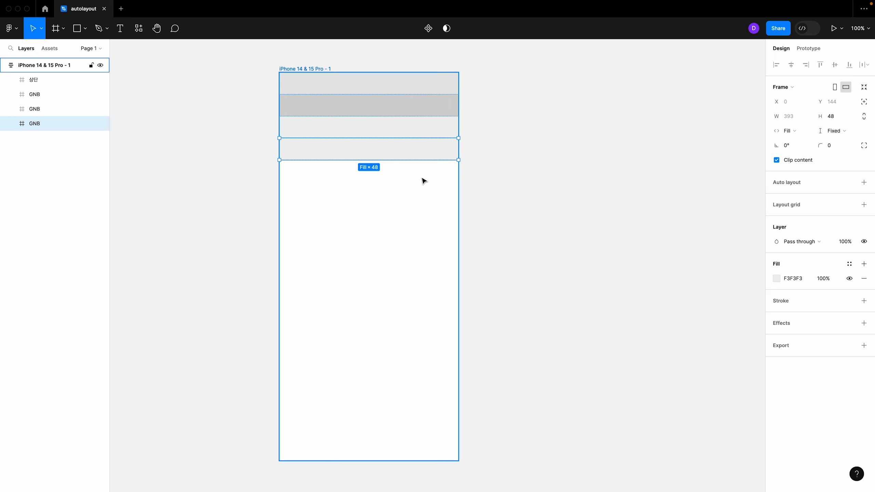
{"action": "left_click", "coordinate": [563, 209]}
{"action": "left_click", "coordinate": [418, 156]}
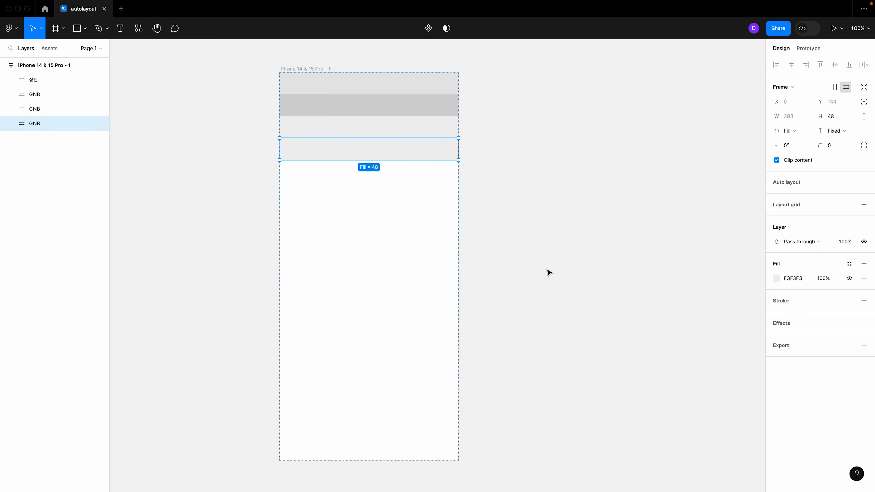
- Set the vertical resizing of the third frame in the iPhone layout to Fill container
{"action": "left_click", "coordinate": [411, 129]}
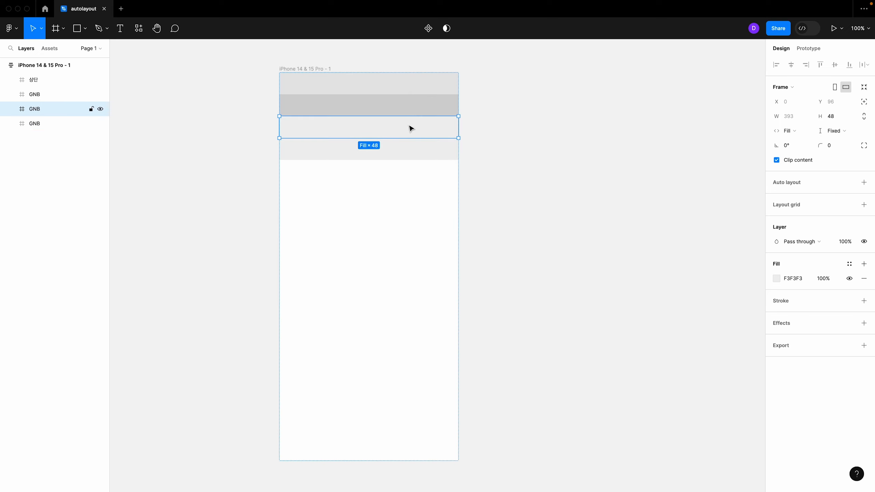
{"action": "left_click", "coordinate": [834, 130]}
{"action": "left_click", "coordinate": [836, 141]}
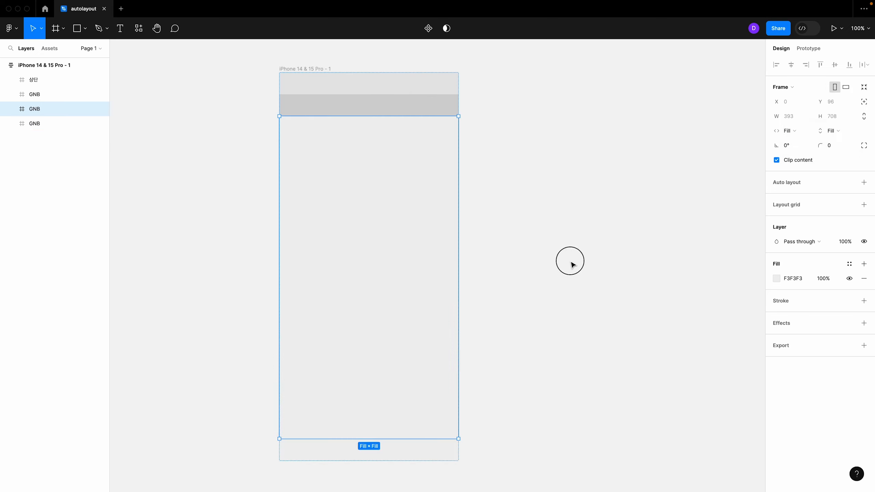
{"action": "left_click", "coordinate": [571, 264]}
- Change the fill of the bottom GNB frame to BFBABA
{"action": "left_click", "coordinate": [407, 458]}
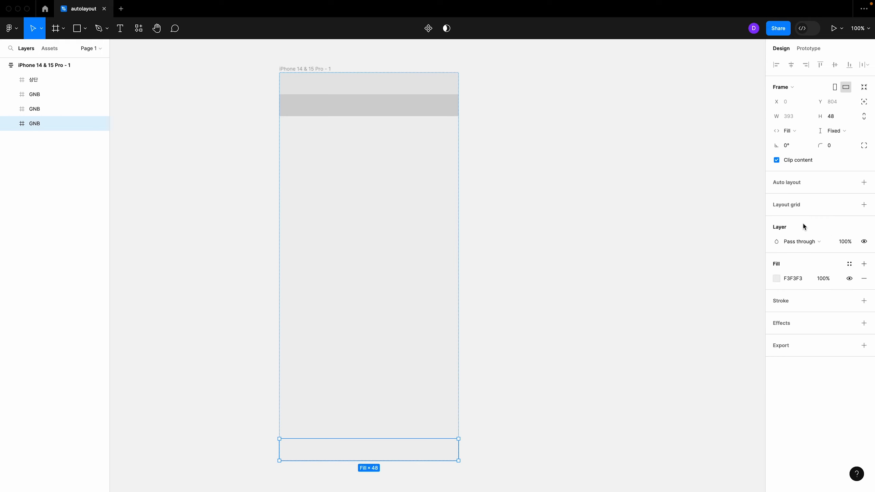
{"action": "left_click", "coordinate": [777, 279]}
{"action": "left_click", "coordinate": [664, 288]}
{"action": "left_click_drag", "start_coordinate": [664, 287], "coordinate": [630, 313]}
{"action": "left_click", "coordinate": [556, 336]}
- Review the stacked iPhone layout and check the vertical resizing option of the large middle frame
{"action": "left_click_drag", "start_coordinate": [563, 66], "coordinate": [207, 488]}
{"action": "scroll", "coordinate": [462, 389], "scroll_direction": "up", "scroll_amount": 3}
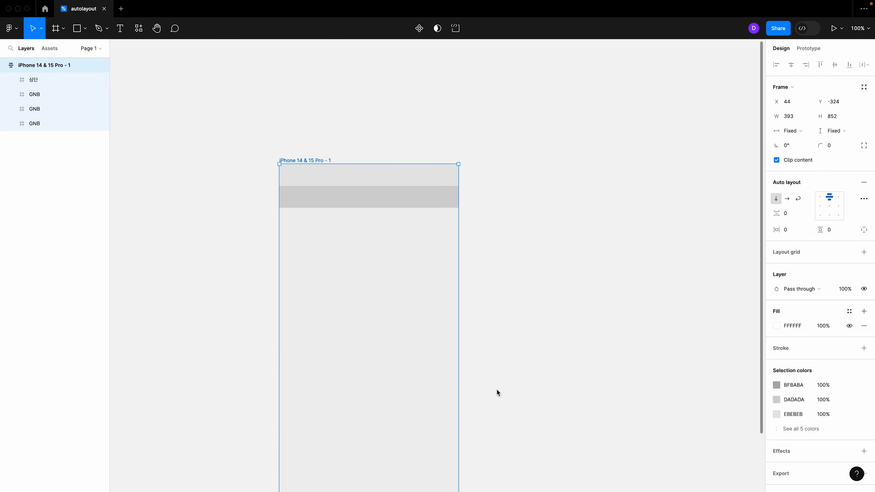
{"action": "scroll", "coordinate": [496, 388], "scroll_direction": "down", "scroll_amount": 3}
{"action": "left_click", "coordinate": [417, 354]}
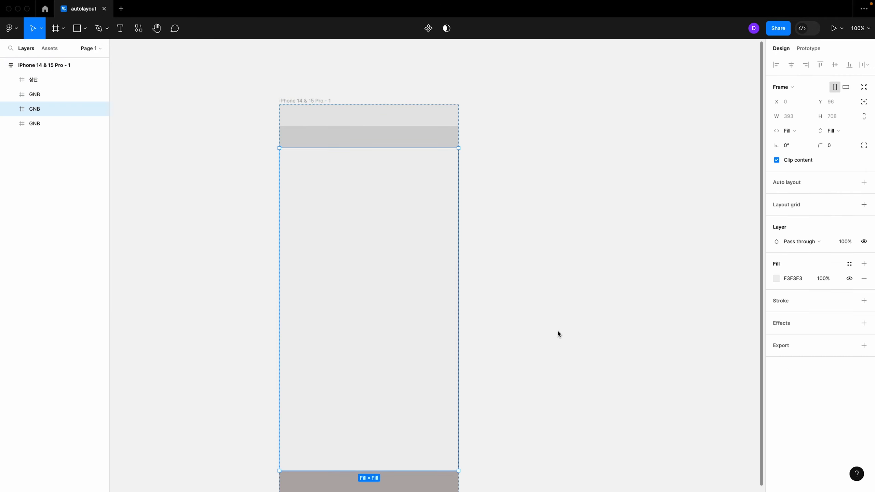
{"action": "left_click", "coordinate": [837, 131]}
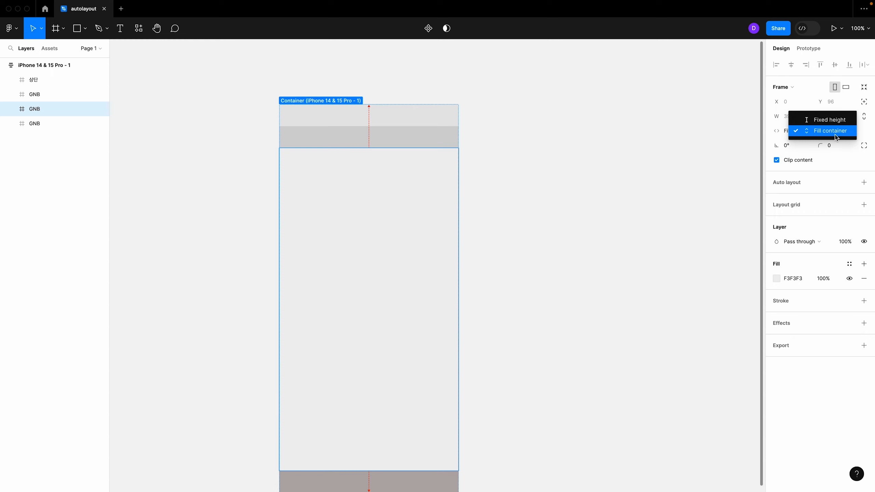
{"action": "left_click", "coordinate": [491, 162]}
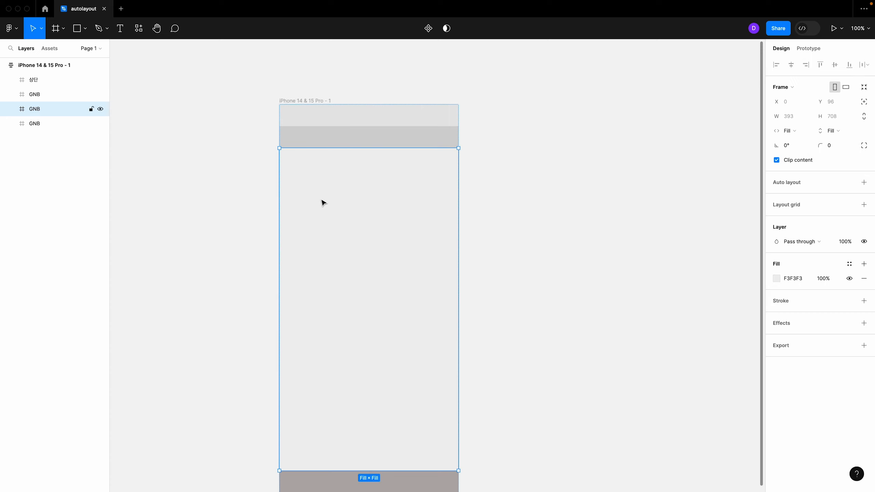
- Recheck the height sizing options of the large middle frame and inspect the sections stacked above it
{"action": "left_click", "coordinate": [837, 132]}
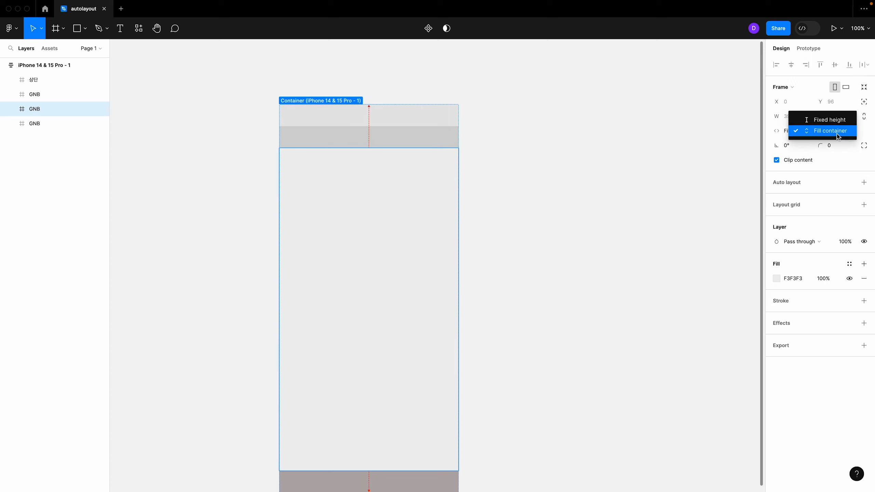
{"action": "left_click", "coordinate": [818, 134]}
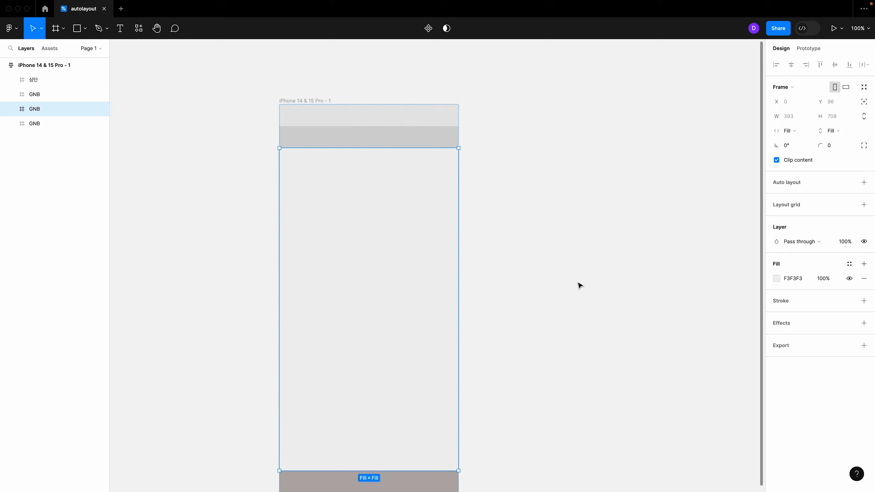
{"action": "scroll", "coordinate": [448, 207], "scroll_direction": "down", "scroll_amount": 1}
{"action": "left_click", "coordinate": [517, 133]}
{"action": "left_click", "coordinate": [448, 115]}
{"action": "left_click", "coordinate": [431, 133]}
{"action": "left_click", "coordinate": [100, 110]}
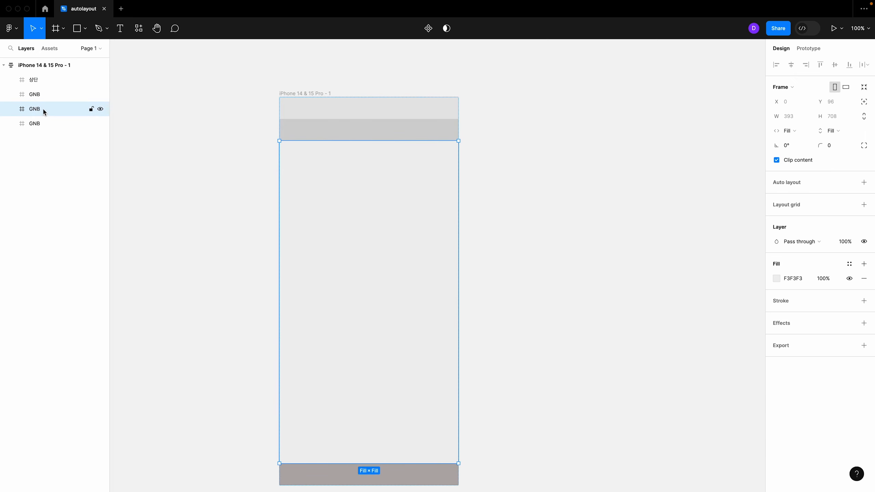
{"action": "left_click", "coordinate": [346, 127]}
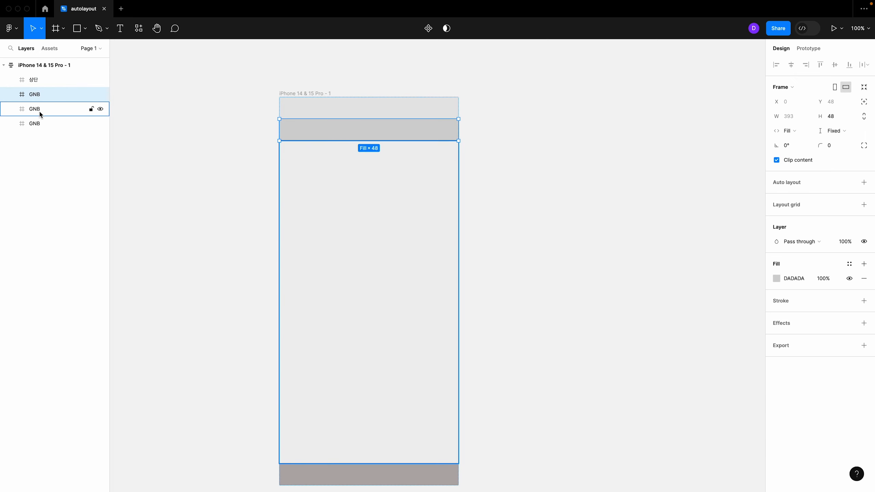
- Rename the large middle GNB frame as body
{"action": "left_click", "coordinate": [39, 113]}
{"action": "double_click", "coordinate": [34, 109]}
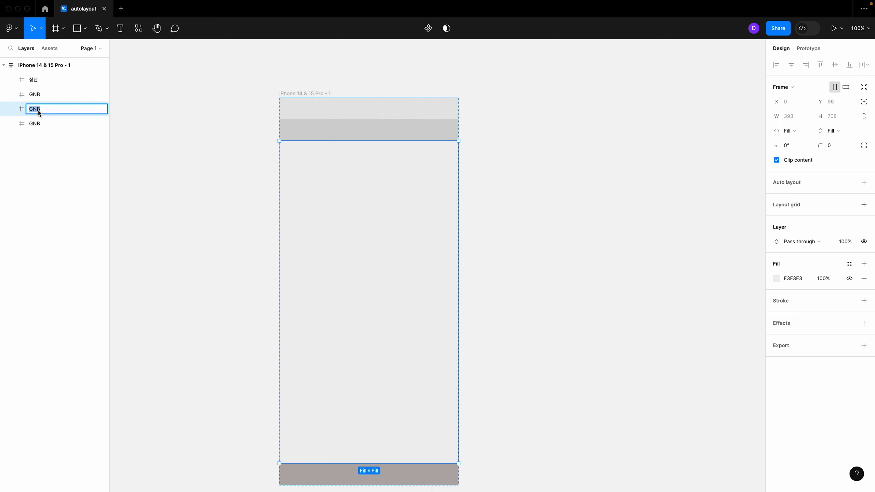
{"action": "type", "text": "body"}
{"action": "key", "text": "Return"}
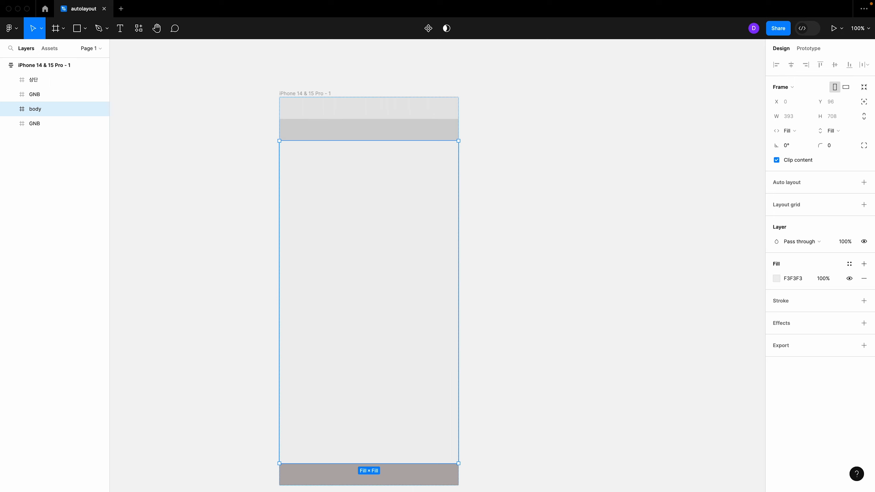
- Rename the bottom GNB frame as dock
{"action": "double_click", "coordinate": [38, 124]}
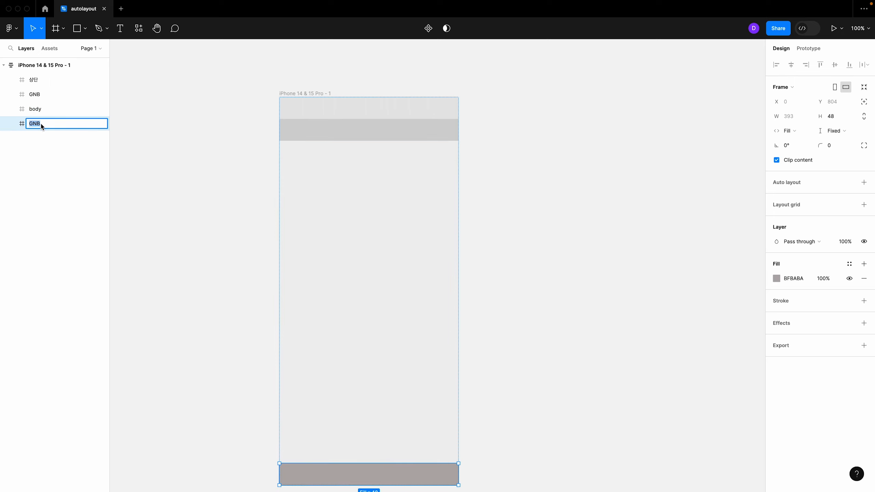
{"action": "key", "text": "BackSpace"}
{"action": "type", "text": "dock"}
{"action": "key", "text": "Return"}
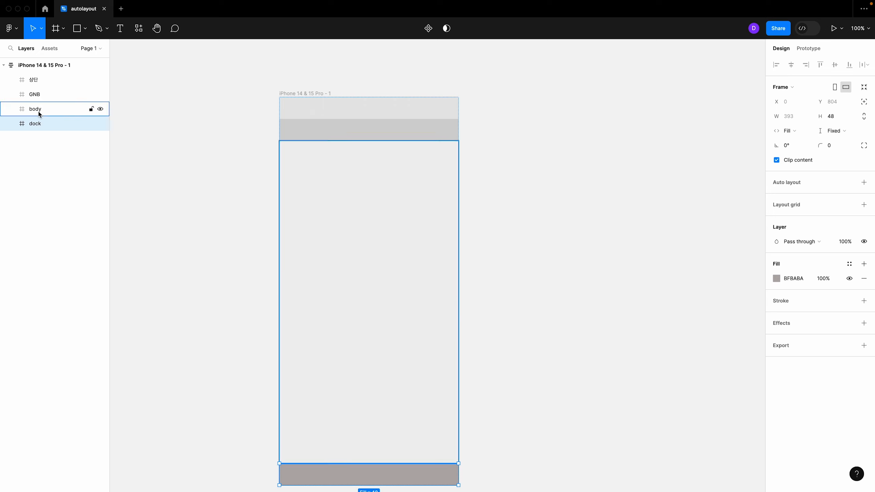
- Review the dock, body, GNB and 상단 sections one by one
{"action": "left_click", "coordinate": [157, 180]}
{"action": "left_click", "coordinate": [39, 124]}
{"action": "left_click", "coordinate": [35, 109]}
{"action": "left_click", "coordinate": [39, 95]}
{"action": "left_click", "coordinate": [42, 82]}
{"action": "key", "text": "Escape"}
{"action": "left_click", "coordinate": [471, 156]}
- Add horizontal auto layout to the 상단 frame and draw a frame about 75 × 67 inside it
{"action": "left_click", "coordinate": [387, 117]}
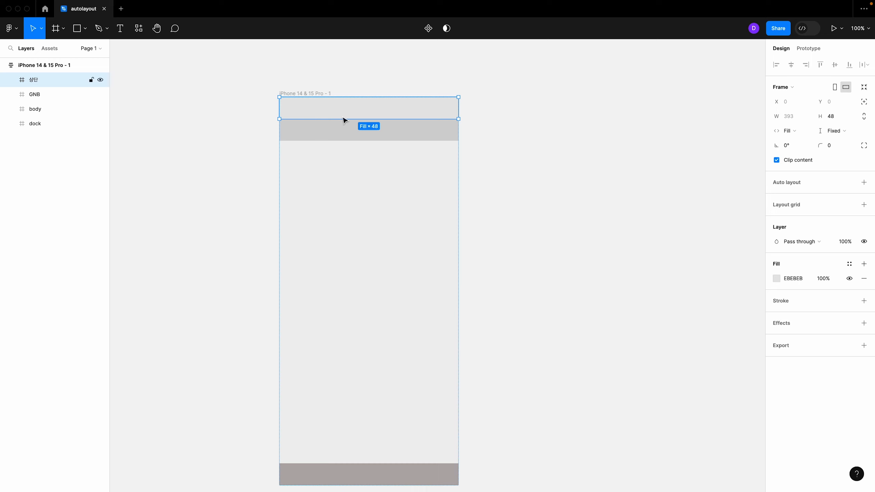
{"action": "left_click", "coordinate": [785, 186]}
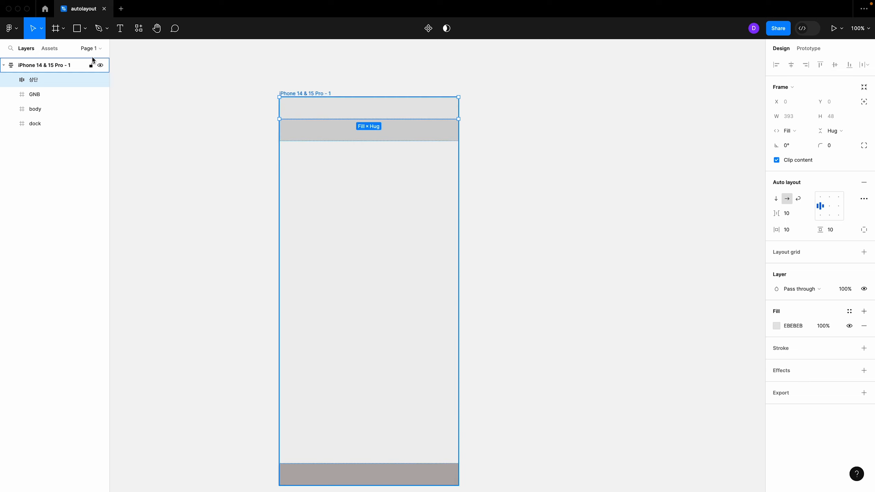
{"action": "left_click", "coordinate": [62, 30]}
{"action": "left_click", "coordinate": [58, 30]}
{"action": "left_click_drag", "start_coordinate": [285, 105], "coordinate": [318, 132]}
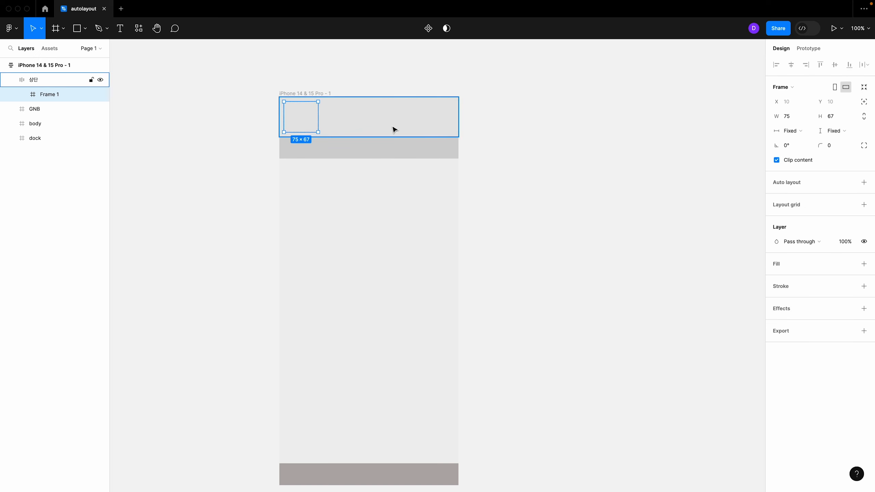
- Check the vertical resizing options of the 상단 frame
{"action": "left_click", "coordinate": [391, 127]}
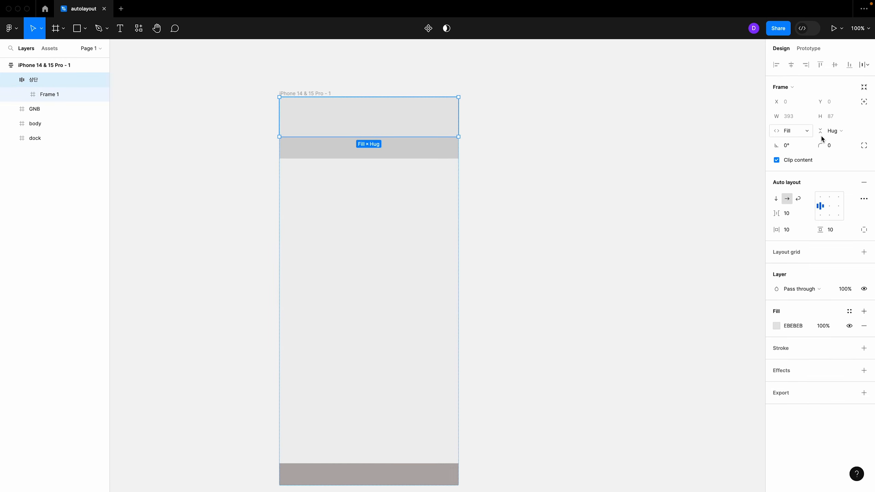
{"action": "left_click", "coordinate": [846, 131]}
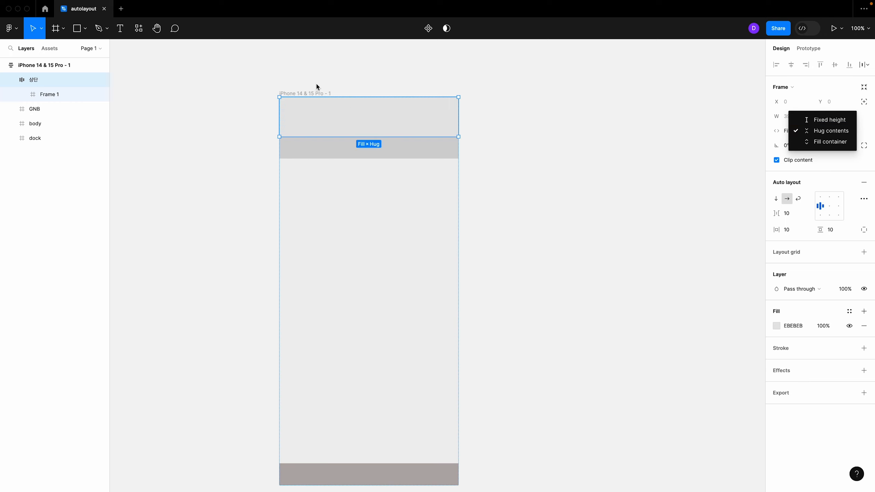
{"action": "left_click", "coordinate": [313, 118]}
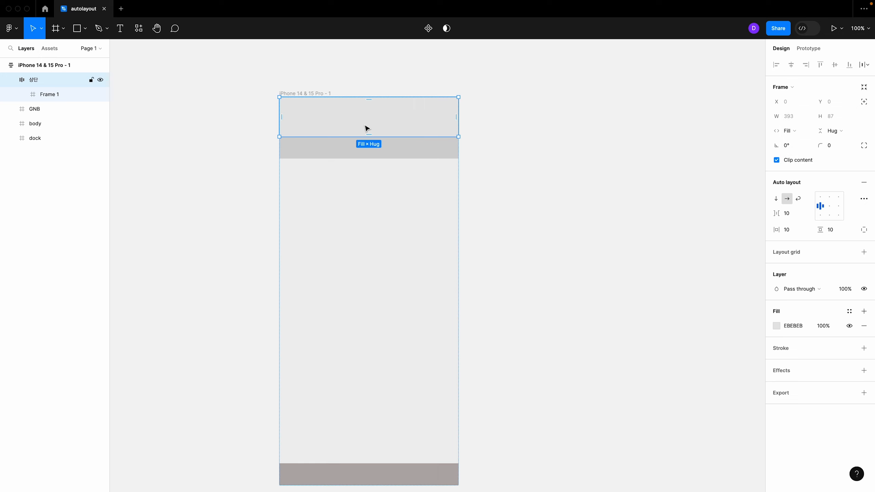
{"action": "left_click", "coordinate": [495, 137]}
- Set the vertical resizing of the small frame inside 상단 to Fill container
{"action": "double_click", "coordinate": [299, 118]}
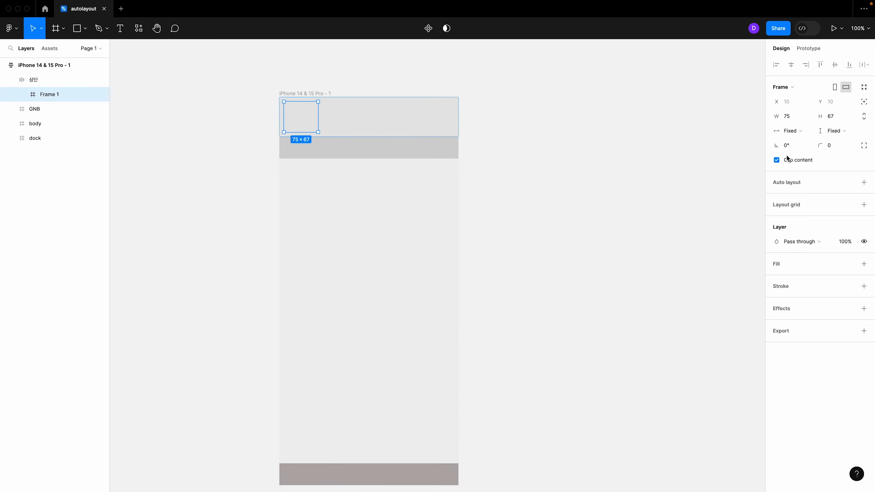
{"action": "left_click", "coordinate": [797, 133]}
{"action": "left_click", "coordinate": [804, 142]}
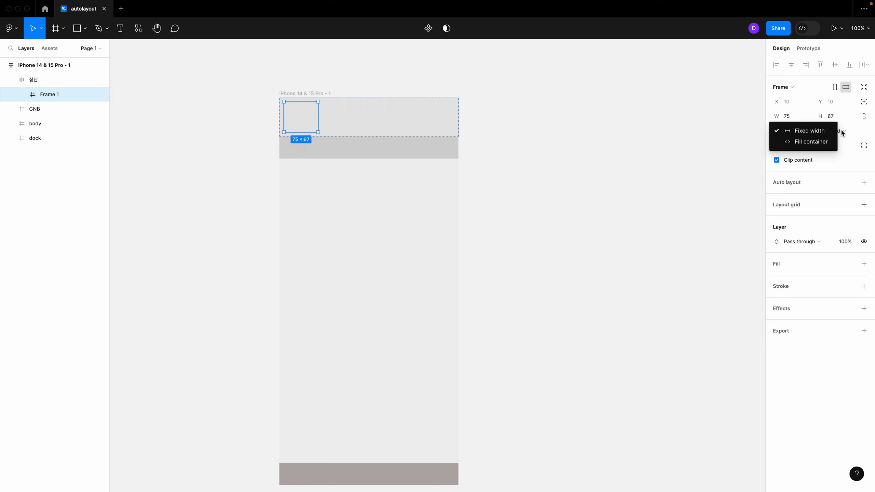
{"action": "left_click", "coordinate": [841, 131]}
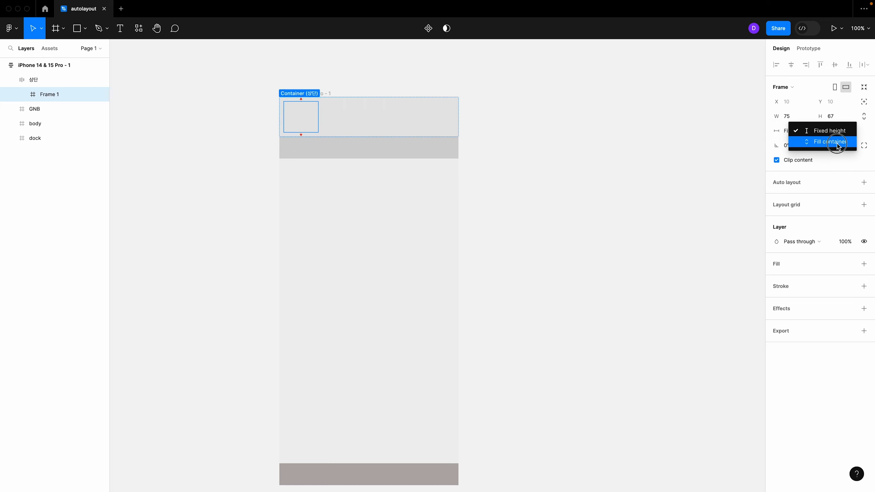
{"action": "left_click", "coordinate": [822, 145]}
- Set the fixed height of the 상단 frame to 48
{"action": "left_click", "coordinate": [374, 121]}
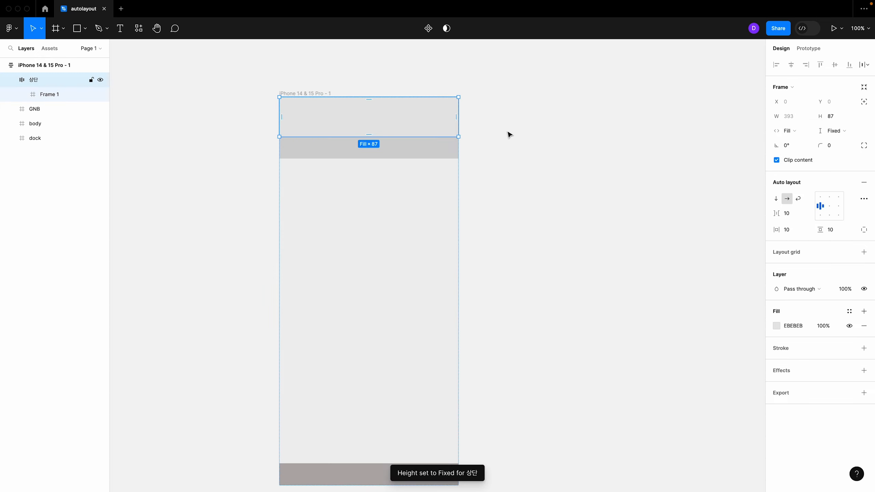
{"action": "left_click", "coordinate": [831, 116]}
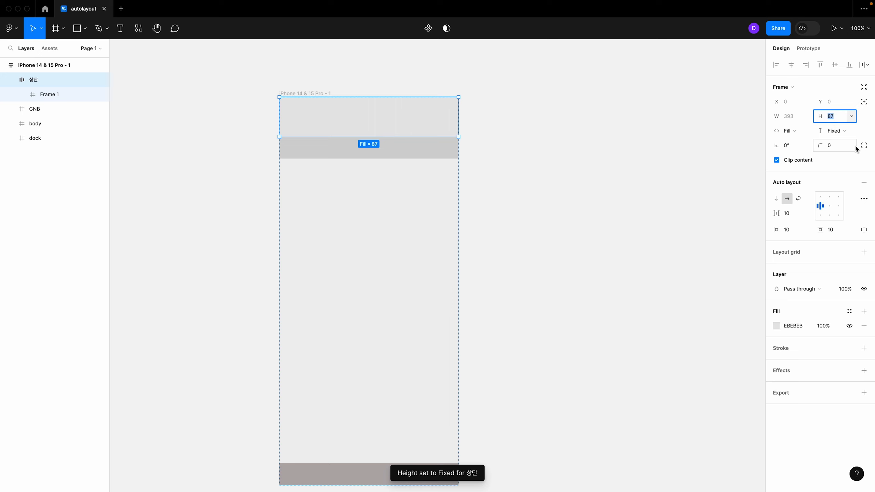
{"action": "type", "text": "48"}
{"action": "key", "text": "Return"}
{"action": "left_click", "coordinate": [584, 194]}
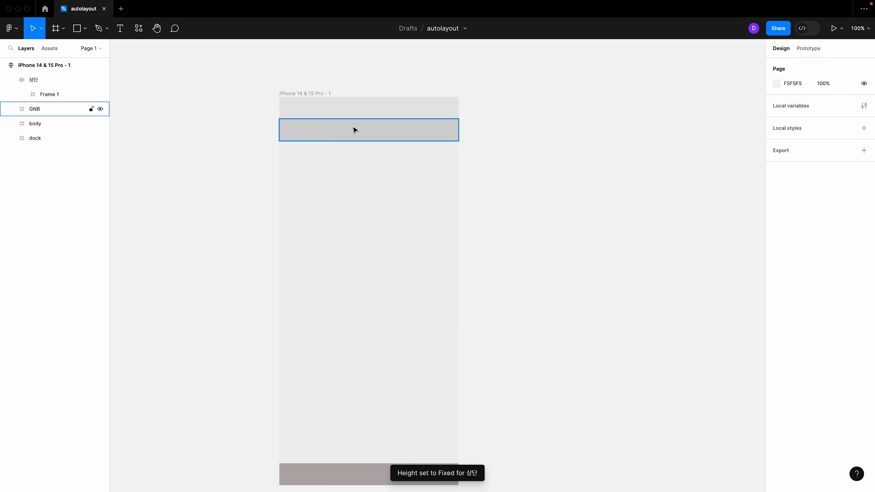
- Add a dark grey 636363 fill to the small frame inside 상단
{"action": "left_click", "coordinate": [311, 112]}
{"action": "left_click", "coordinate": [310, 112]}
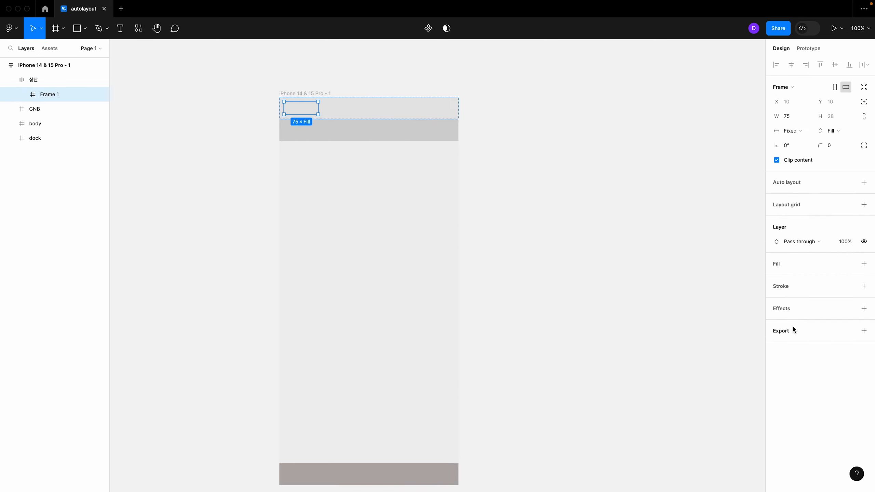
{"action": "left_click", "coordinate": [777, 264]}
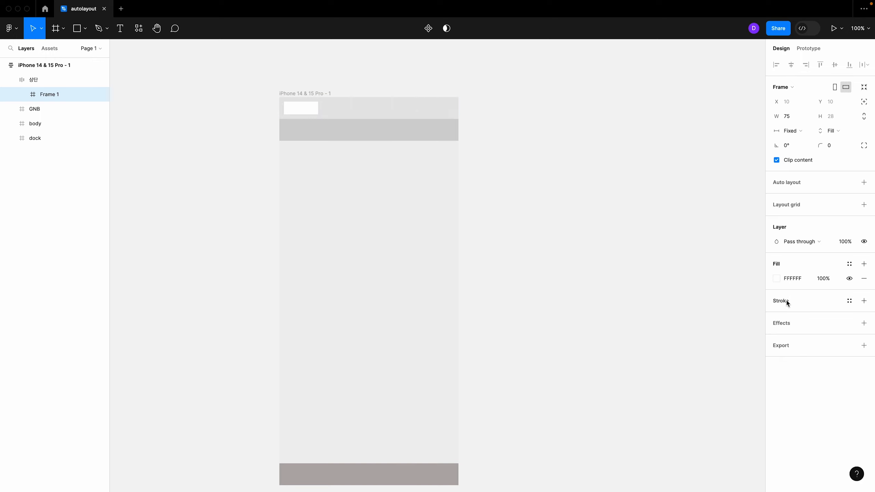
{"action": "left_click", "coordinate": [777, 280]}
{"action": "left_click_drag", "start_coordinate": [753, 294], "coordinate": [643, 377]}
{"action": "left_click", "coordinate": [552, 276]}
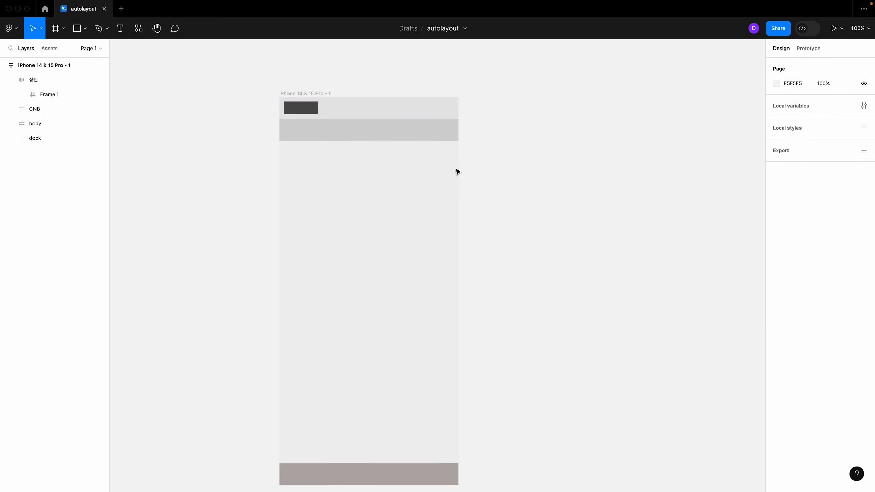
- Duplicate the dark frame inside 상단 to place a second one beside it
{"action": "left_click", "coordinate": [299, 110]}
{"action": "left_click", "coordinate": [539, 178]}
{"action": "left_click", "coordinate": [308, 109]}
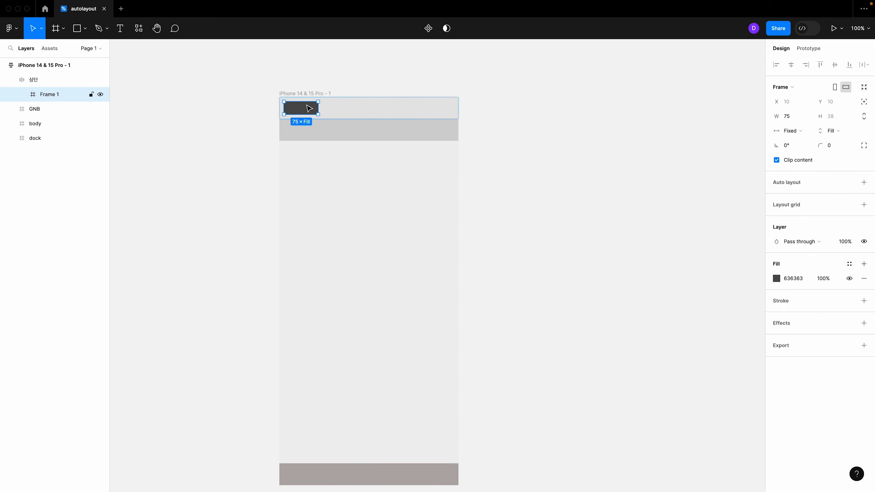
{"action": "key", "text": "ctrl+d"}
{"action": "left_click", "coordinate": [543, 154]}
- Align the contents of the 상단 frame to the top left and set the gap between its items to Auto
{"action": "left_click", "coordinate": [339, 113]}
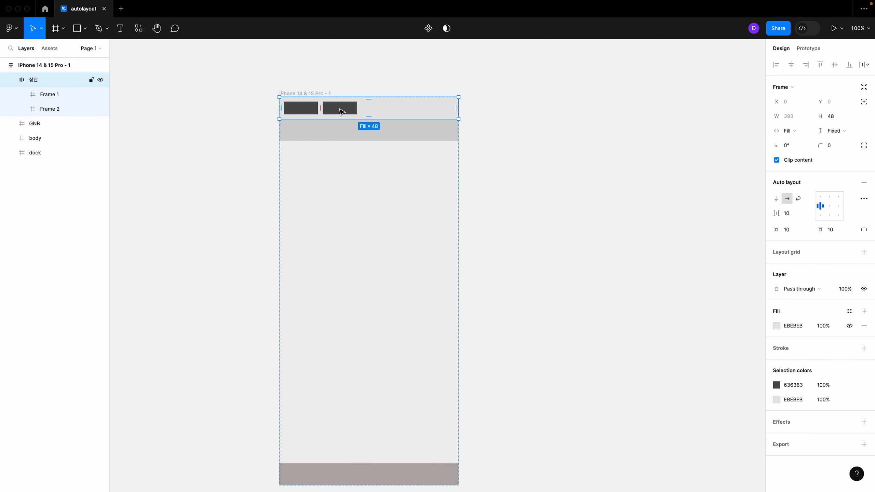
{"action": "left_click", "coordinate": [830, 198]}
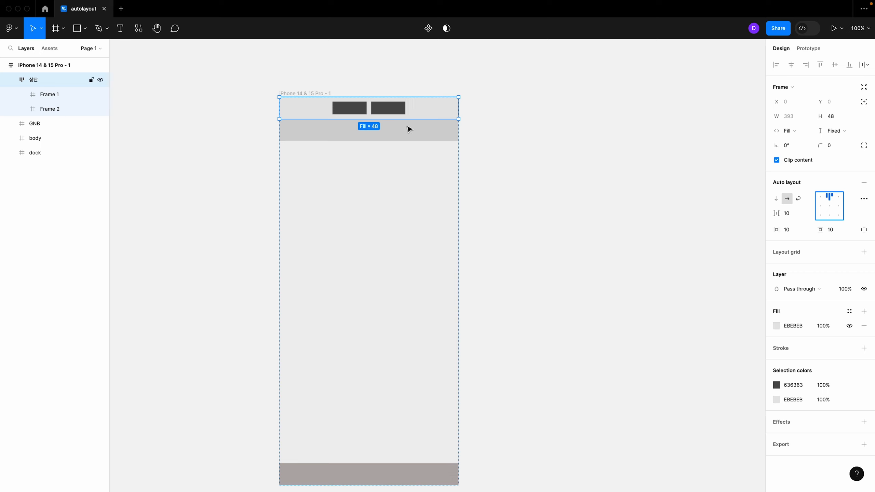
{"action": "key", "text": "alt+a"}
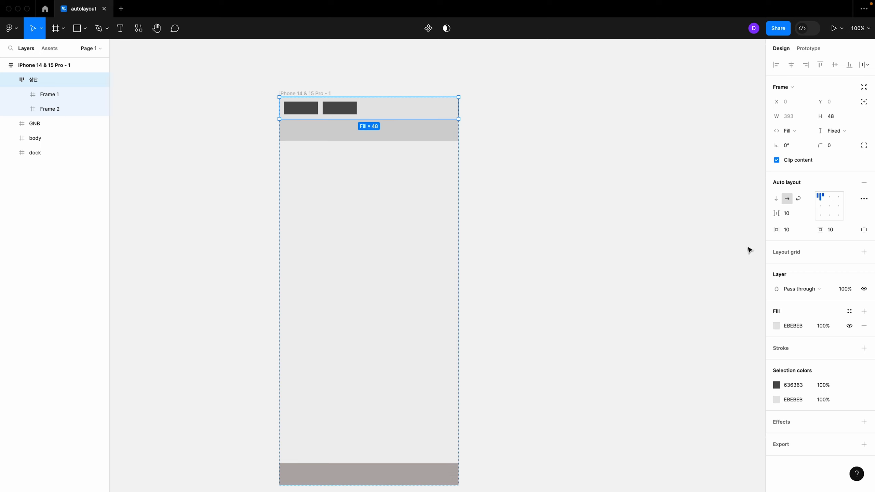
{"action": "left_click", "coordinate": [806, 214]}
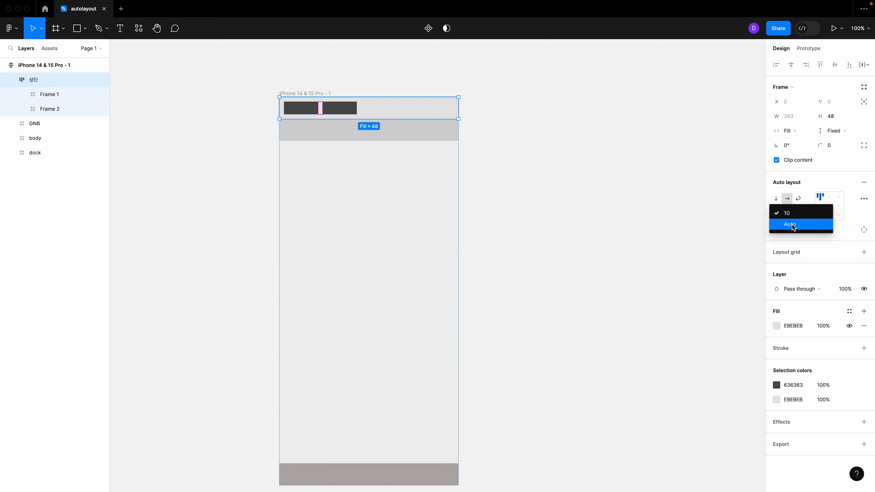
{"action": "left_click", "coordinate": [794, 226]}
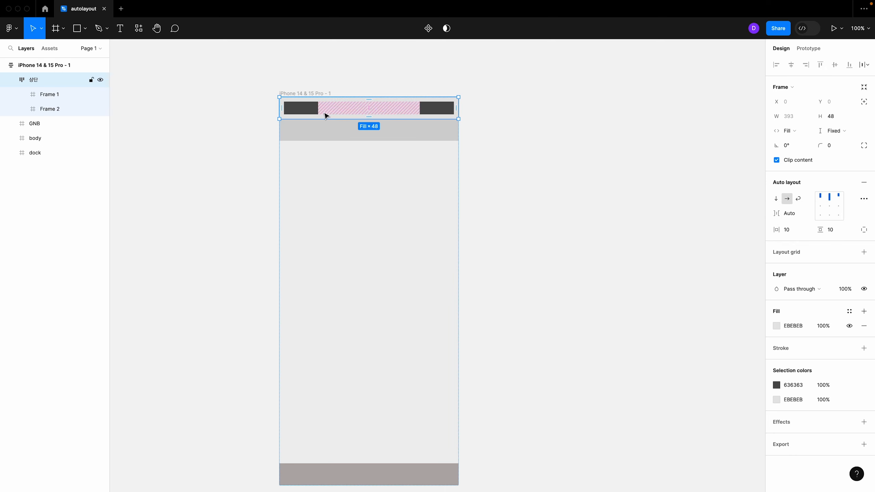
- Widen the left dark frame in 상단 to about 108 and the right one to about 118
{"action": "left_click_drag", "start_coordinate": [316, 110], "coordinate": [333, 108]}
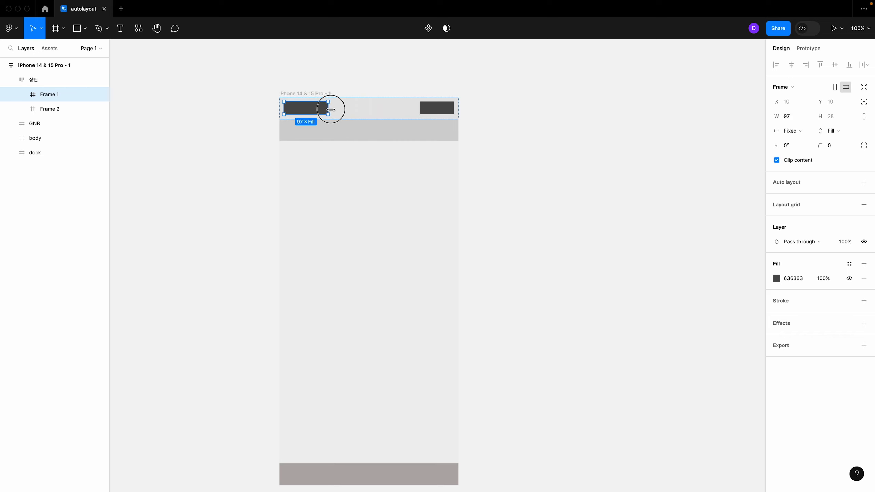
{"action": "left_click", "coordinate": [431, 109]}
{"action": "left_click_drag", "start_coordinate": [417, 108], "coordinate": [400, 108]}
{"action": "key", "text": "Escape"}
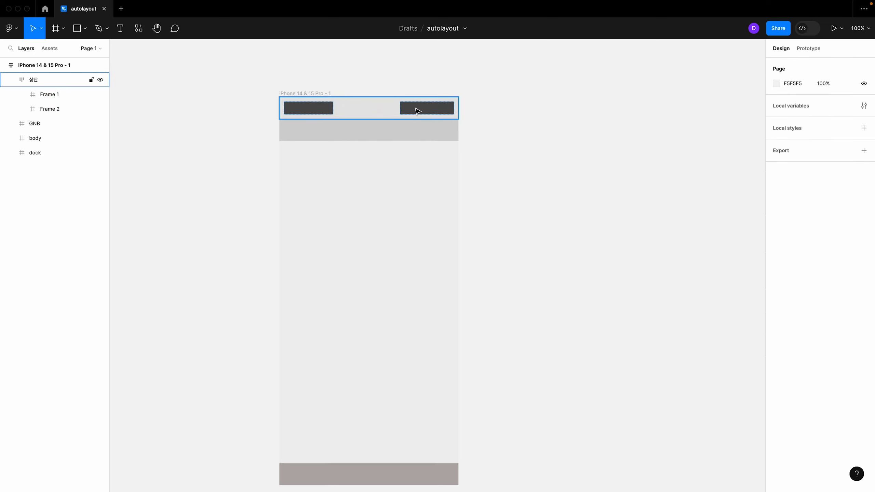
- Narrow the left dark frame in 상단 slightly and resize the right one to a width of about 114
{"action": "left_click", "coordinate": [325, 110]}
{"action": "left_click", "coordinate": [413, 109]}
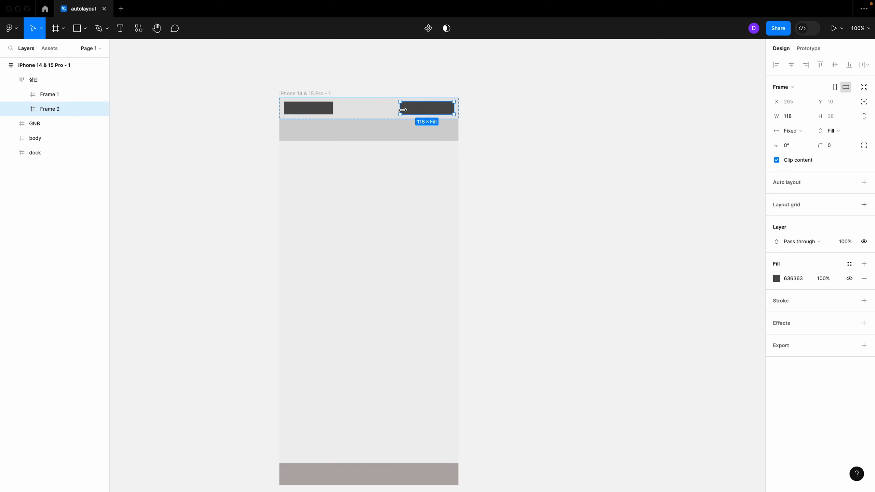
{"action": "left_click_drag", "start_coordinate": [404, 109], "coordinate": [406, 110]}
{"action": "key", "text": "Escape"}
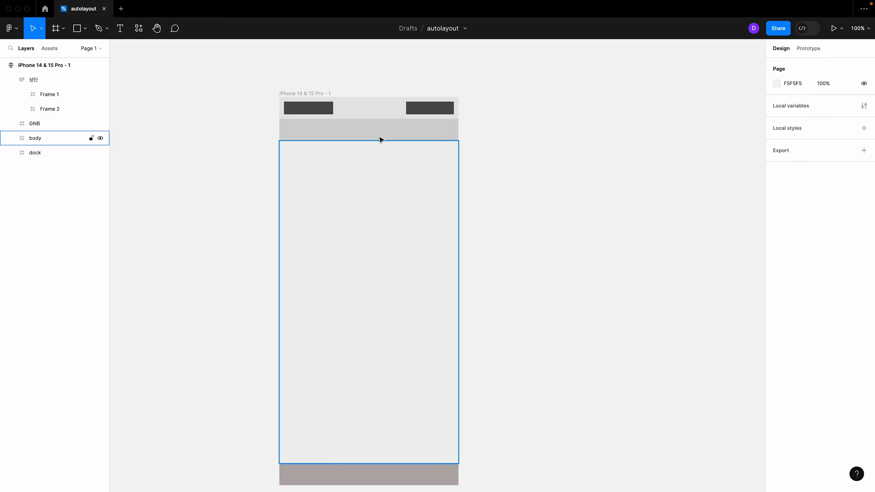
{"action": "left_click", "coordinate": [308, 113]}
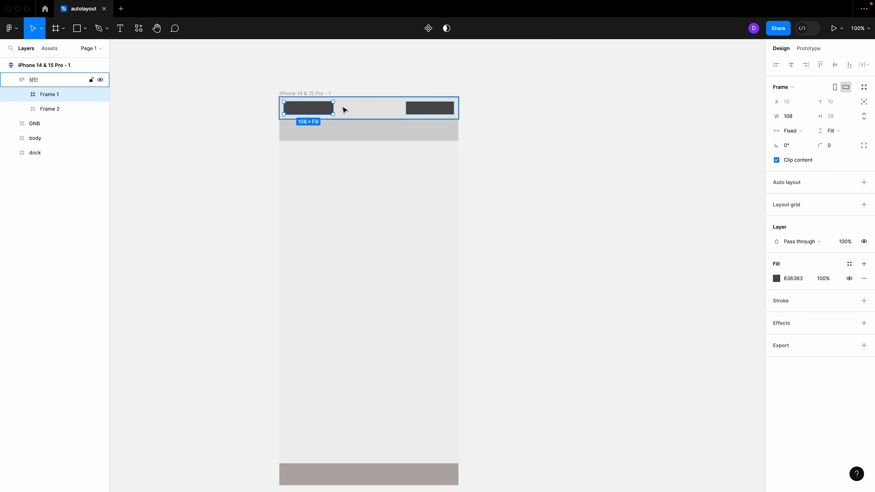
{"action": "left_click_drag", "start_coordinate": [332, 108], "coordinate": [326, 107]}
{"action": "left_click", "coordinate": [419, 108]}
{"action": "left_click_drag", "start_coordinate": [404, 111], "coordinate": [402, 110]}
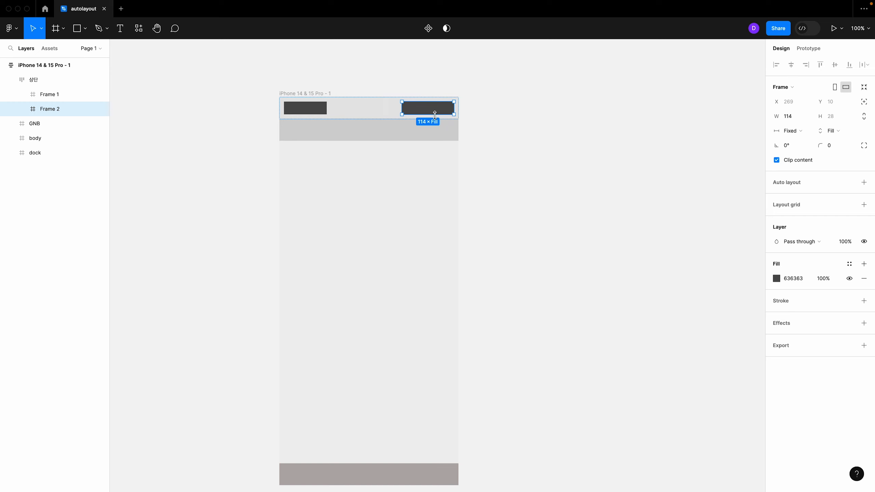
- Draw a frame about 89 × 26 inside the GNB section and fill it with the grey 868686
{"action": "left_click", "coordinate": [549, 175]}
{"action": "left_click", "coordinate": [391, 118]}
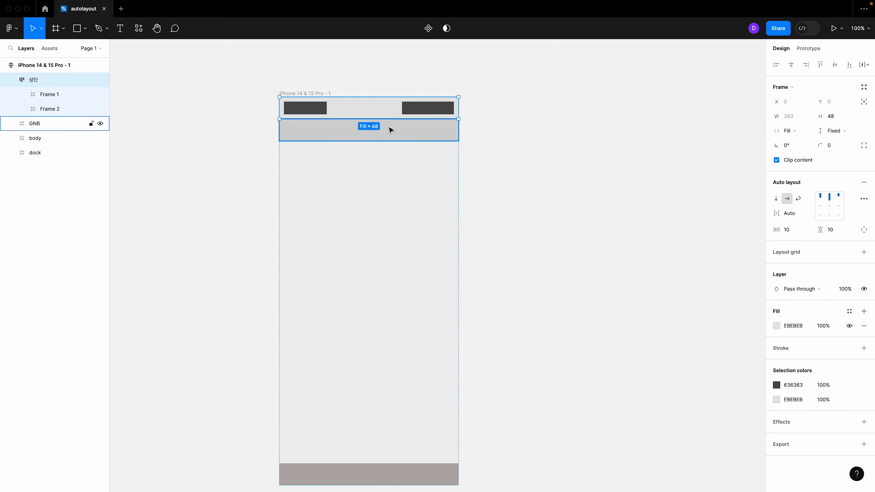
{"action": "left_click", "coordinate": [391, 130]}
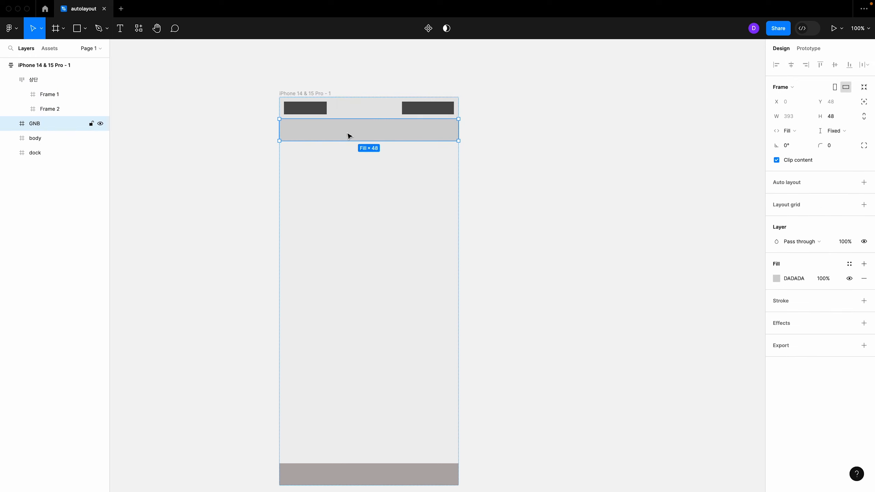
{"action": "left_click", "coordinate": [56, 29]}
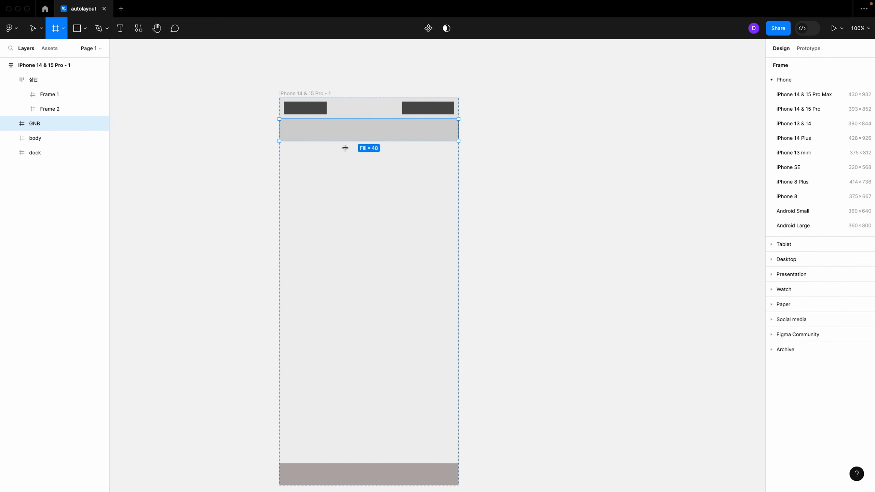
{"action": "left_click_drag", "start_coordinate": [287, 123], "coordinate": [327, 135]}
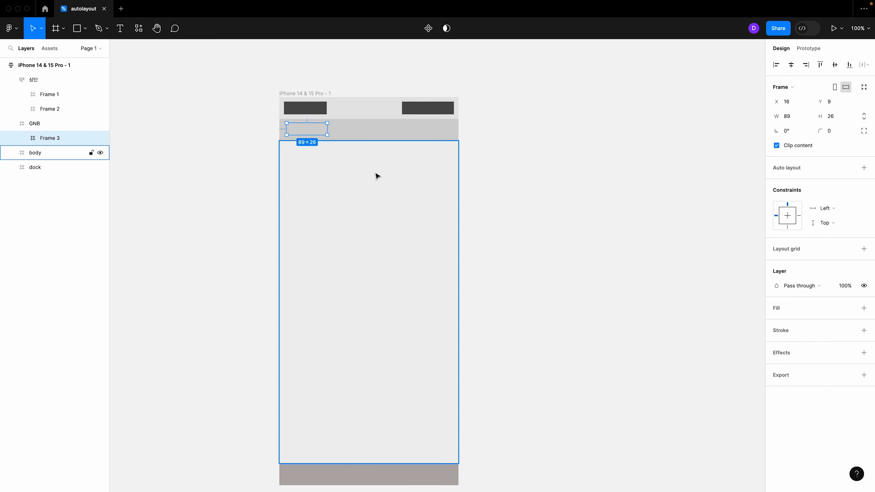
{"action": "left_click", "coordinate": [154, 87]}
{"action": "left_click", "coordinate": [424, 131]}
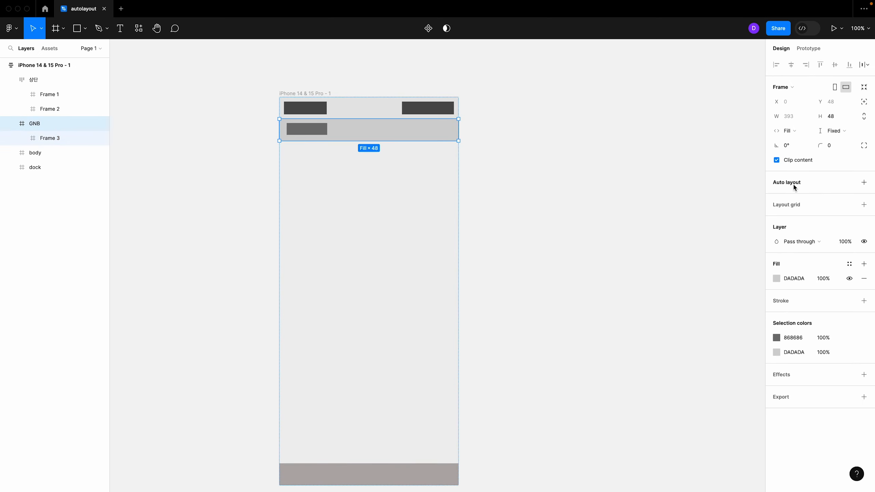
- Move the grey frame slightly right within GNB, vertically centred at about X 32, Y 11
{"action": "left_click", "coordinate": [559, 205]}
{"action": "left_click", "coordinate": [303, 127]}
{"action": "left_click", "coordinate": [303, 129]}
{"action": "left_click_drag", "start_coordinate": [303, 129], "coordinate": [327, 131]}
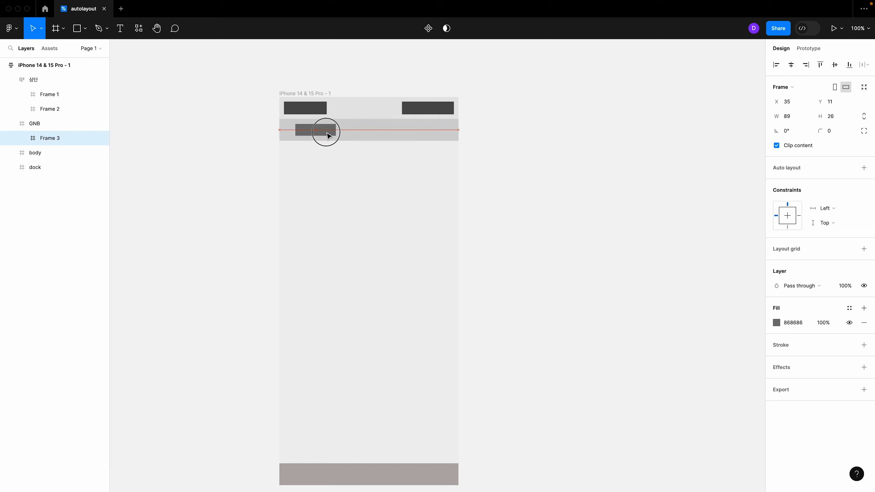
- Add auto layout to the GNB frame
{"action": "left_click", "coordinate": [383, 133]}
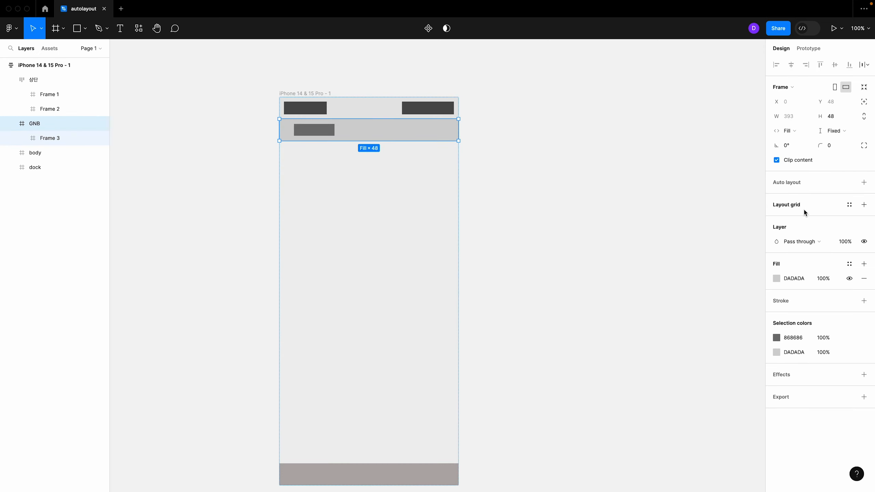
{"action": "key", "text": "shift+a"}
{"action": "left_click", "coordinate": [543, 170]}
{"action": "left_click", "coordinate": [394, 131]}
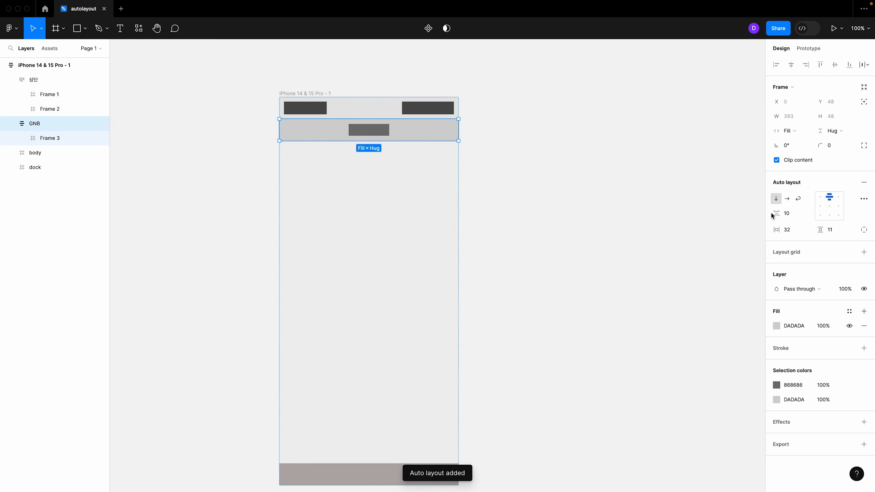
- Set the GNB frame's vertical resizing to Fixed height
{"action": "left_click", "coordinate": [840, 137]}
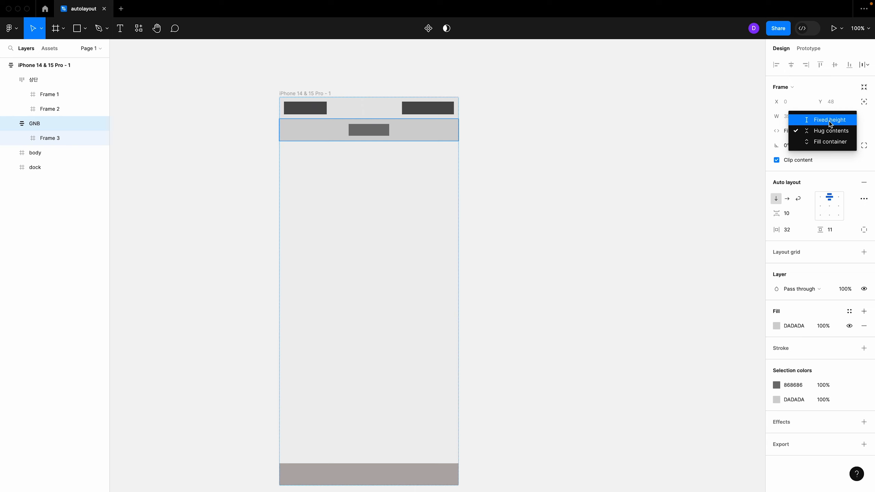
{"action": "left_click", "coordinate": [839, 120]}
{"action": "left_click", "coordinate": [257, 151]}
{"action": "double_click", "coordinate": [370, 129]}
{"action": "left_click", "coordinate": [468, 149]}
{"action": "left_click", "coordinate": [431, 138]}
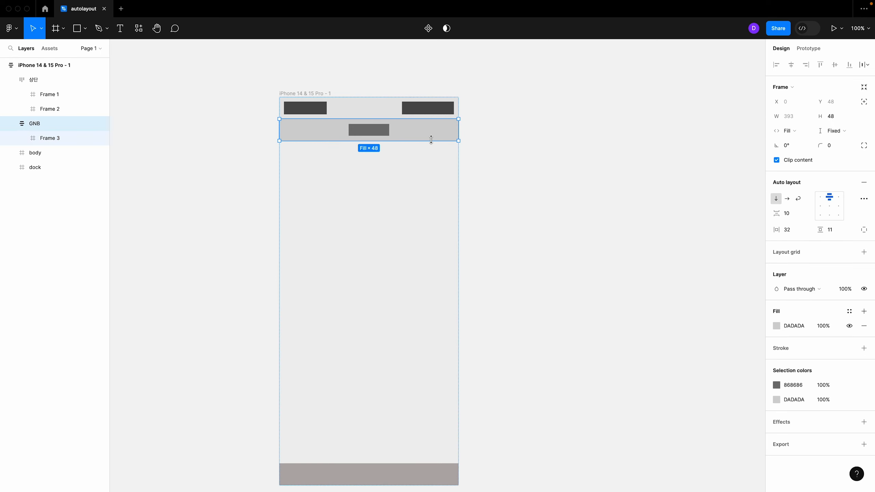
{"action": "left_click", "coordinate": [367, 133]}
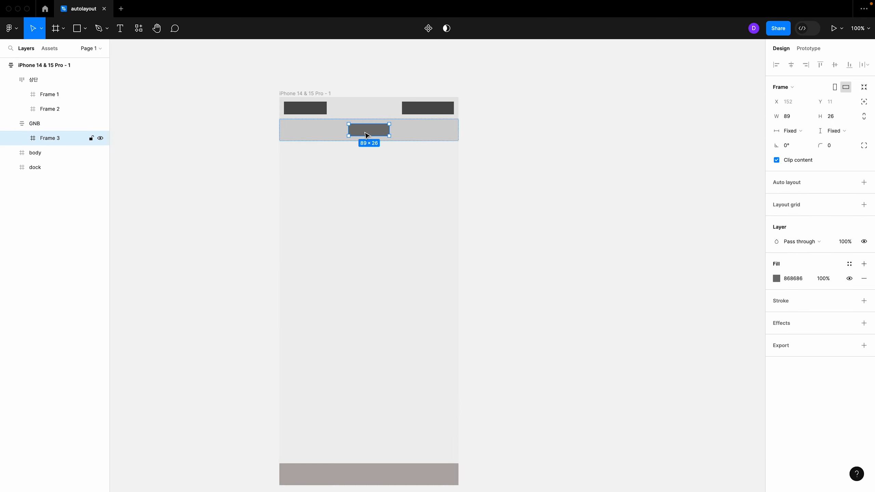
{"action": "key", "text": "super+d"}
{"action": "key", "text": "super+z"}
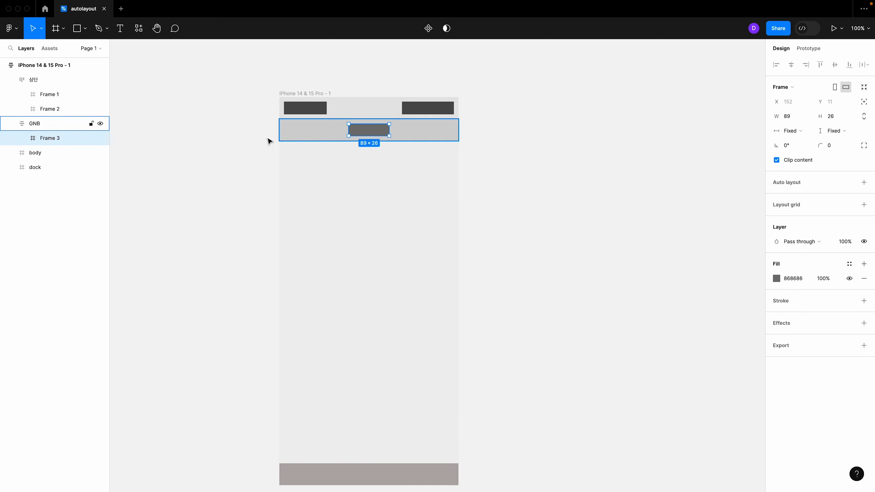
- Switch the GNB auto layout to the horizontal direction and set the gap between its items to Auto
{"action": "left_click", "coordinate": [411, 135]}
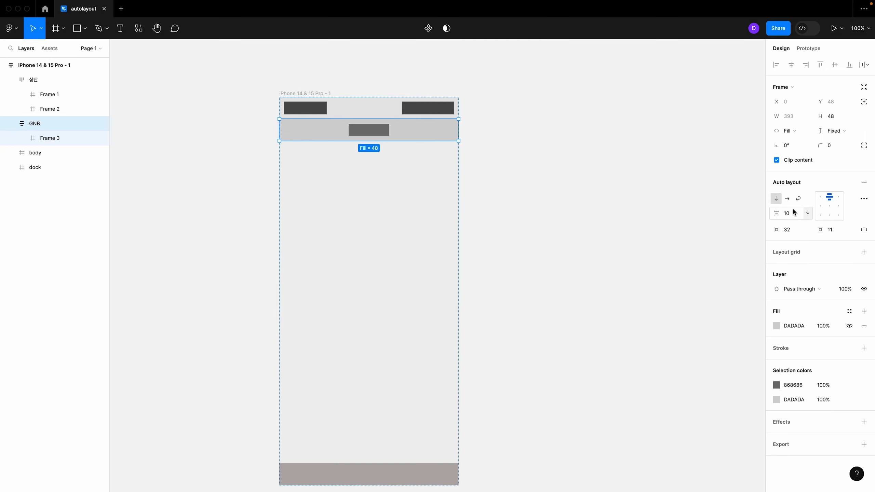
{"action": "left_click", "coordinate": [787, 198]}
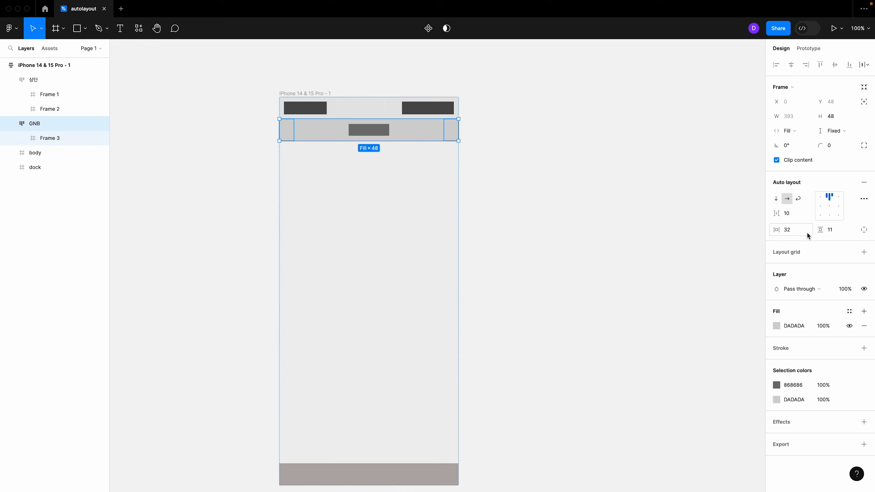
{"action": "left_click", "coordinate": [806, 214]}
{"action": "left_click", "coordinate": [805, 222]}
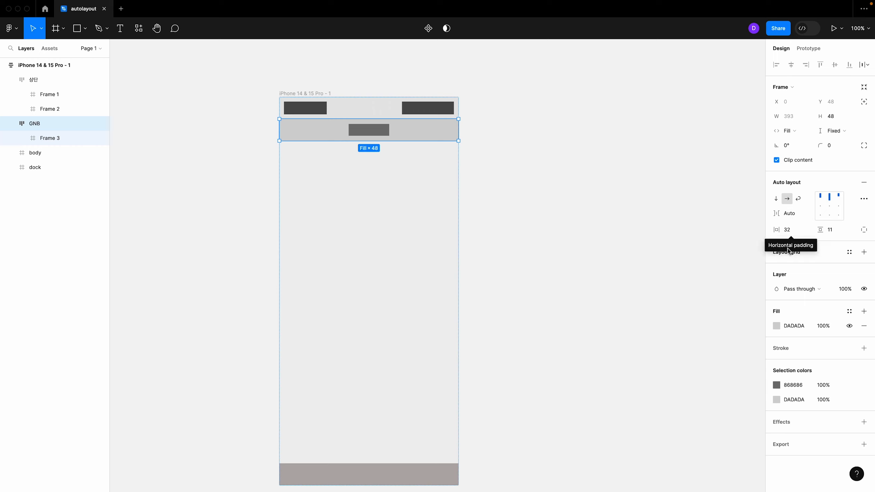
- Set the GNB frame's horizontal padding to 20 and its vertical padding to 0
{"action": "left_click", "coordinate": [793, 235]}
{"action": "type", "text": "20"}
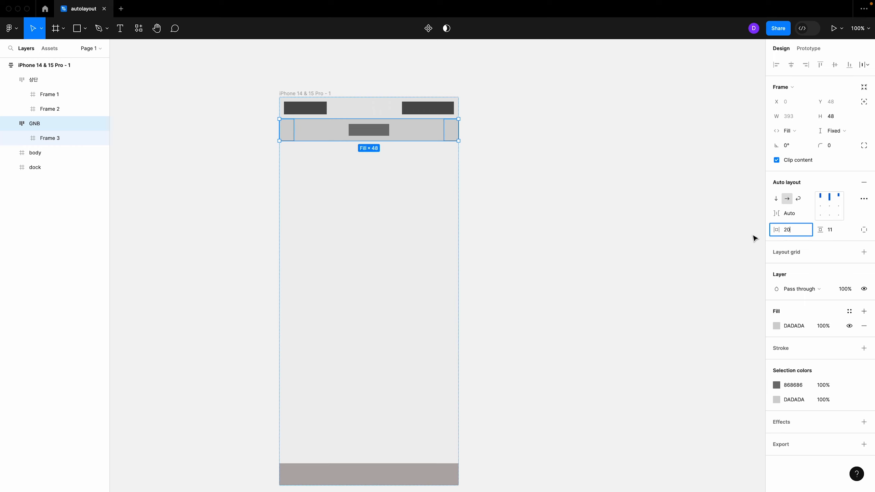
{"action": "left_click", "coordinate": [837, 231]}
{"action": "double_click", "coordinate": [836, 232]}
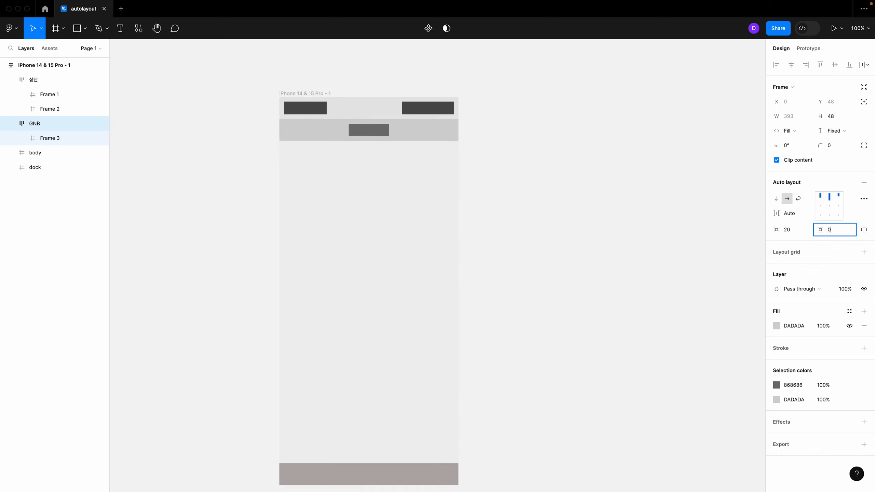
{"action": "type", "text": "0"}
{"action": "key", "text": "Return"}
- Set the 상단 frame's horizontal padding to 20, keeping its vertical padding at 10
{"action": "left_click", "coordinate": [514, 188]}
{"action": "left_click", "coordinate": [397, 114]}
{"action": "left_click", "coordinate": [798, 231]}
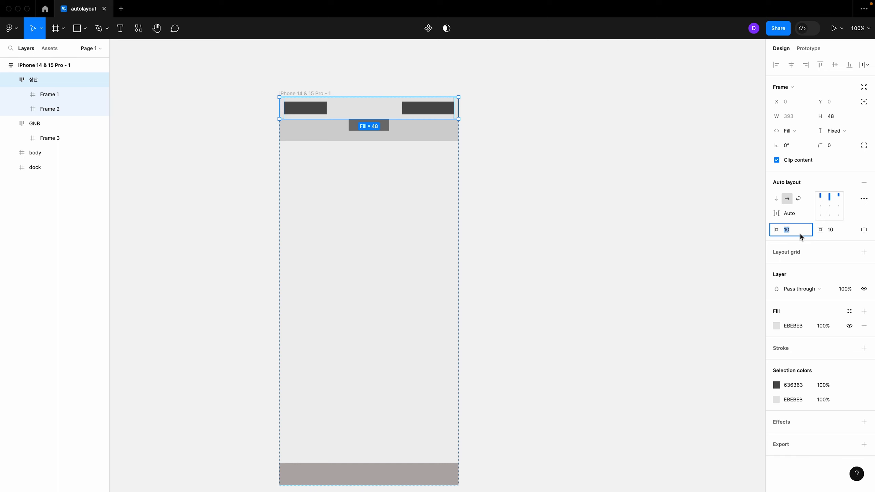
{"action": "key", "text": "Return"}
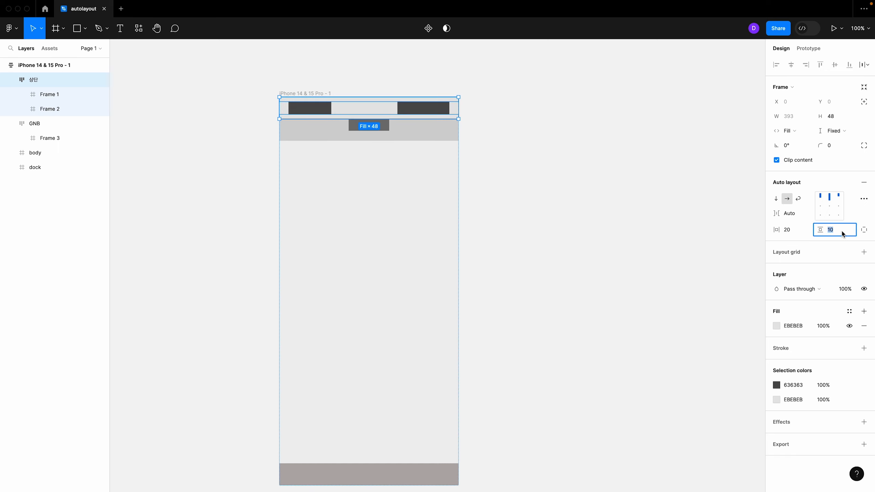
{"action": "key", "text": "Return"}
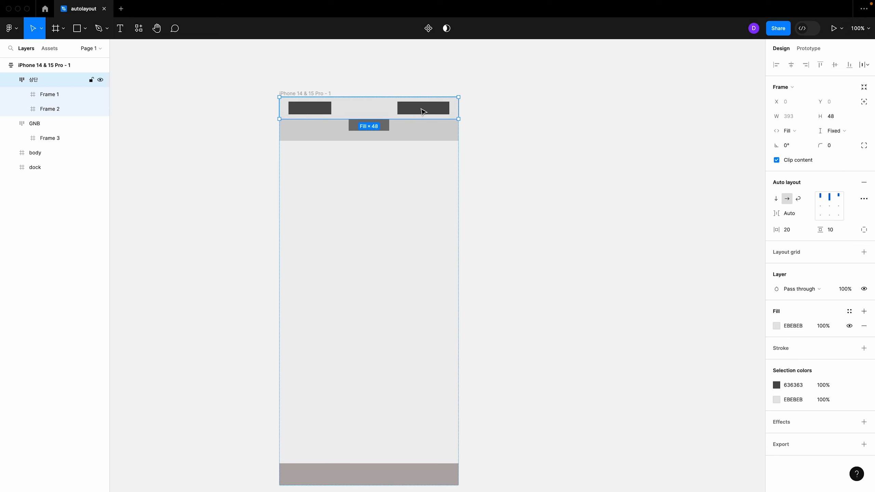
{"action": "left_click", "coordinate": [312, 113]}
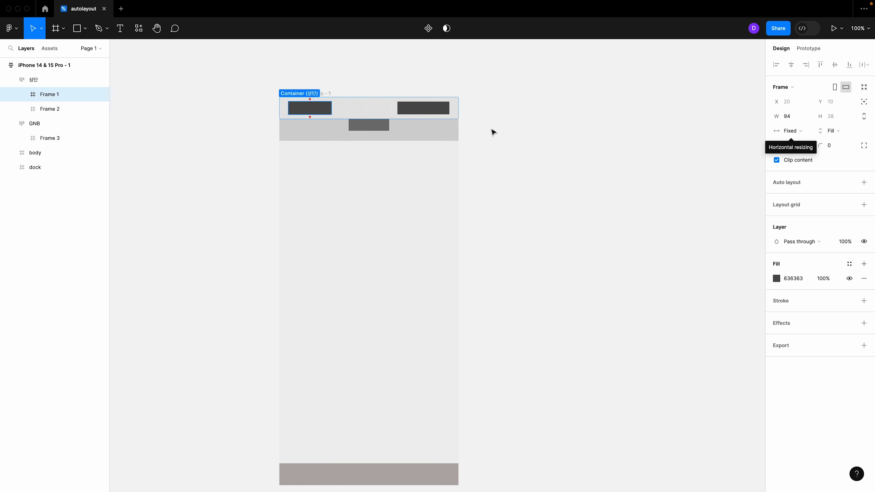
{"action": "left_click", "coordinate": [365, 110]}
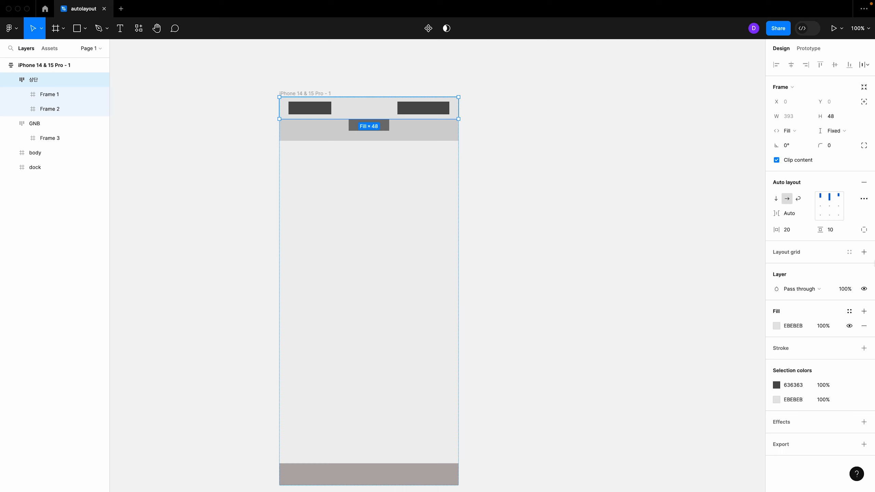
{"action": "left_click", "coordinate": [576, 205]}
- Set the GNB frame's vertical padding to 10
{"action": "left_click", "coordinate": [316, 129]}
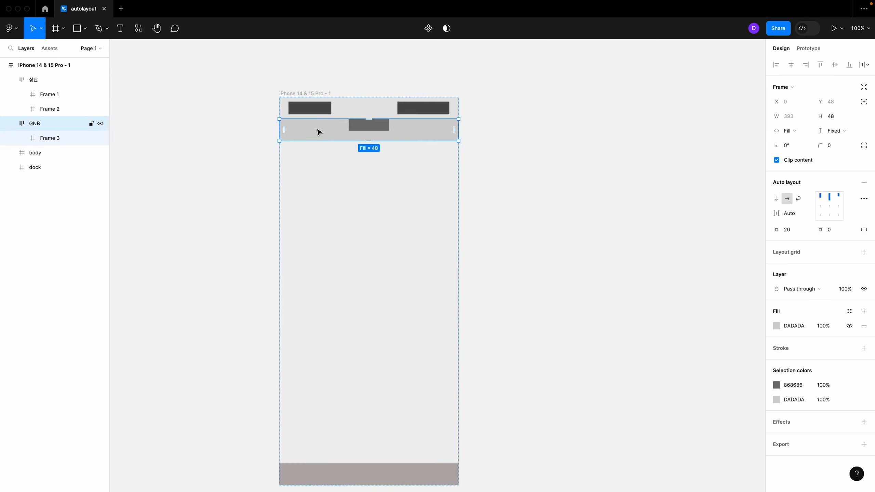
{"action": "left_click", "coordinate": [830, 230]}
{"action": "type", "text": "10"}
{"action": "key", "text": "Return"}
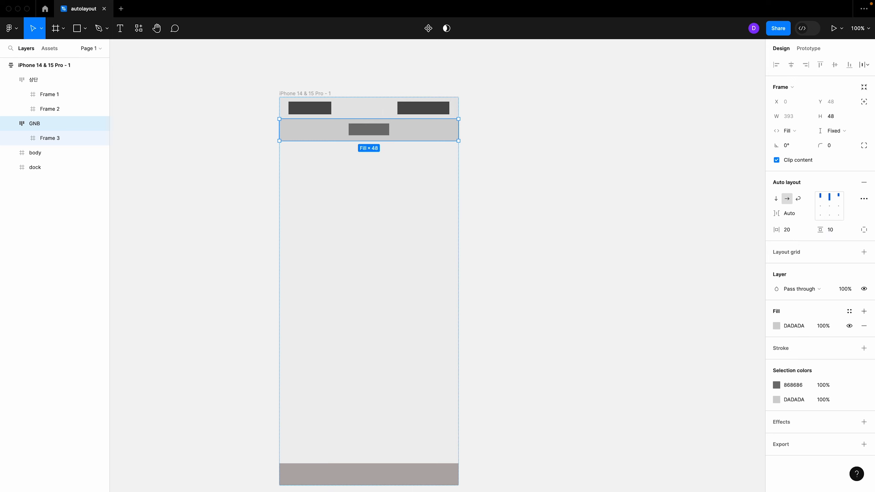
- Set the vertical padding of both the GNB and 상단 frames to 8
{"action": "left_click", "coordinate": [835, 231]}
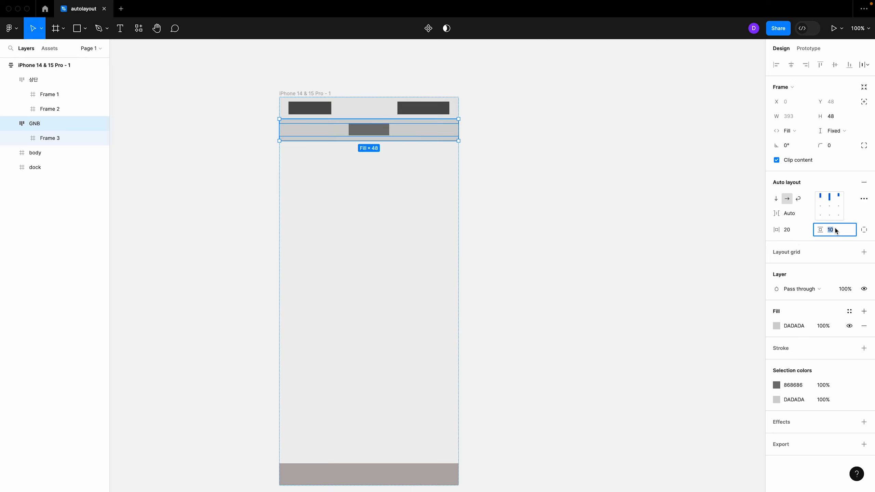
{"action": "left_click", "coordinate": [384, 109]}
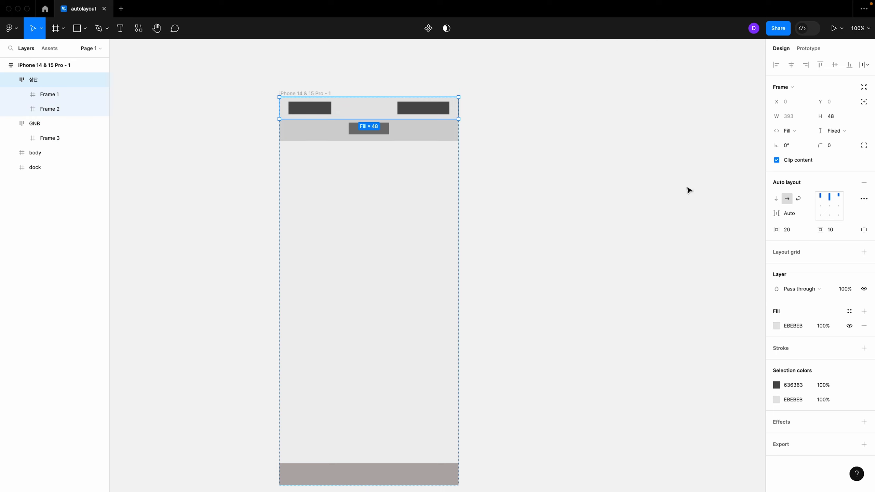
{"action": "left_click", "coordinate": [841, 234]}
{"action": "type", "text": "8"}
{"action": "key", "text": "Return"}
{"action": "left_click", "coordinate": [490, 246]}
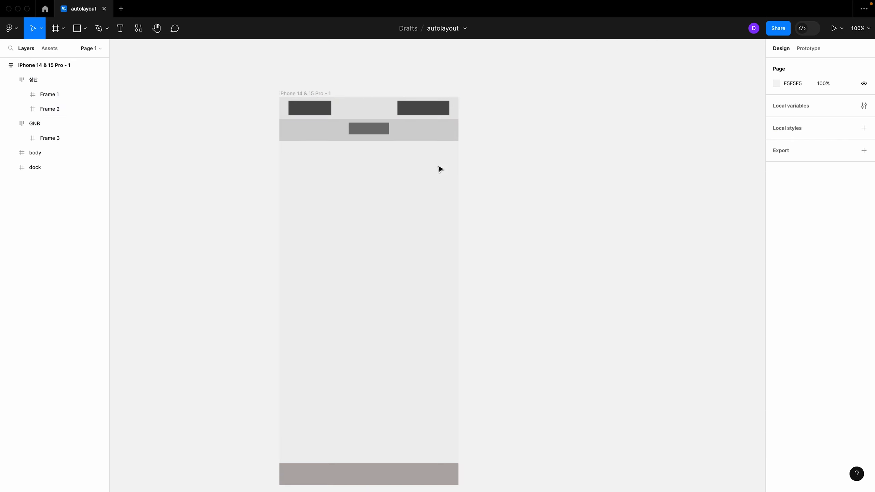
{"action": "left_click", "coordinate": [384, 134]}
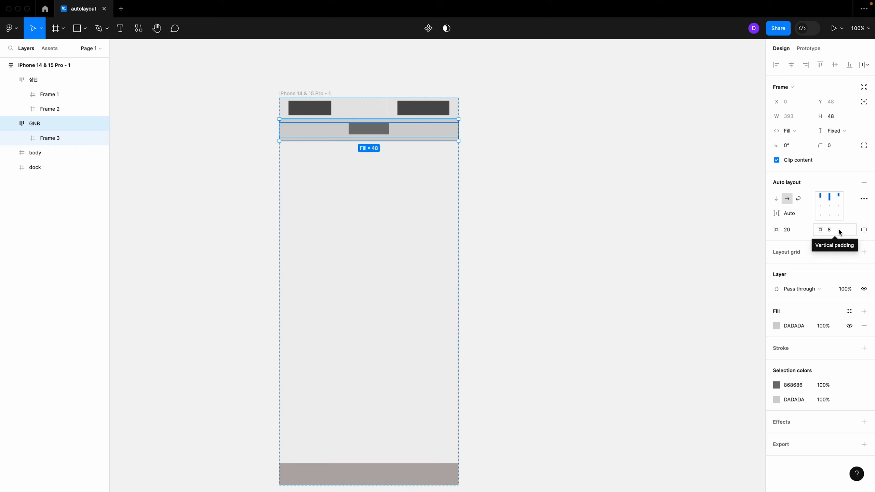
{"action": "left_click", "coordinate": [543, 219]}
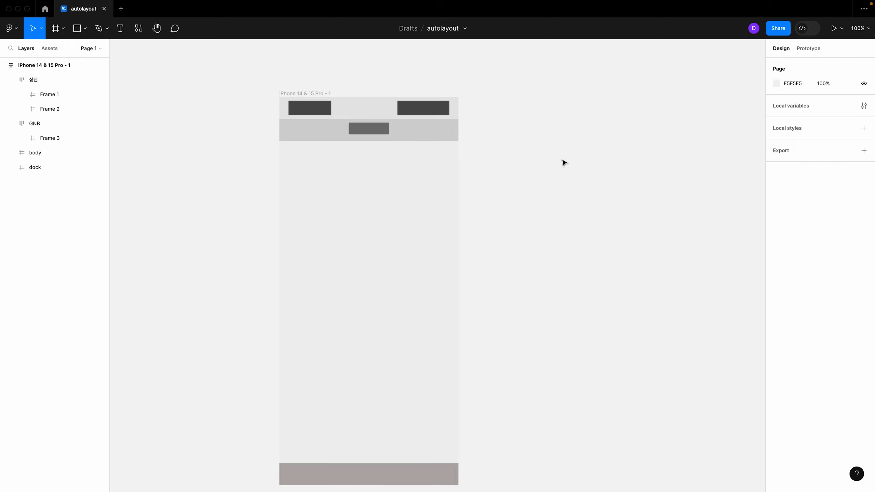
- Set the vertical resizing of the grey frame inside GNB to Fill container
{"action": "left_click", "coordinate": [346, 136]}
{"action": "left_click", "coordinate": [379, 129]}
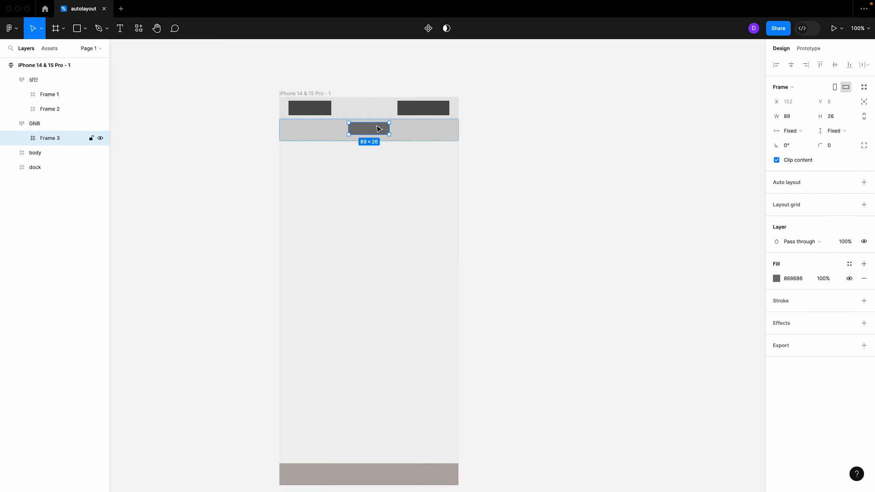
{"action": "left_click", "coordinate": [834, 130]}
{"action": "left_click", "coordinate": [846, 145]}
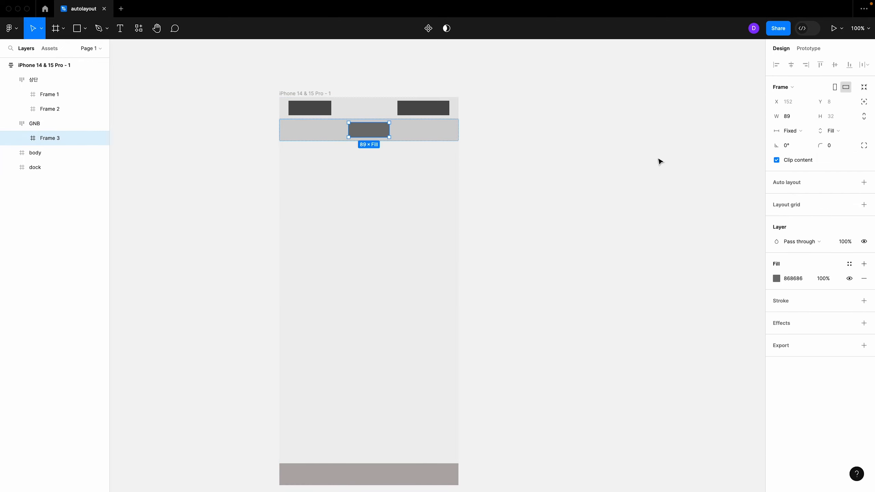
{"action": "left_click", "coordinate": [658, 160]}
- Duplicate the grey frame inside GNB so that one sits at each end of the section
{"action": "double_click", "coordinate": [381, 128]}
{"action": "key", "text": "ctrl+d"}
{"action": "left_click", "coordinate": [600, 176]}
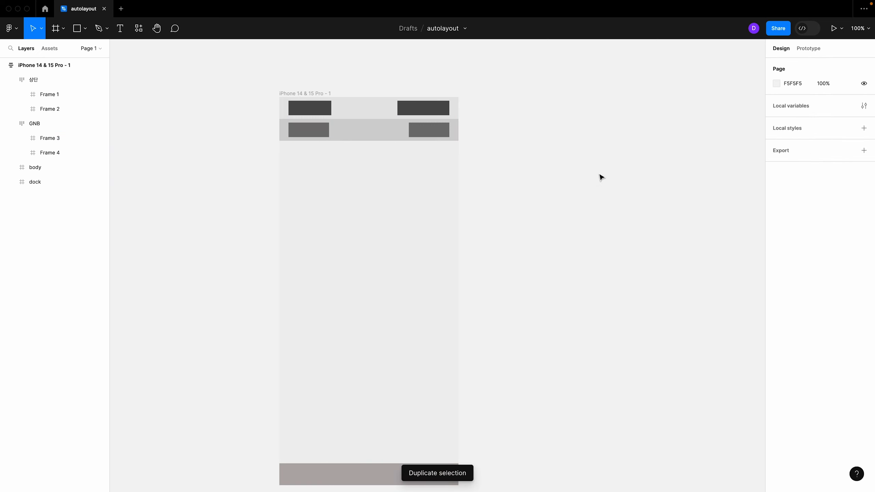
- Widen the left grey frame in GNB to about 122
{"action": "left_click", "coordinate": [316, 129]}
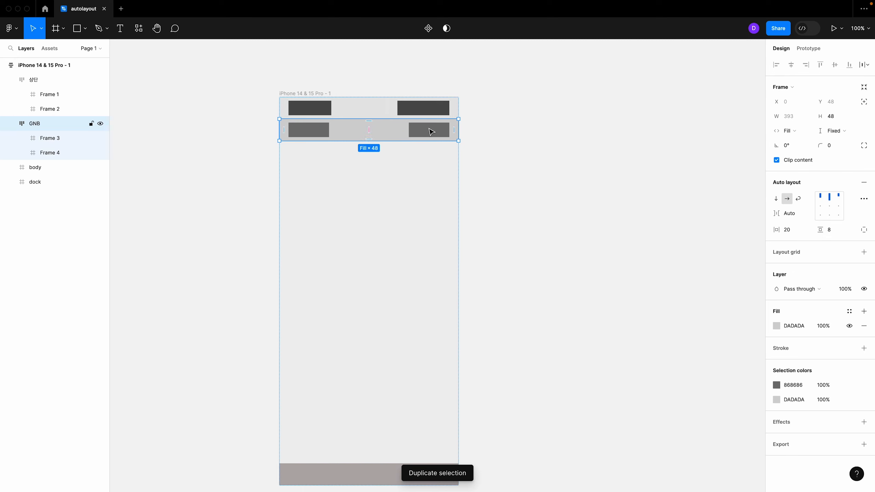
{"action": "left_click", "coordinate": [589, 186]}
{"action": "left_click", "coordinate": [400, 124]}
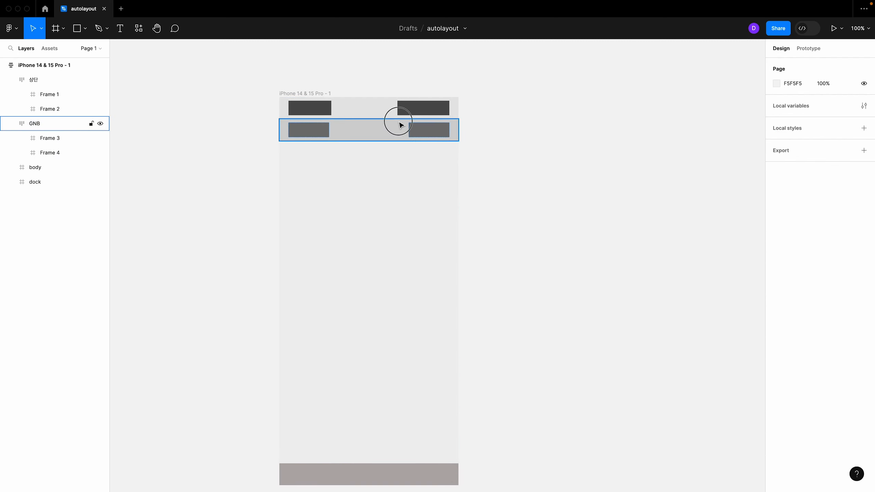
{"action": "left_click", "coordinate": [307, 137]}
{"action": "mouse_move", "coordinate": [329, 129]}
{"action": "left_mouse_down"}
{"action": "mouse_move", "coordinate": [351, 129]}
{"action": "mouse_move", "coordinate": [344, 128]}
{"action": "left_mouse_up"}
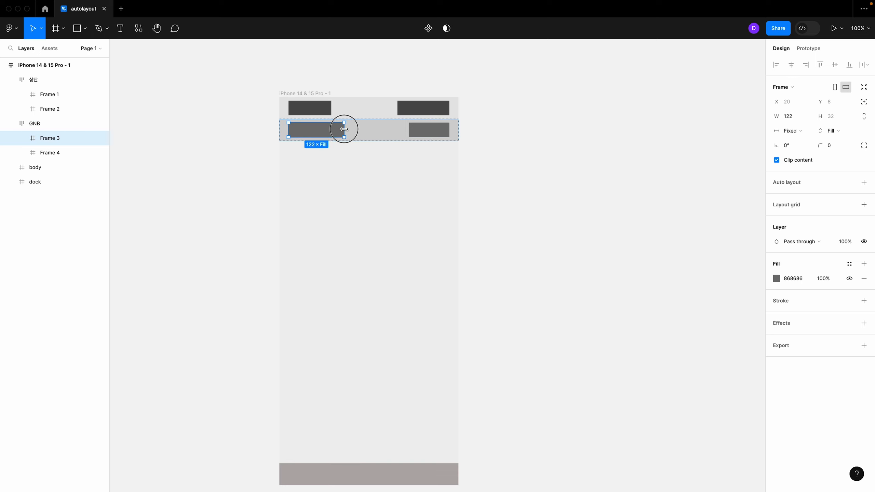
- Narrow the right grey frame in the GNB section to about 45 wide
{"action": "left_click", "coordinate": [428, 130]}
{"action": "left_click_drag", "start_coordinate": [409, 129], "coordinate": [429, 129]}
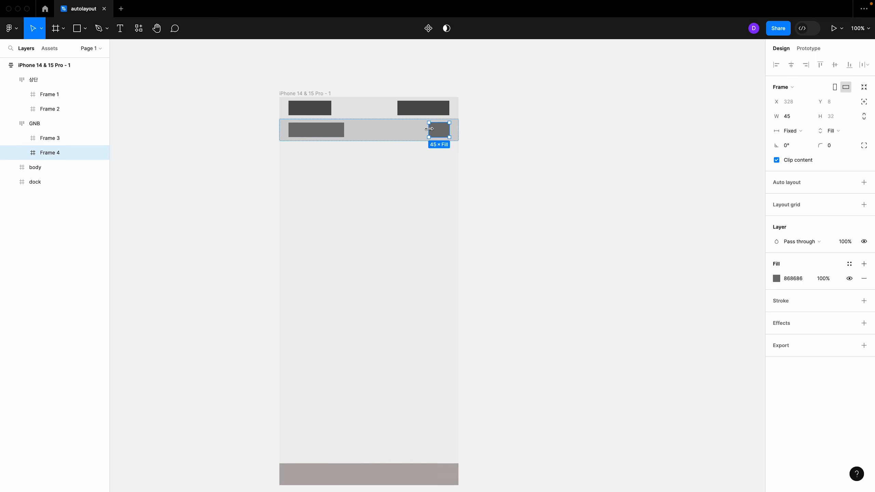
{"action": "left_click", "coordinate": [538, 186]}
- Draw a new frame about 331 × 231 inside the upper part of the body frame
{"action": "left_click", "coordinate": [361, 223]}
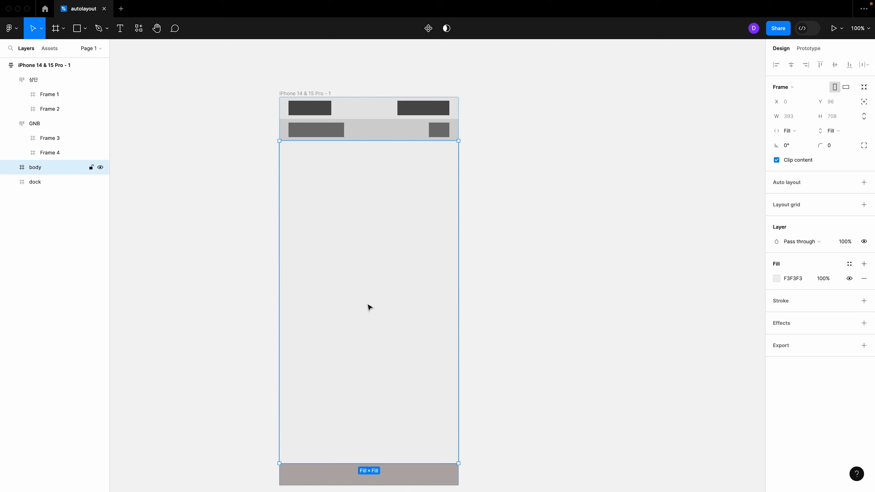
{"action": "left_click", "coordinate": [54, 28]}
{"action": "left_click_drag", "start_coordinate": [291, 158], "coordinate": [442, 263]}
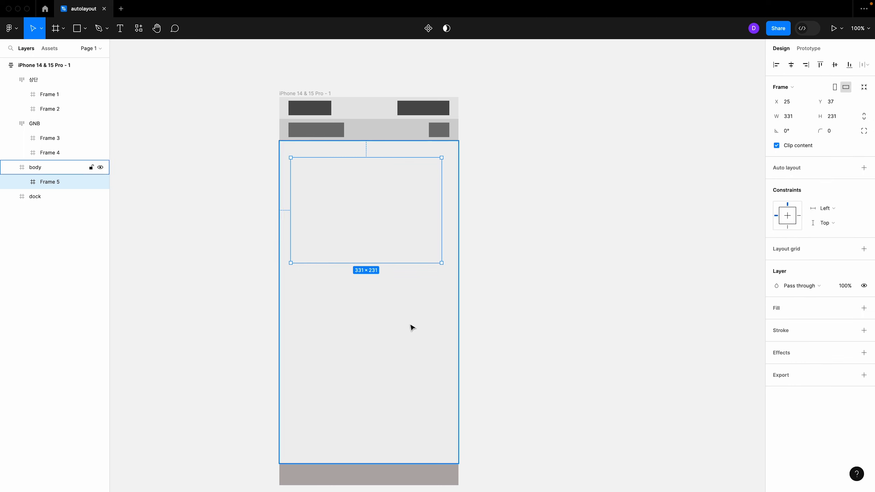
{"action": "left_click", "coordinate": [428, 340]}
- Add a solid fill to the new frame inside body and colour it light pink, FFDEDE
{"action": "left_click", "coordinate": [419, 207]}
{"action": "left_click", "coordinate": [419, 207]}
{"action": "left_click", "coordinate": [778, 308]}
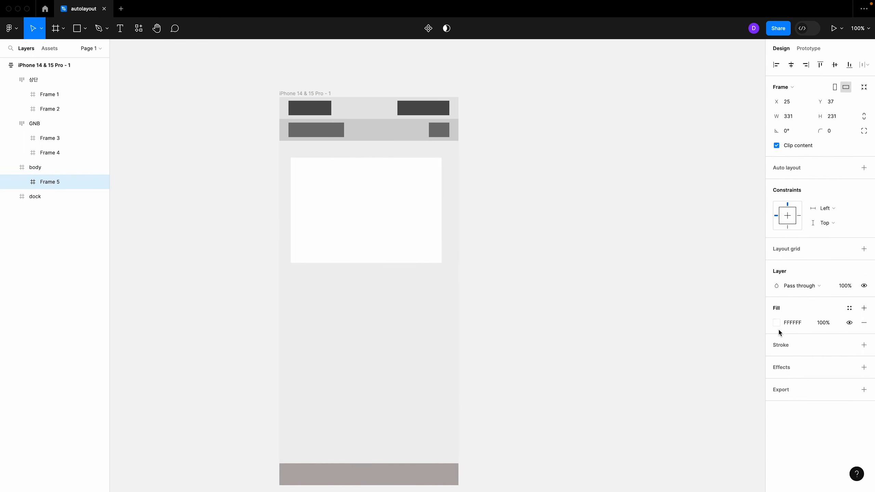
{"action": "left_click", "coordinate": [777, 322]}
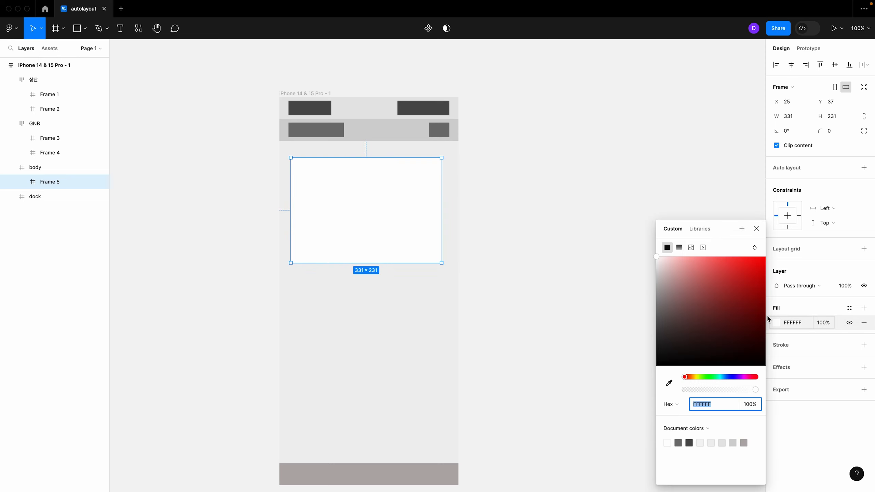
{"action": "left_click", "coordinate": [673, 257]}
{"action": "left_click", "coordinate": [554, 258]}
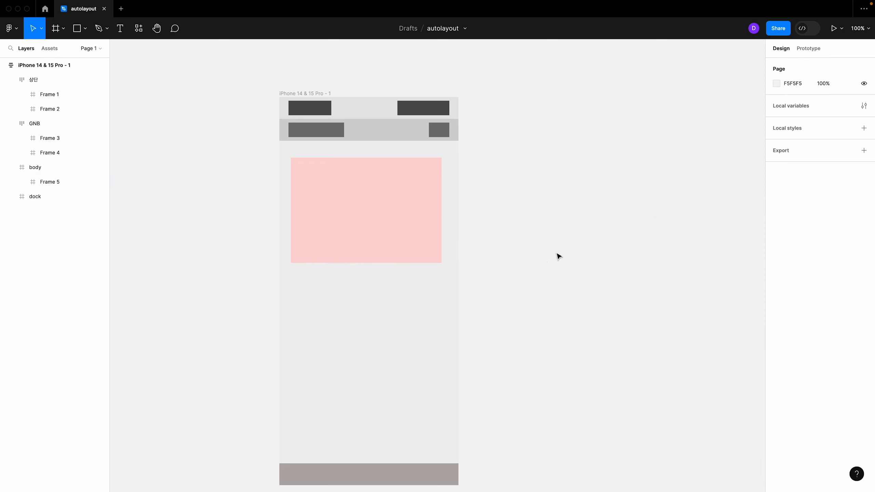
- Apply vertical auto layout to the body frame and set its horizontal and vertical padding to 0
{"action": "left_click", "coordinate": [448, 321]}
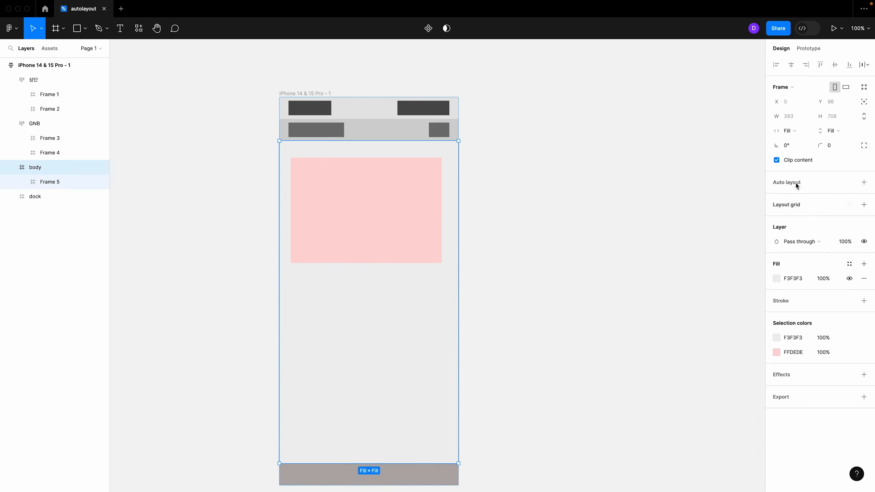
{"action": "key", "text": "shift+a"}
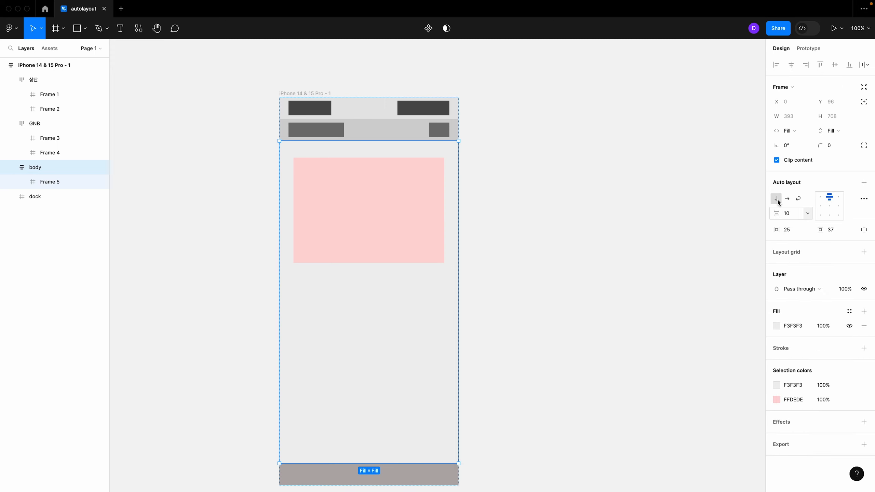
{"action": "left_click", "coordinate": [798, 235]}
{"action": "type", "text": "0"}
{"action": "key", "text": "Return"}
{"action": "left_click", "coordinate": [831, 233]}
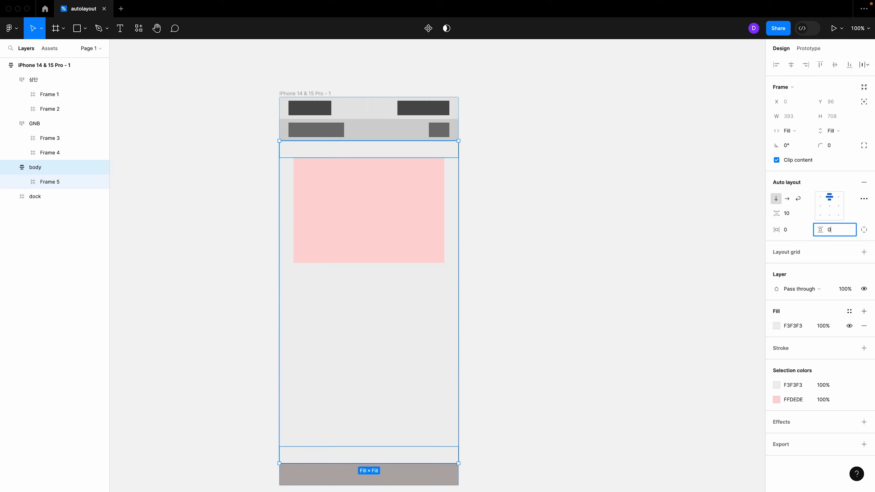
{"action": "type", "text": "0"}
{"action": "key", "text": "Return"}
{"action": "left_click", "coordinate": [522, 230]}
- Try the Fill container setting on the pink frame's height, and undo it
{"action": "left_click", "coordinate": [406, 196]}
{"action": "left_click", "coordinate": [414, 199]}
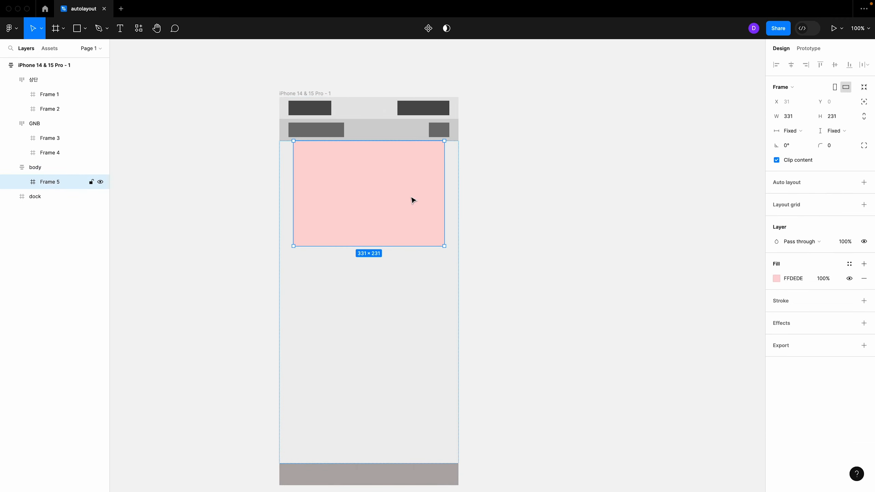
{"action": "left_click", "coordinate": [420, 272]}
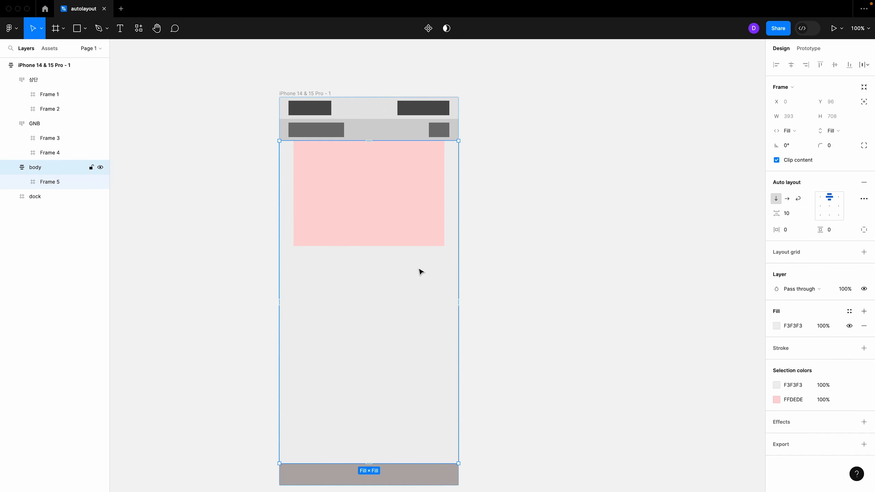
{"action": "left_click", "coordinate": [376, 211]}
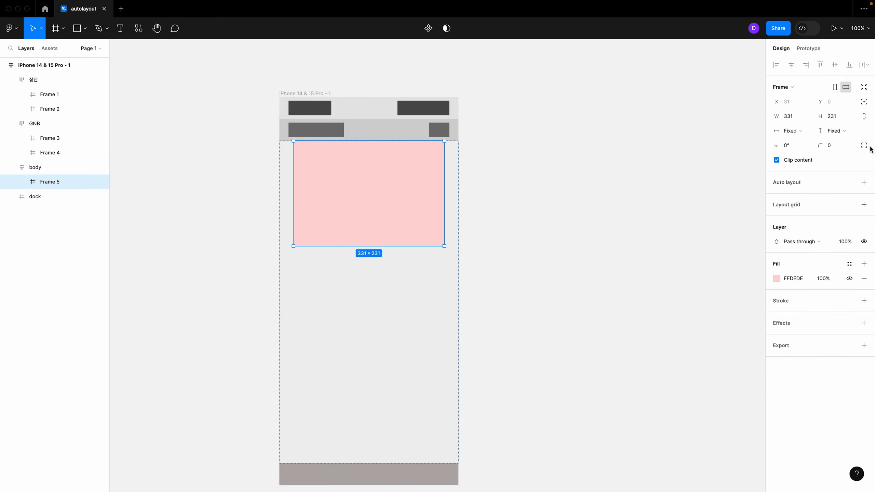
{"action": "left_click", "coordinate": [839, 135]}
{"action": "left_click", "coordinate": [835, 145]}
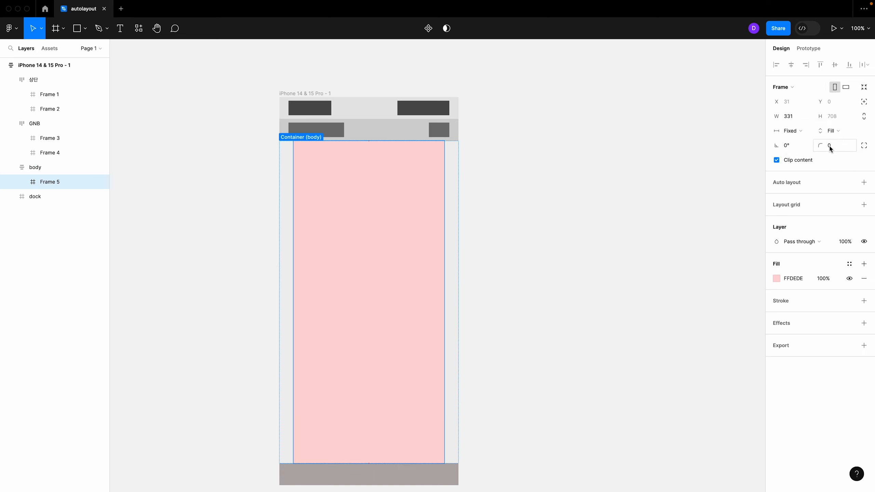
{"action": "key", "text": "super+z"}
- Set the pink frame's horizontal resizing to Fill container
{"action": "left_click", "coordinate": [792, 131]}
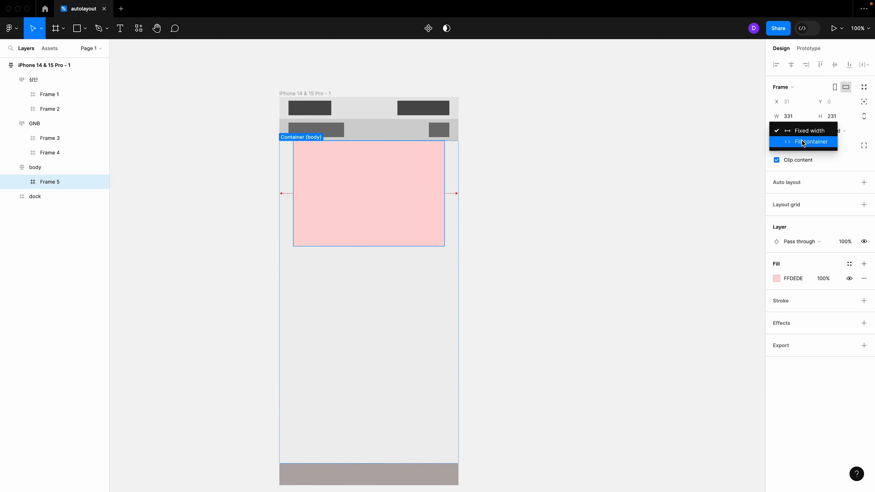
{"action": "left_click", "coordinate": [799, 141]}
{"action": "left_click", "coordinate": [598, 239]}
- Extend the pink frame downward to a height of about 276, keeping its fixed vertical sizing
{"action": "left_click", "coordinate": [383, 206]}
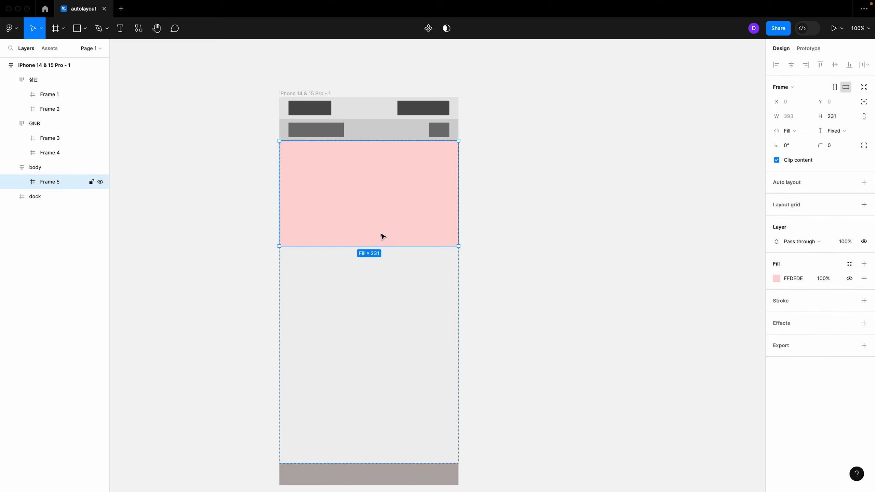
{"action": "left_click_drag", "start_coordinate": [383, 246], "coordinate": [402, 269]}
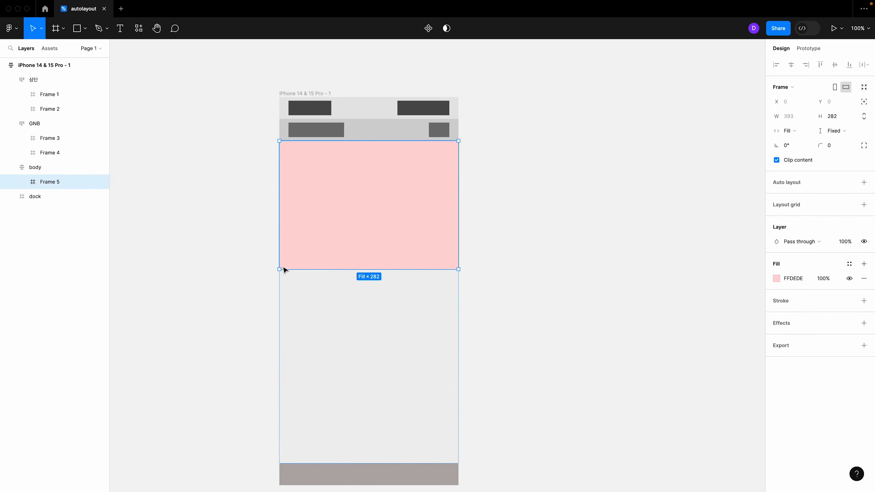
{"action": "left_click_drag", "start_coordinate": [422, 270], "coordinate": [425, 266]}
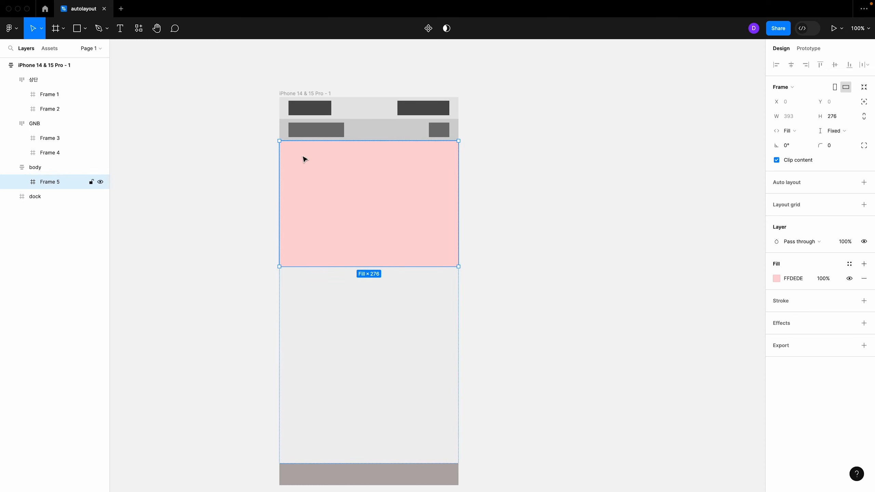
{"action": "left_click", "coordinate": [551, 241]}
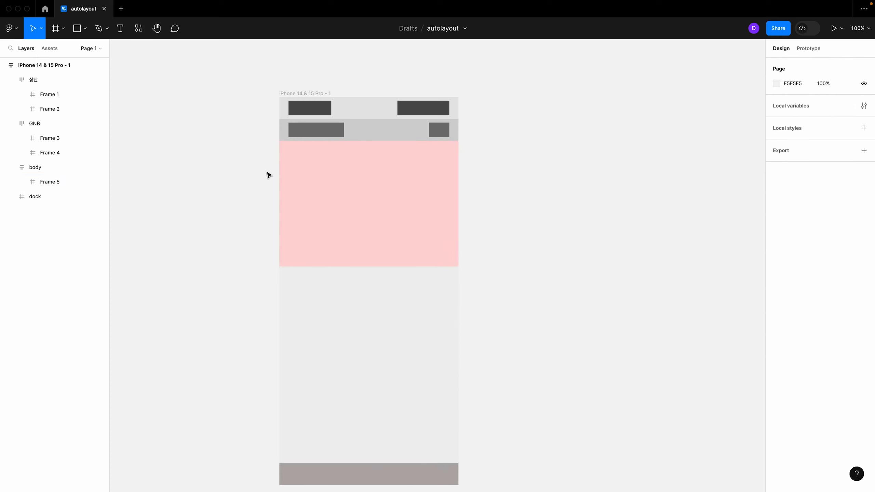
{"action": "double_click", "coordinate": [361, 226]}
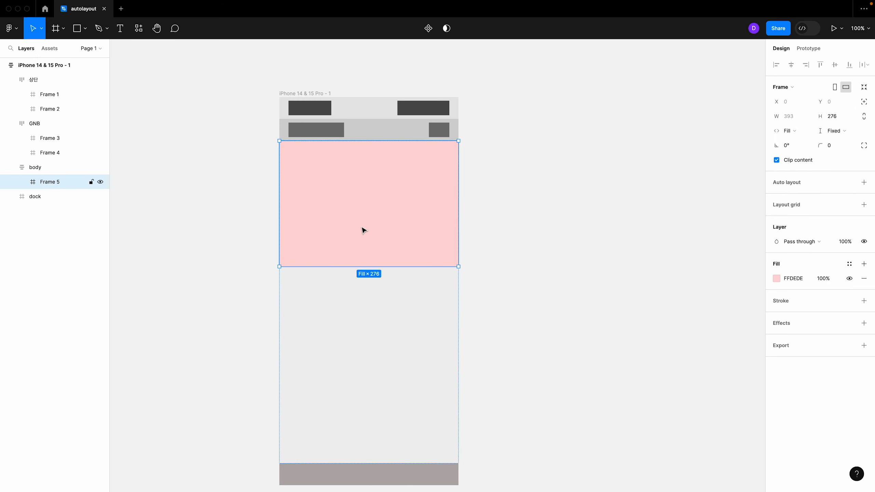
{"action": "left_click", "coordinate": [630, 246]}
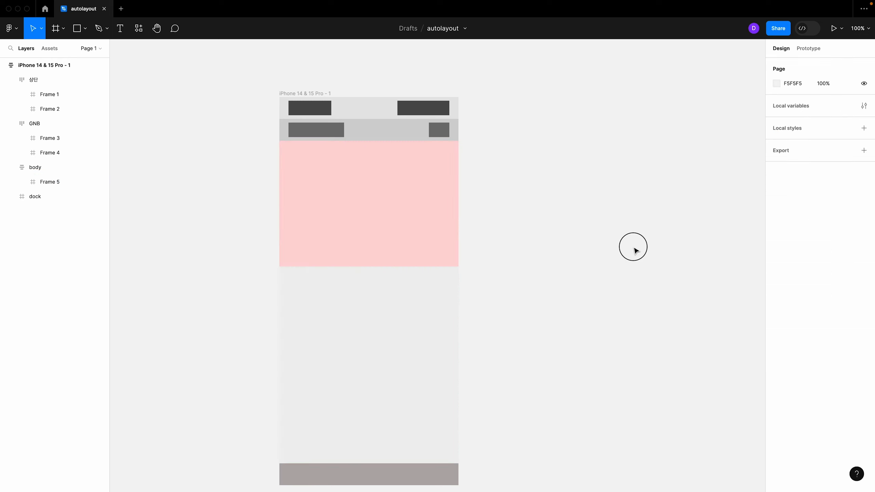
- Try a horizontal padding of 10 on the body frame, and undo it
{"action": "left_click", "coordinate": [449, 282]}
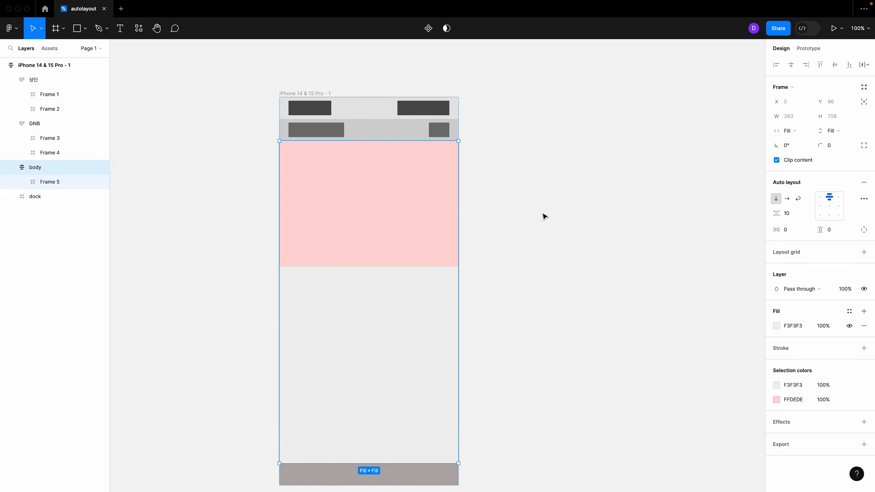
{"action": "left_click", "coordinate": [799, 232]}
{"action": "type", "text": "10"}
{"action": "key", "text": "Return"}
{"action": "left_click", "coordinate": [527, 235]}
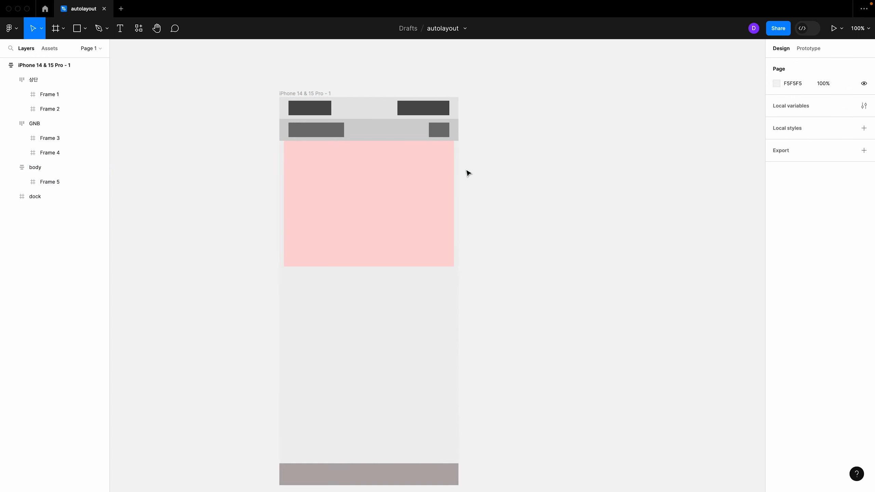
{"action": "key", "text": "super+z"}
{"action": "key", "text": "super+z"}
{"action": "left_click", "coordinate": [545, 212]}
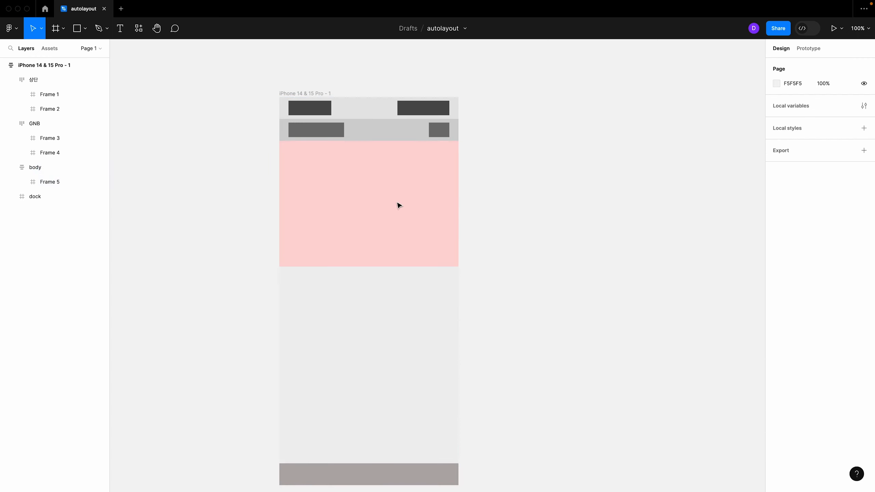
{"action": "double_click", "coordinate": [345, 190]}
{"action": "left_click", "coordinate": [500, 268]}
{"action": "left_click", "coordinate": [445, 316]}
{"action": "left_click", "coordinate": [549, 333]}
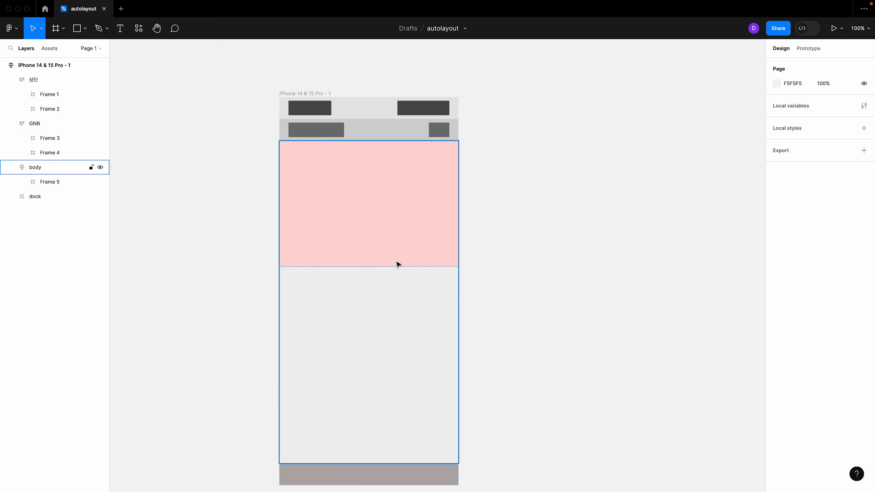
- Try adding auto layout to the pink frame inside body, and undo it
{"action": "double_click", "coordinate": [388, 207]}
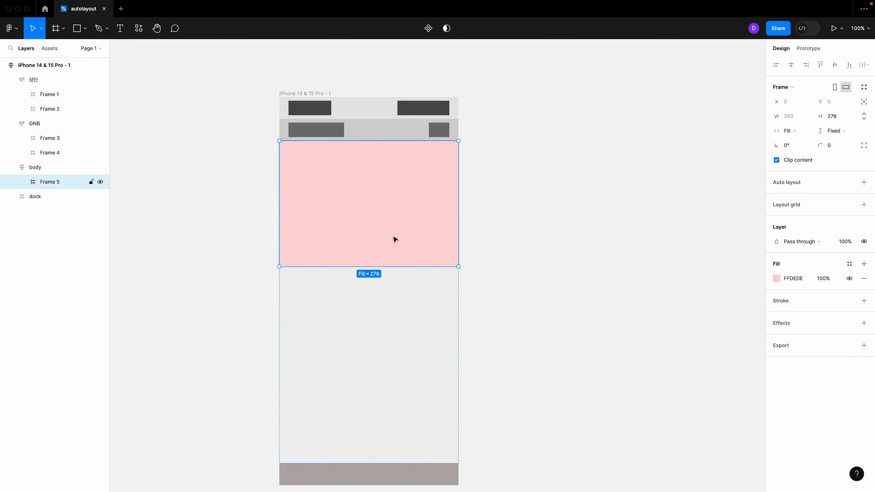
{"action": "key", "text": "shift+a"}
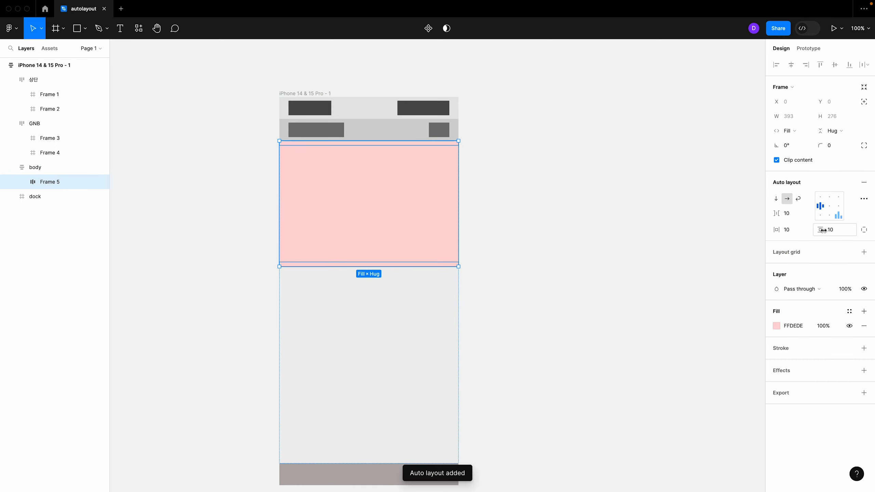
{"action": "key", "text": "super+z"}
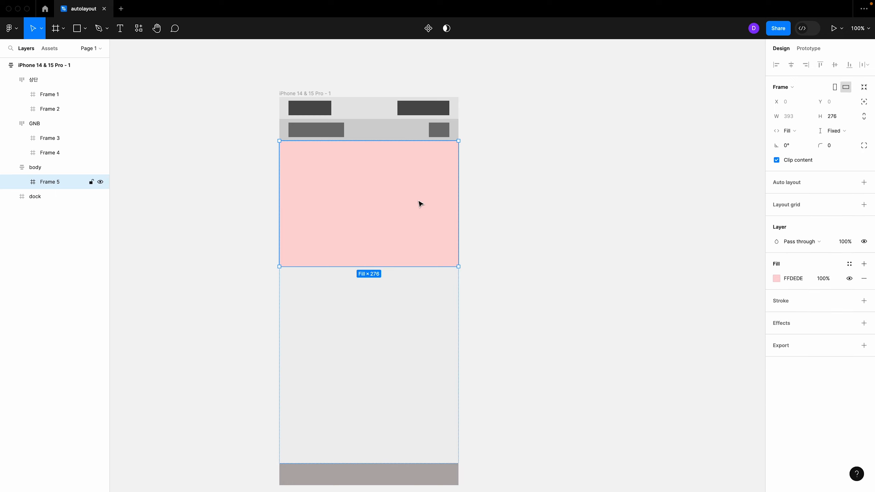
- Duplicate the pink frame so that two copies stack vertically inside body
{"action": "key", "text": "super+d"}
{"action": "left_click", "coordinate": [551, 303]}
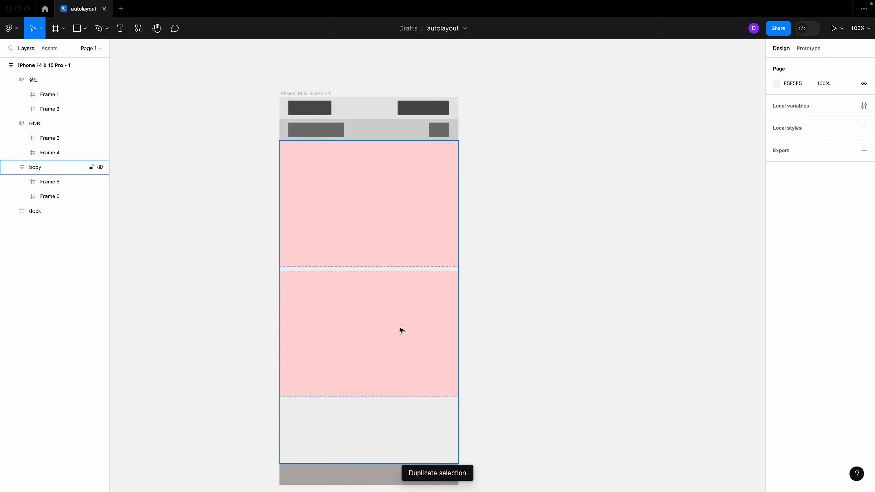
{"action": "left_click", "coordinate": [399, 330]}
{"action": "left_click", "coordinate": [481, 382]}
{"action": "left_click", "coordinate": [420, 393]}
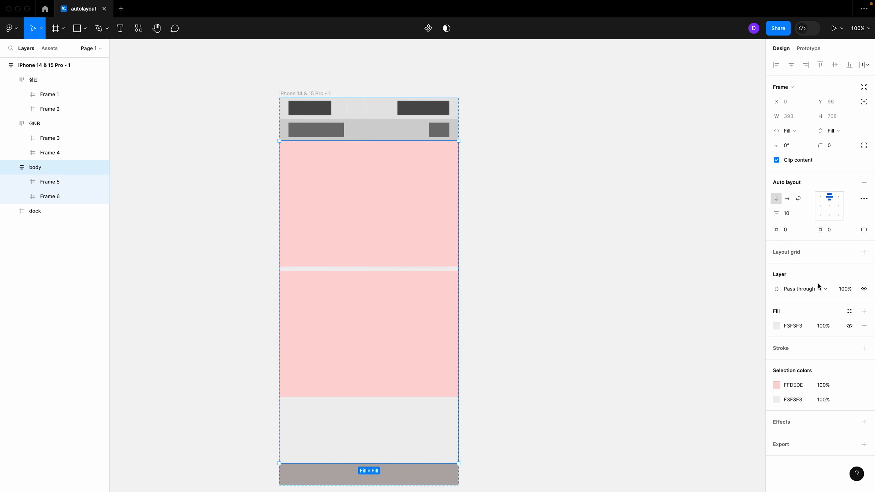
{"action": "left_click", "coordinate": [538, 312]}
- Try vertical gaps of 24 and 32 between the two pink frames in body
{"action": "left_click", "coordinate": [451, 418]}
{"action": "left_click", "coordinate": [777, 213]}
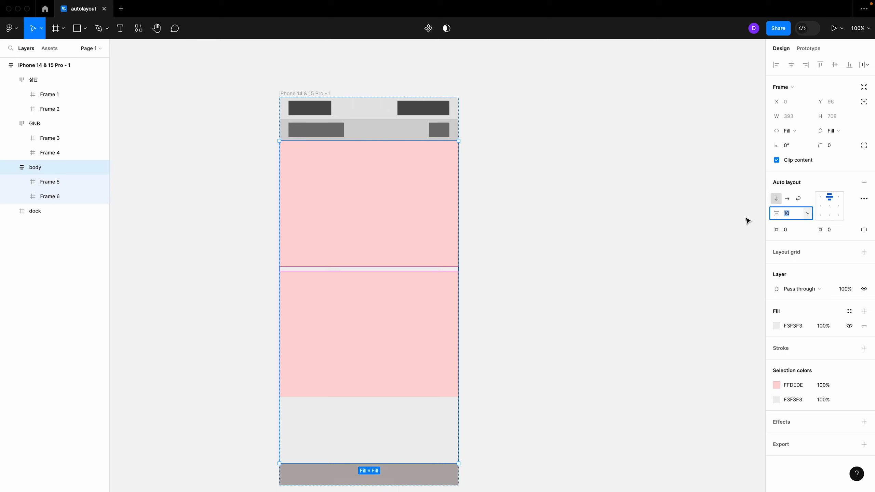
{"action": "type", "text": "24"}
{"action": "key", "text": "Return"}
{"action": "left_click", "coordinate": [561, 357]}
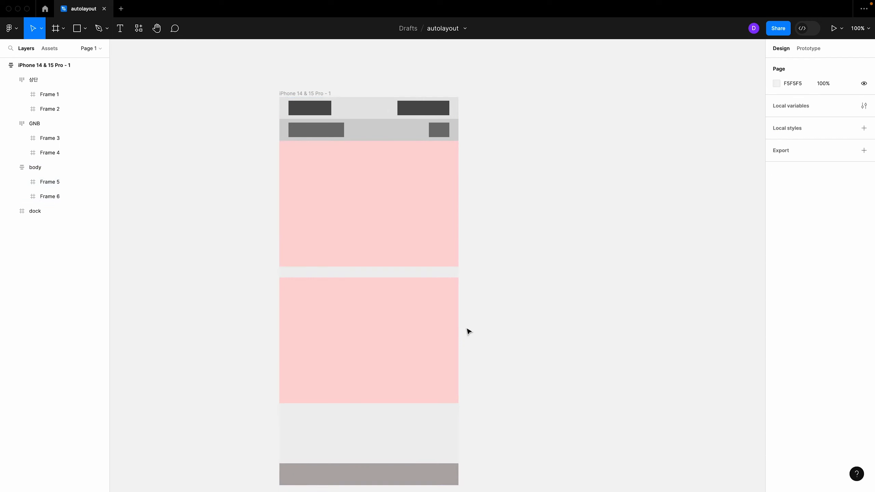
{"action": "left_click", "coordinate": [419, 422]}
{"action": "left_click", "coordinate": [780, 217]}
{"action": "type", "text": "32"}
{"action": "key", "text": "Return"}
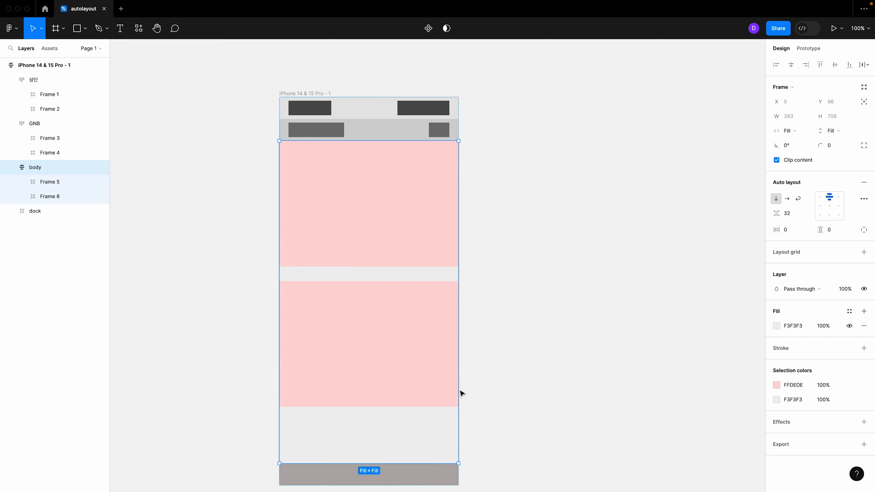
- Set the body frame's vertical gap between items to 36
{"action": "left_click", "coordinate": [798, 218]}
{"action": "type", "text": "36"}
{"action": "key", "text": "Return"}
{"action": "left_click", "coordinate": [567, 312]}
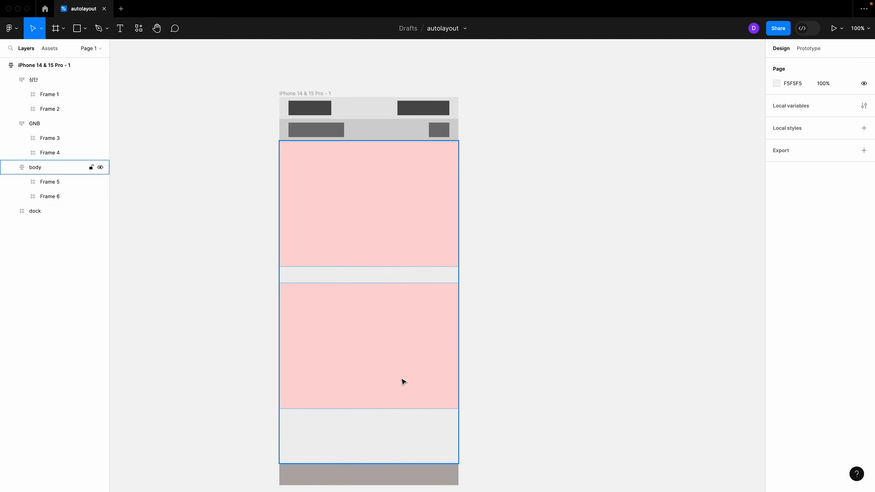
- Add auto layout to the lower pink frame in body and draw a frame about 366 × 82 inside it
{"action": "scroll", "coordinate": [455, 347], "scroll_direction": "down", "scroll_amount": 2}
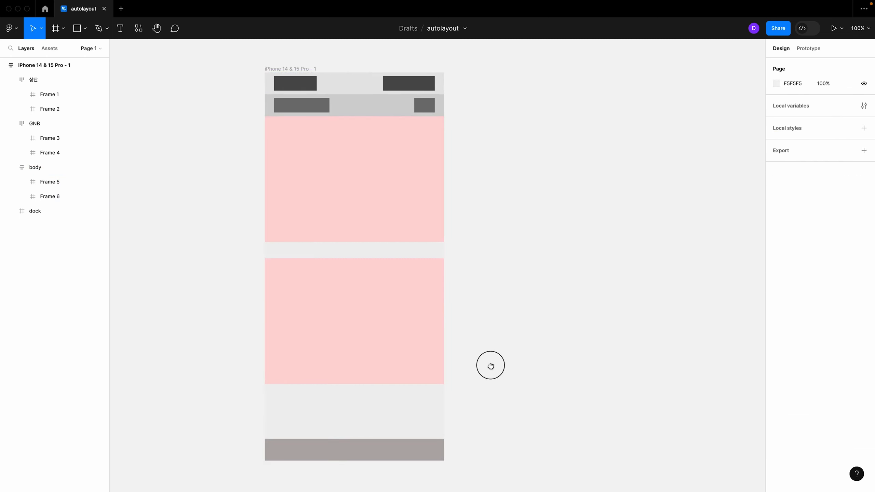
{"action": "left_click", "coordinate": [369, 291]}
{"action": "left_click", "coordinate": [369, 299]}
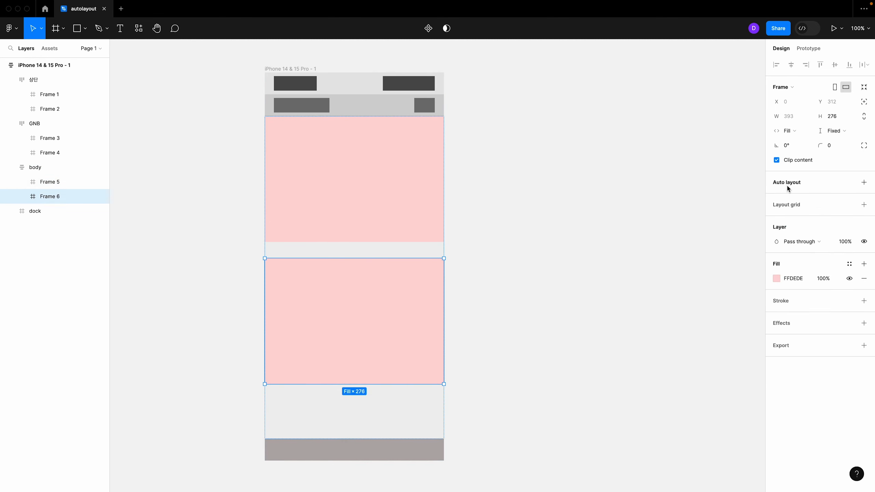
{"action": "key", "text": "shift+a"}
{"action": "key", "text": "f"}
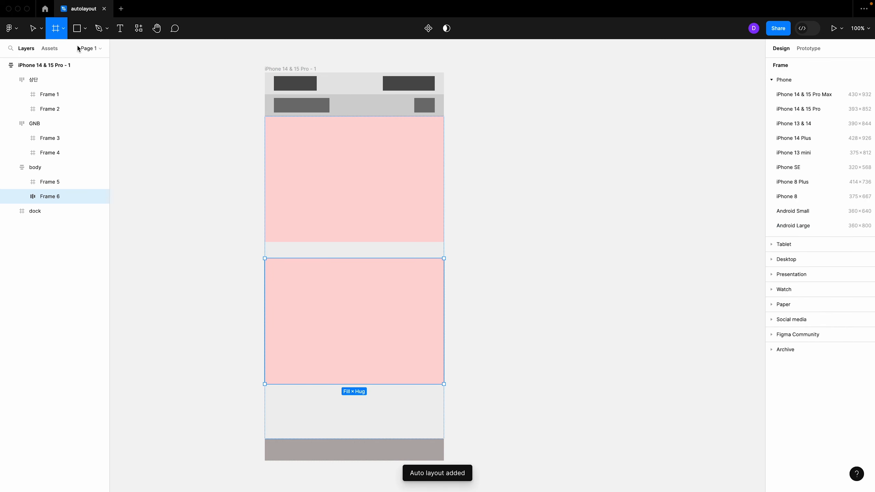
{"action": "left_click_drag", "start_coordinate": [297, 278], "coordinate": [457, 314]}
{"action": "left_click", "coordinate": [486, 313]}
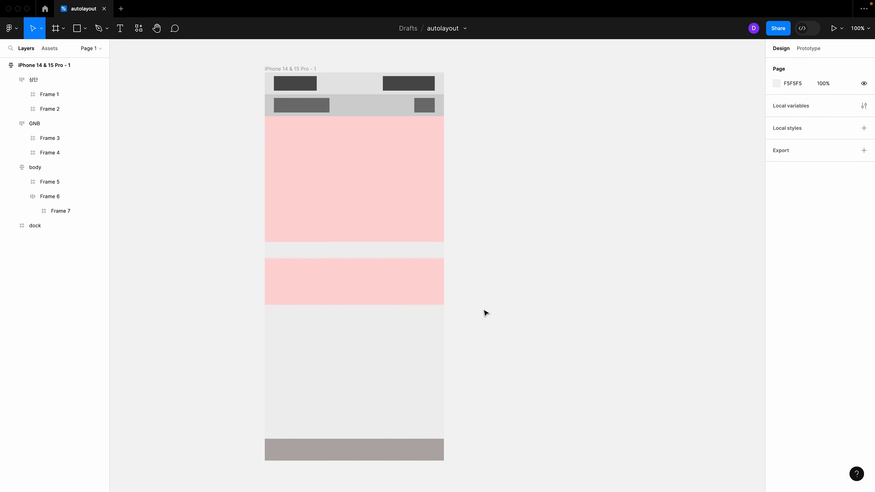
- Set the new inner frame's width to Fill container within the lower pink frame
{"action": "double_click", "coordinate": [412, 290]}
{"action": "double_click", "coordinate": [414, 295]}
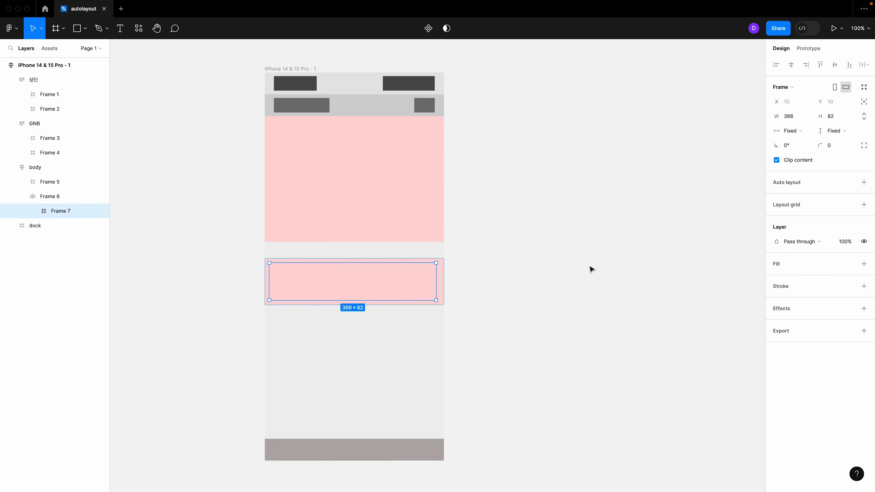
{"action": "left_click", "coordinate": [837, 130]}
{"action": "left_click", "coordinate": [791, 131]}
{"action": "left_click", "coordinate": [790, 131]}
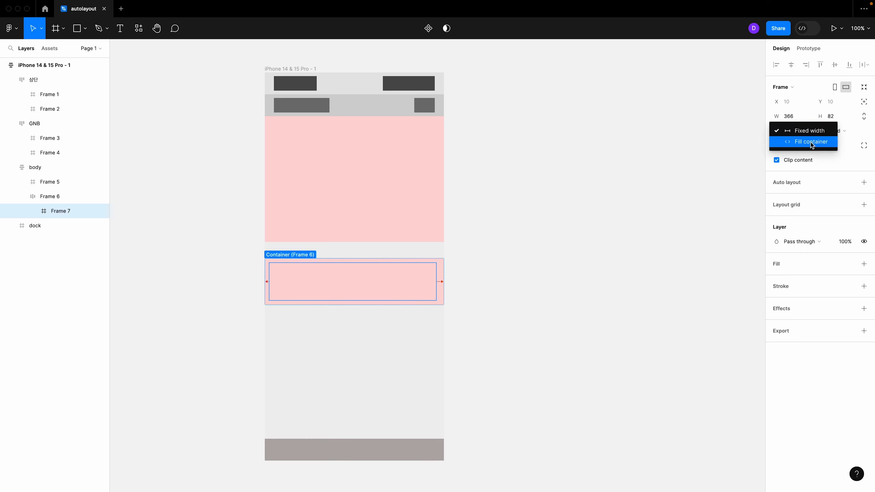
{"action": "left_click", "coordinate": [812, 142]}
{"action": "left_click", "coordinate": [505, 344]}
{"action": "left_click", "coordinate": [440, 265]}
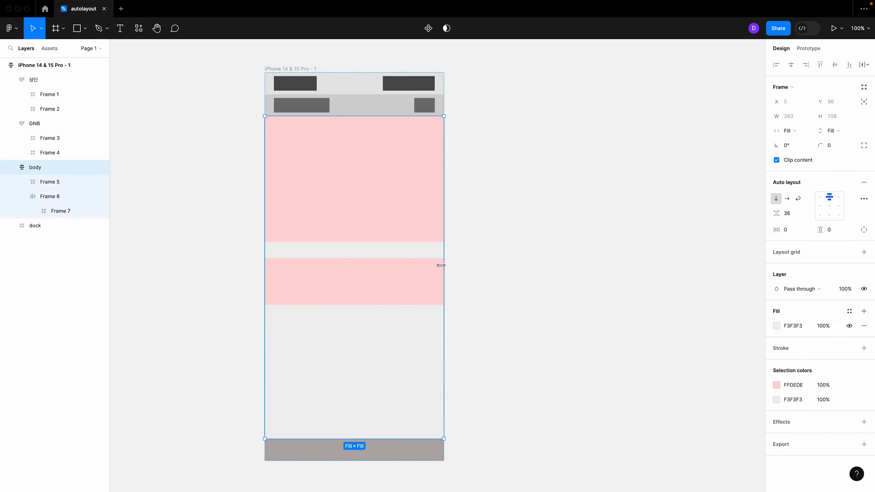
{"action": "left_click", "coordinate": [422, 298]}
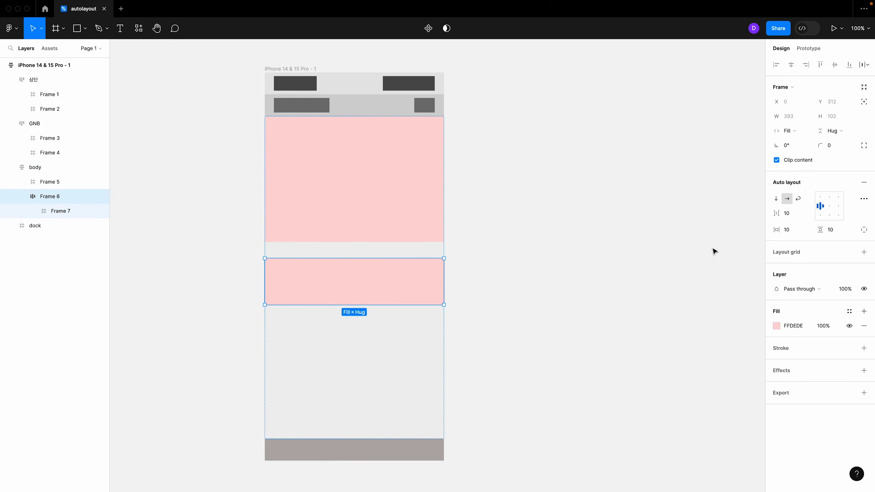
{"action": "left_click", "coordinate": [625, 235]}
- Give the inner frame a dark red fill, AC7575
{"action": "double_click", "coordinate": [377, 289]}
{"action": "left_click", "coordinate": [378, 286]}
{"action": "left_click", "coordinate": [377, 286]}
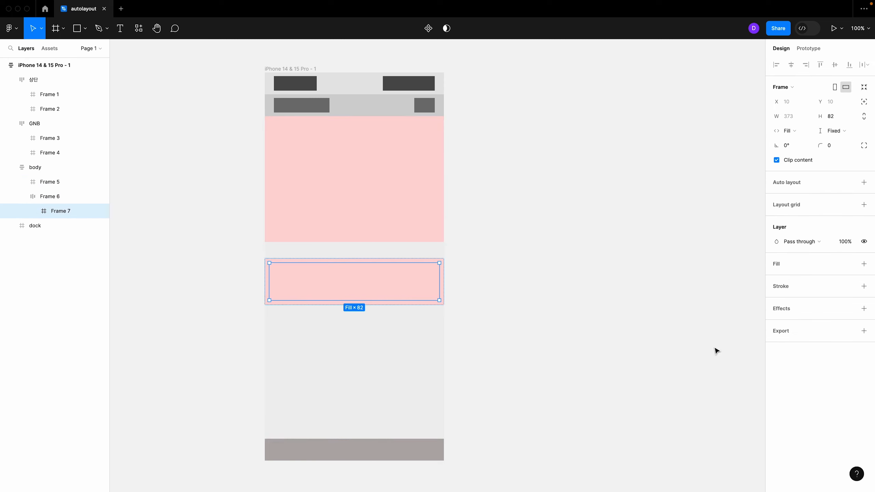
{"action": "left_click", "coordinate": [778, 267]}
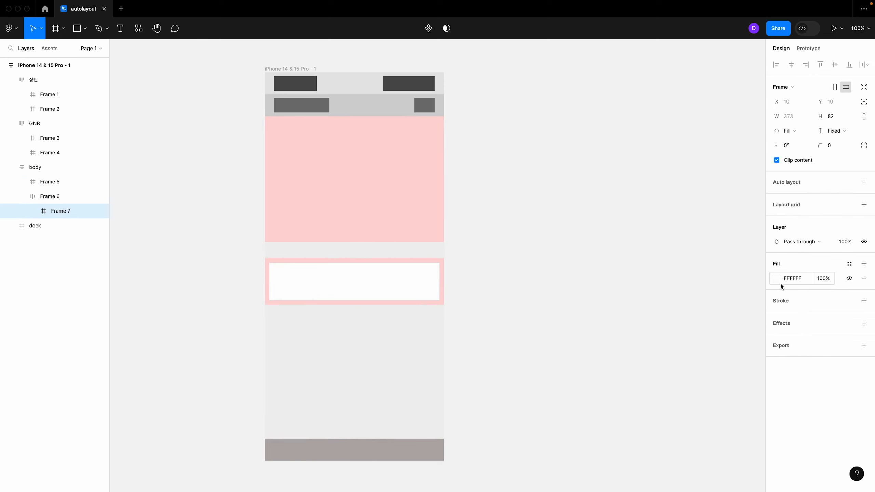
{"action": "left_click", "coordinate": [778, 279]}
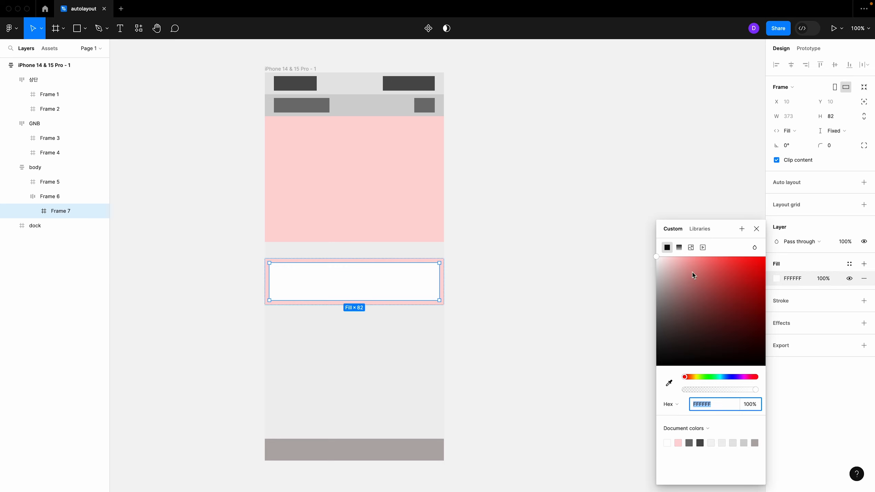
{"action": "left_click", "coordinate": [692, 291]}
{"action": "left_click", "coordinate": [690, 293]}
{"action": "left_click", "coordinate": [473, 327]}
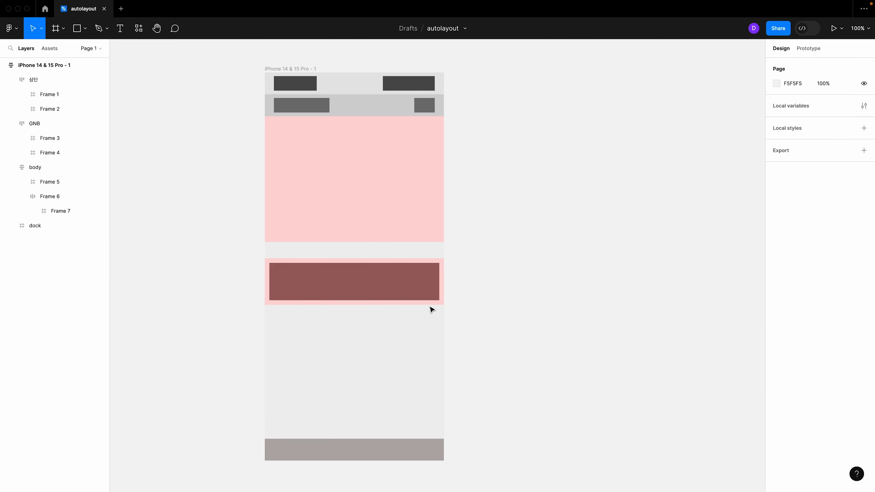
- Try duplicating the dark red inner frame, and undo the duplication
{"action": "left_click", "coordinate": [401, 293]}
{"action": "left_click", "coordinate": [400, 290]}
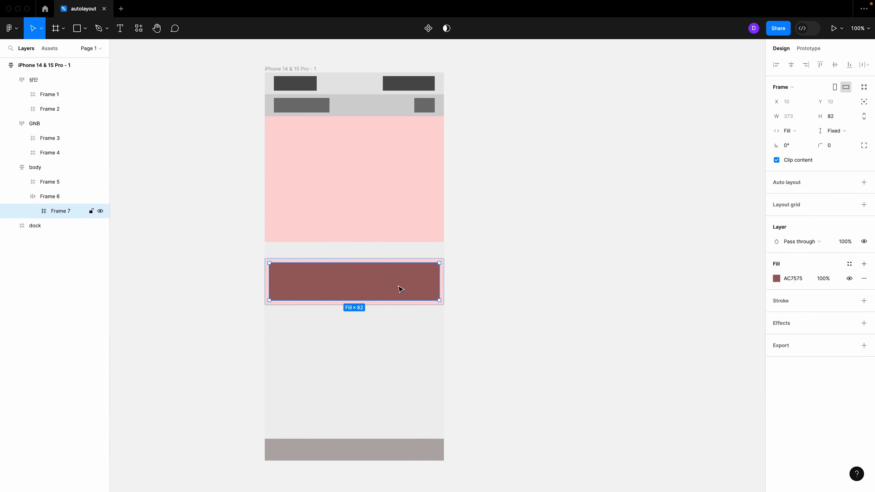
{"action": "key", "text": "ctrl+d"}
{"action": "key", "text": "ctrl+z"}
- Change the lower pink frame's auto layout direction to vertical
{"action": "left_click", "coordinate": [455, 275]}
{"action": "left_click", "coordinate": [442, 263]}
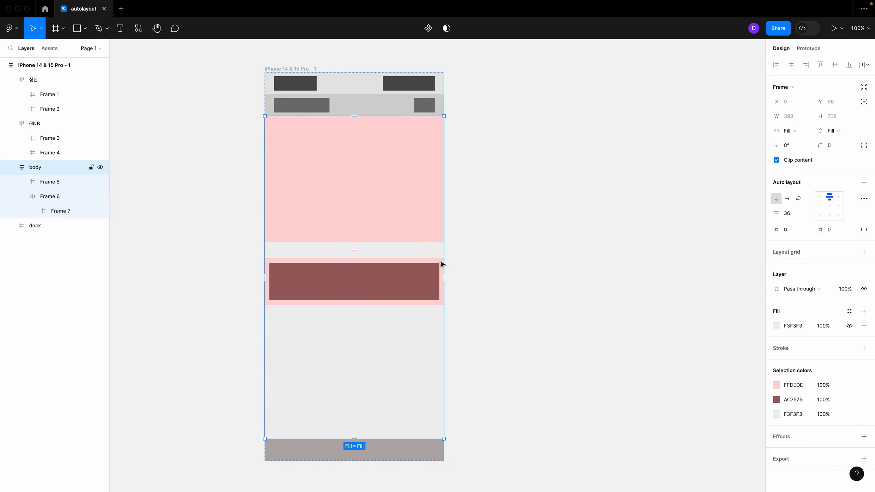
{"action": "left_click", "coordinate": [420, 268]}
{"action": "left_click", "coordinate": [776, 199]}
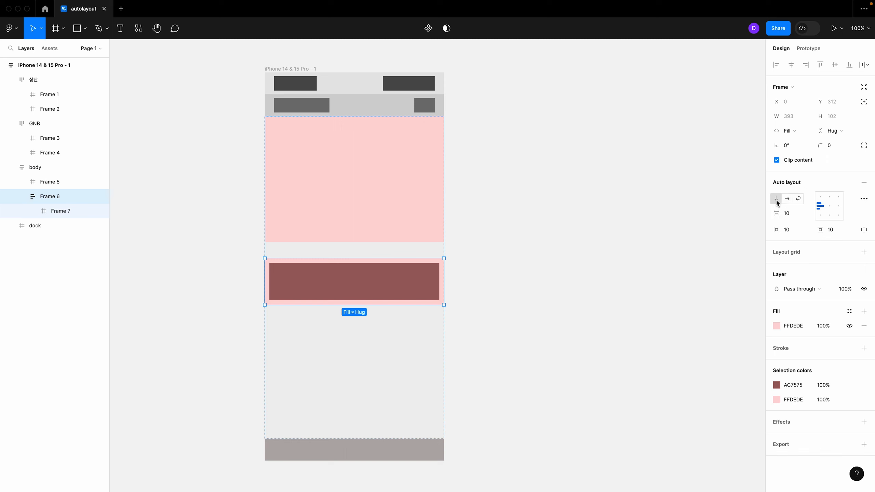
{"action": "left_click", "coordinate": [577, 315]}
- Duplicate the dark red frame so that two copies stack vertically inside the lower pink frame
{"action": "left_click", "coordinate": [399, 282]}
{"action": "left_click", "coordinate": [400, 282]}
{"action": "left_click", "coordinate": [400, 282]}
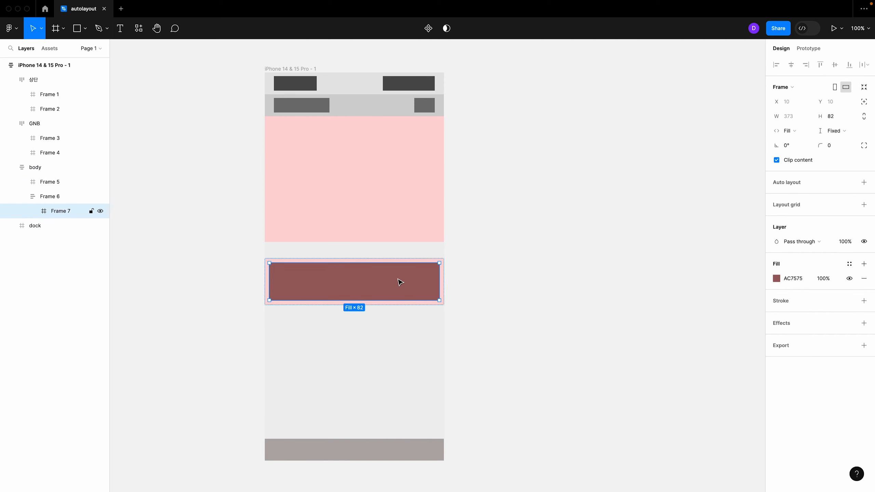
{"action": "key", "text": "ctrl+d"}
{"action": "left_click", "coordinate": [554, 323]}
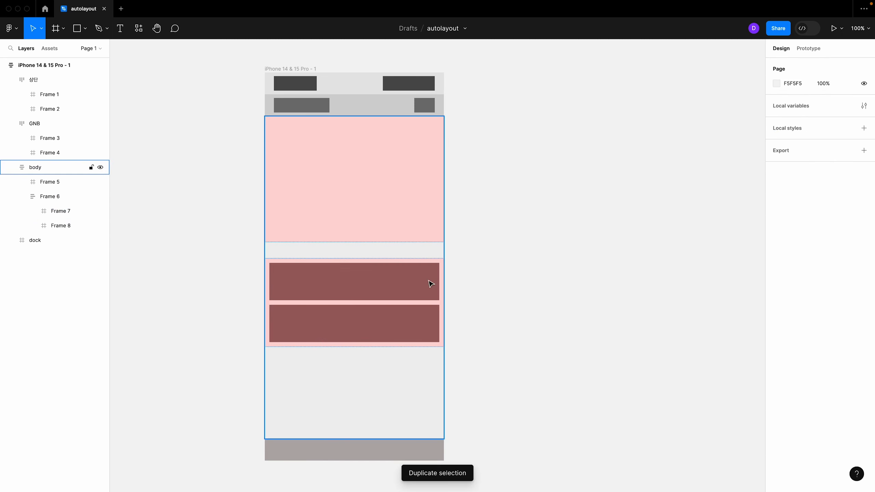
- Review the lower pink frame's height sizing options and choose Hug contents
{"action": "left_click", "coordinate": [424, 261]}
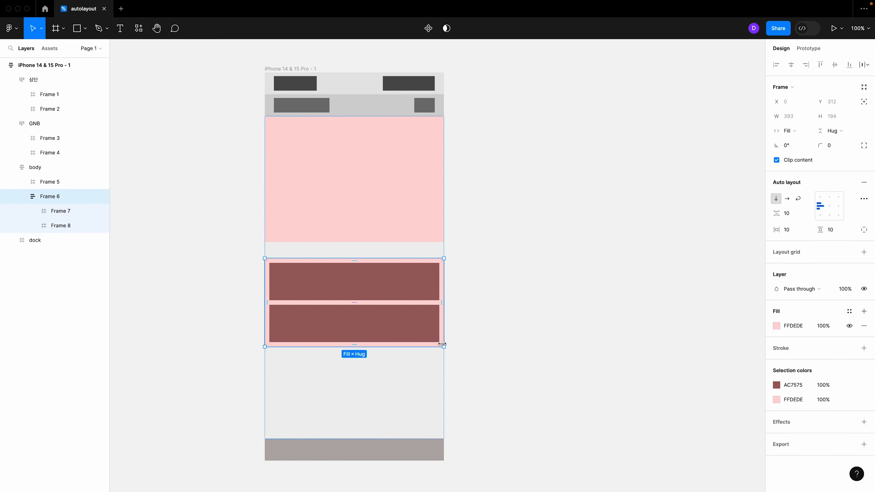
{"action": "left_click", "coordinate": [837, 131]}
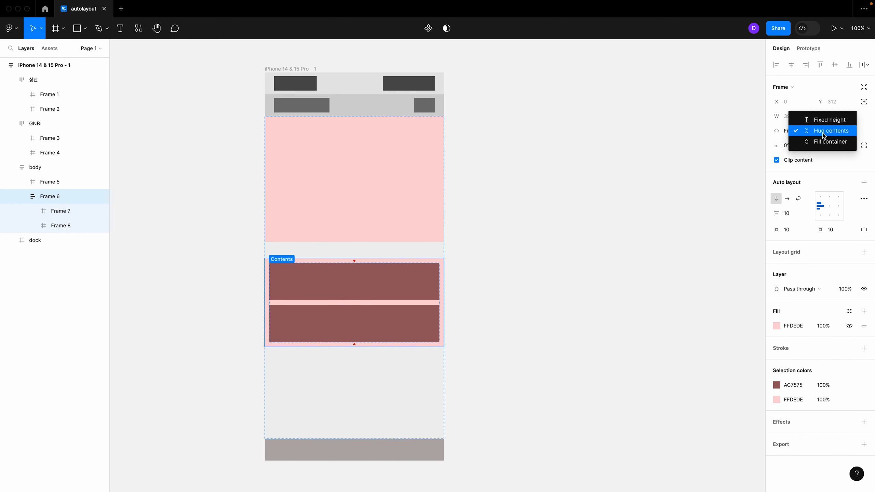
{"action": "left_click", "coordinate": [830, 134]}
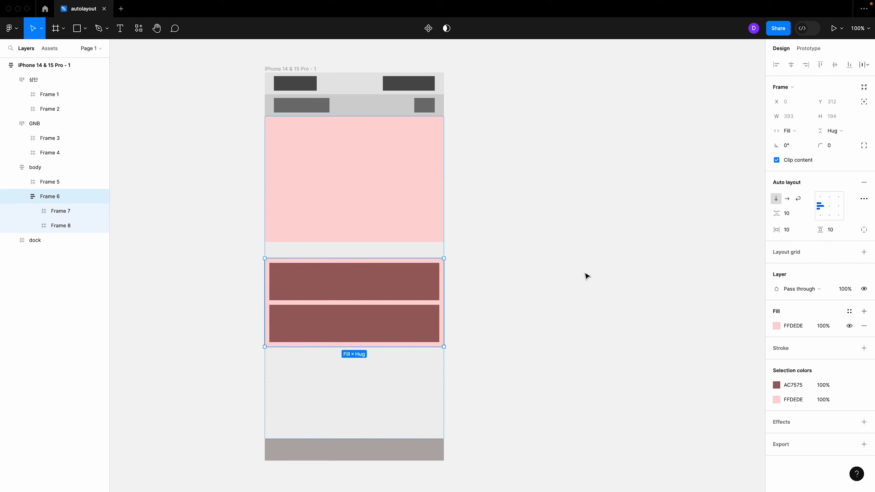
{"action": "left_click", "coordinate": [504, 319]}
- Duplicate the second dark red frame to add a third one to the stack in the lower pink frame
{"action": "left_click", "coordinate": [385, 282]}
{"action": "left_click", "coordinate": [347, 284]}
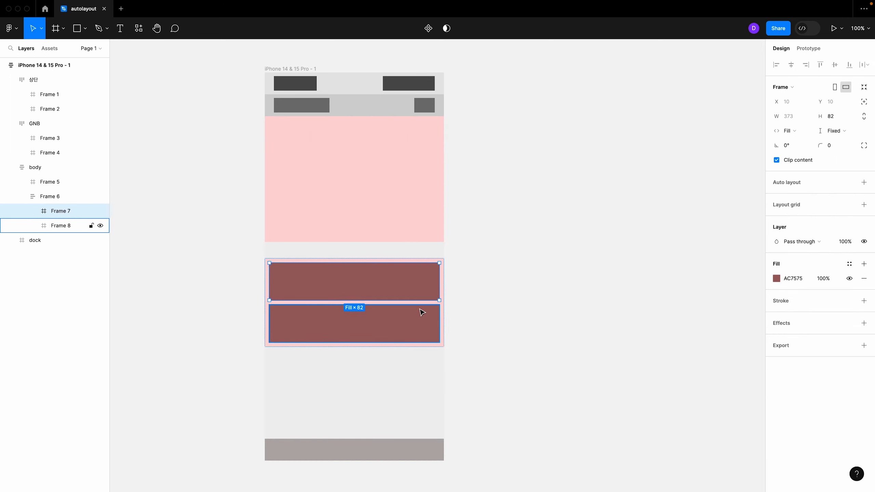
{"action": "left_click", "coordinate": [417, 321]}
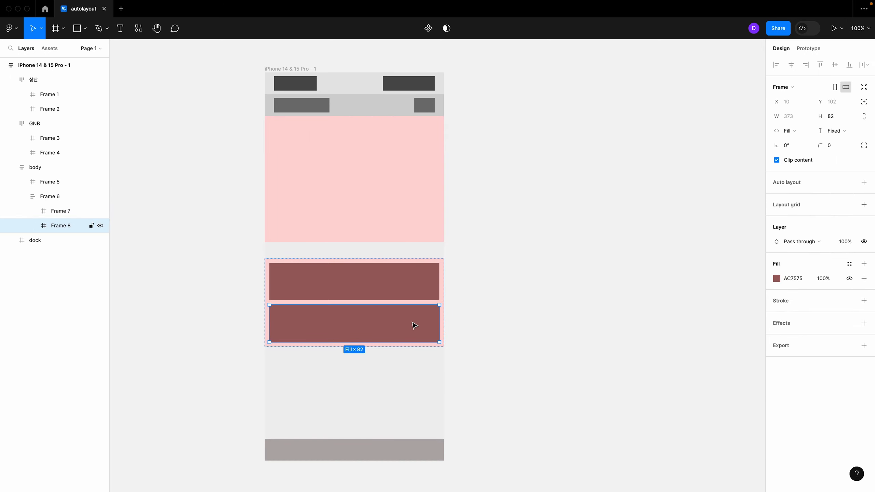
{"action": "key", "text": "super+d"}
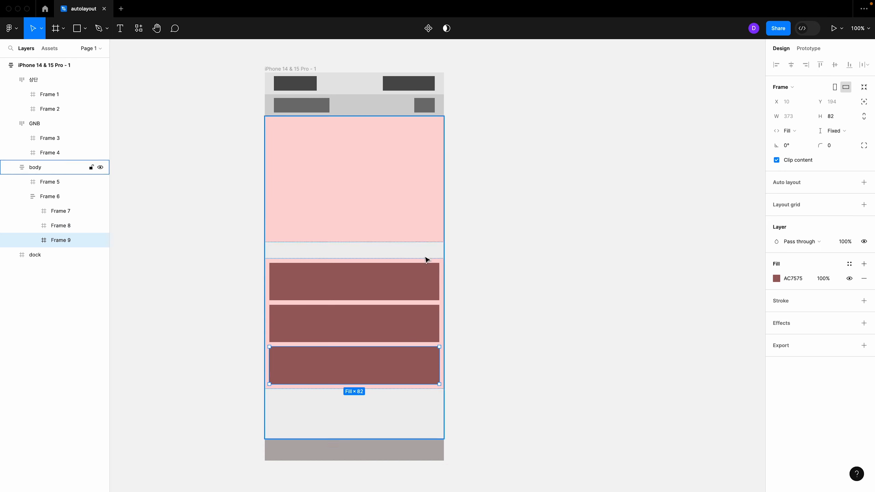
{"action": "left_click", "coordinate": [566, 308]}
- Duplicate the pink frame holding the three dark red frames so that its copy sits below it inside body
{"action": "left_click", "coordinate": [442, 259]}
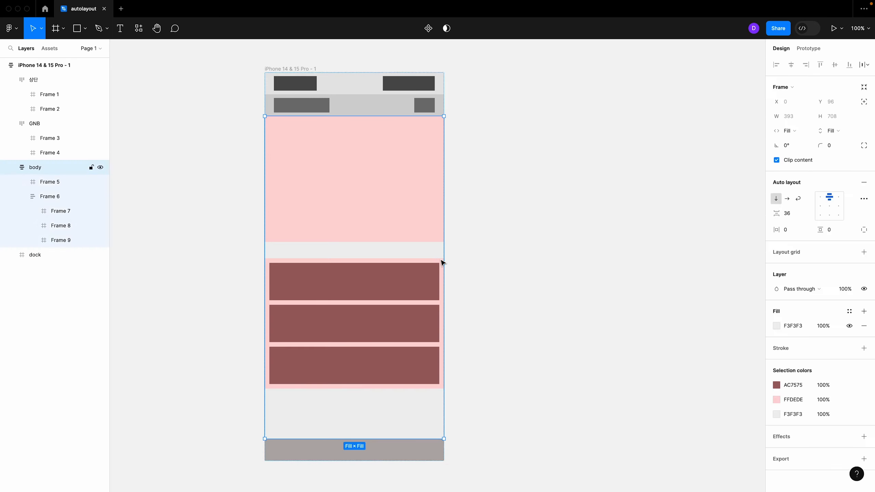
{"action": "left_click", "coordinate": [440, 259]}
{"action": "key", "text": "super+d"}
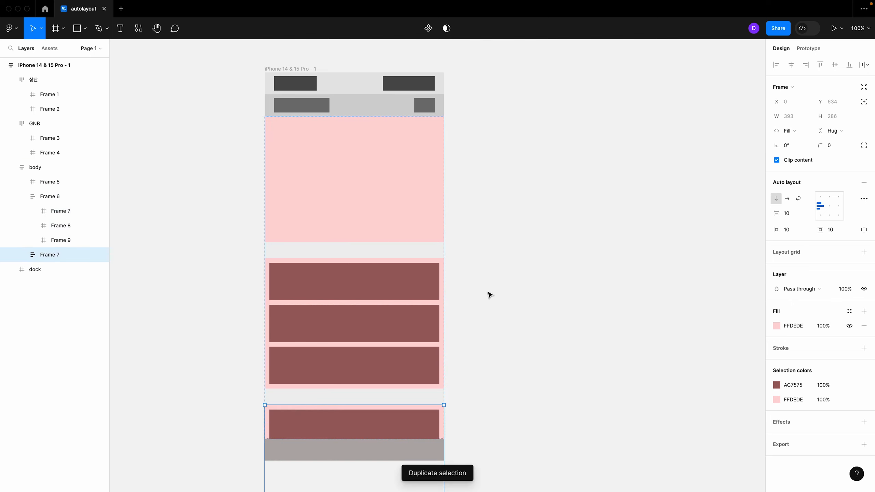
{"action": "scroll", "coordinate": [445, 399], "scroll_direction": "down", "scroll_amount": 5}
{"action": "scroll", "coordinate": [445, 396], "scroll_direction": "up", "scroll_amount": 1}
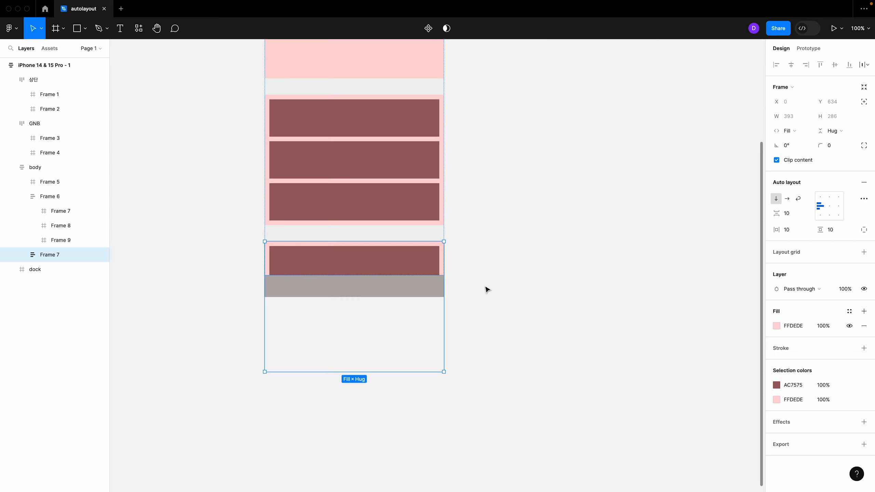
{"action": "scroll", "coordinate": [525, 329], "scroll_direction": "up", "scroll_amount": 1}
{"action": "scroll", "coordinate": [524, 328], "scroll_direction": "up", "scroll_amount": 5}
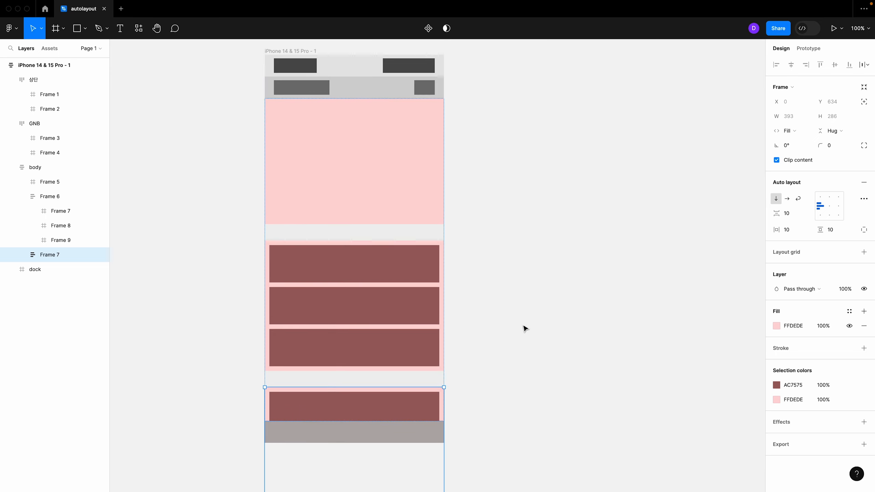
{"action": "scroll", "coordinate": [524, 328], "scroll_direction": "down", "scroll_amount": 1}
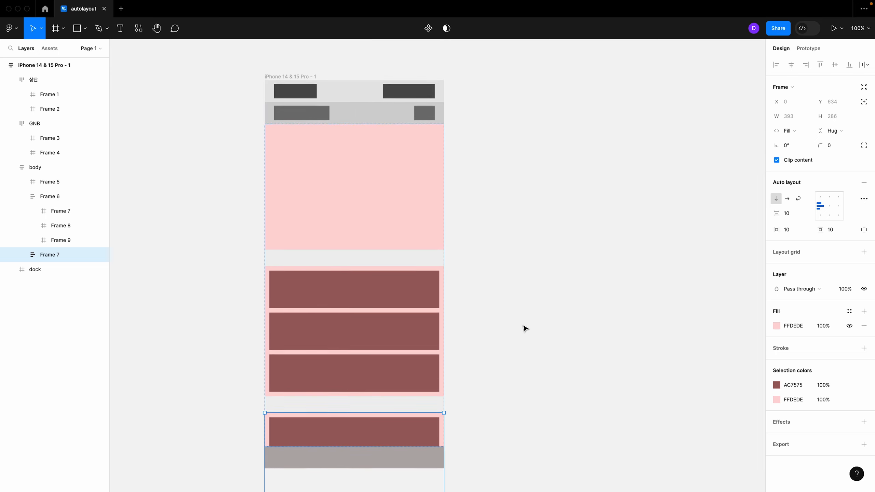
{"action": "left_click", "coordinate": [570, 290]}
- Set the body frame's height to Hug contents
{"action": "left_click", "coordinate": [441, 256]}
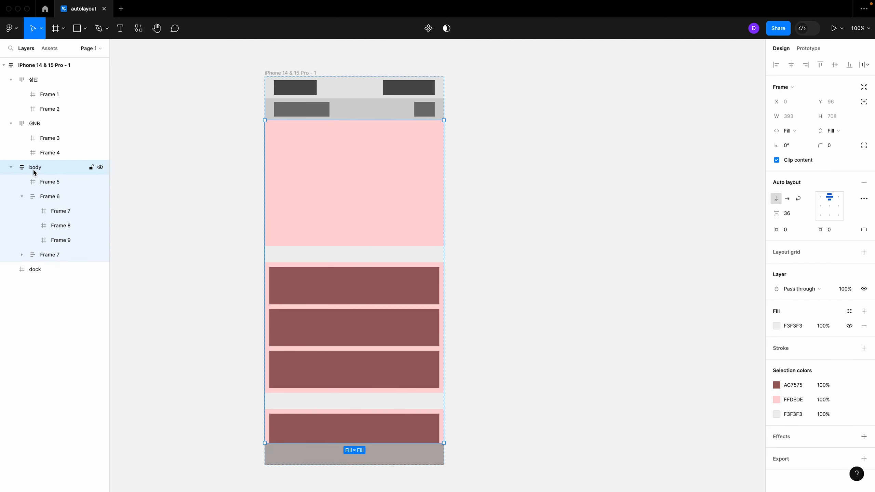
{"action": "left_click", "coordinate": [837, 131]}
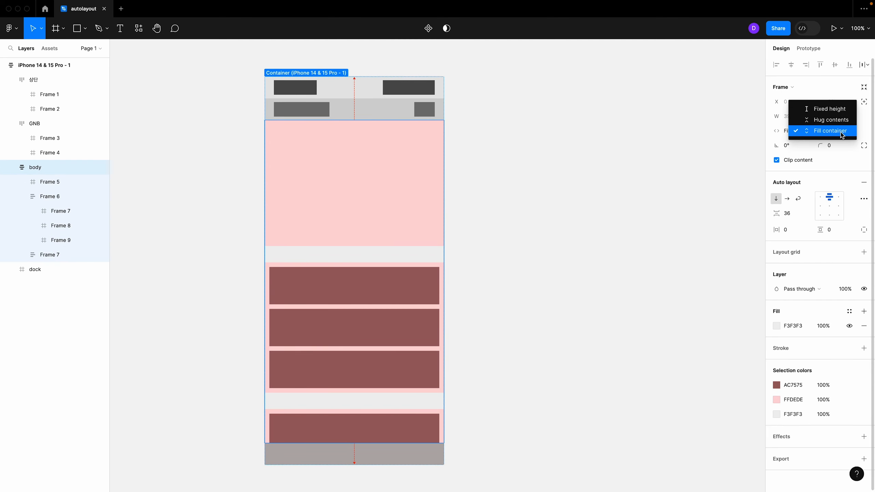
{"action": "left_click", "coordinate": [834, 121]}
{"action": "left_click", "coordinate": [603, 298]}
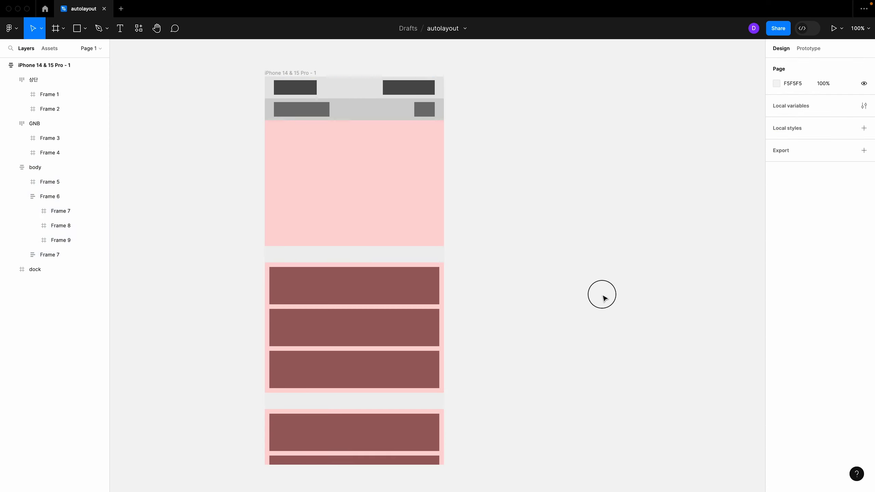
{"action": "scroll", "coordinate": [528, 332], "scroll_direction": "down", "scroll_amount": 5}
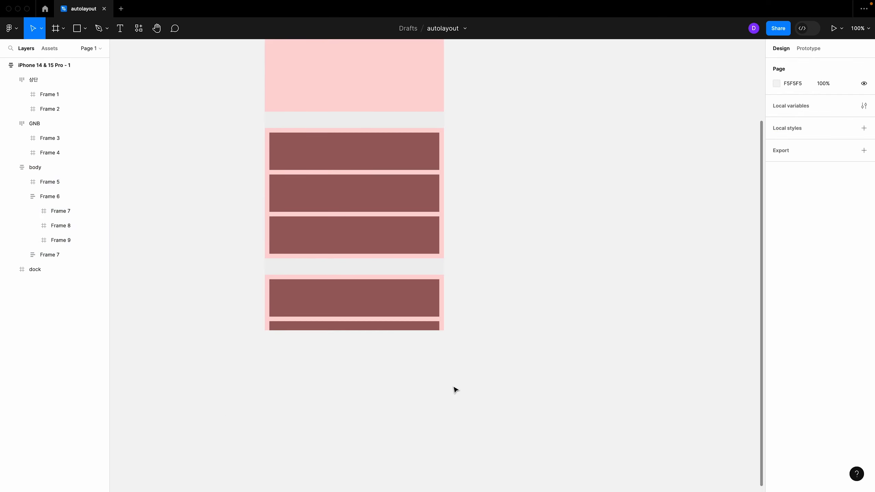
- Set the iPhone 14 & 15 Pro screen frame's height to Hug contents
{"action": "scroll", "coordinate": [494, 337], "scroll_direction": "up", "scroll_amount": 7}
{"action": "left_click", "coordinate": [291, 131]}
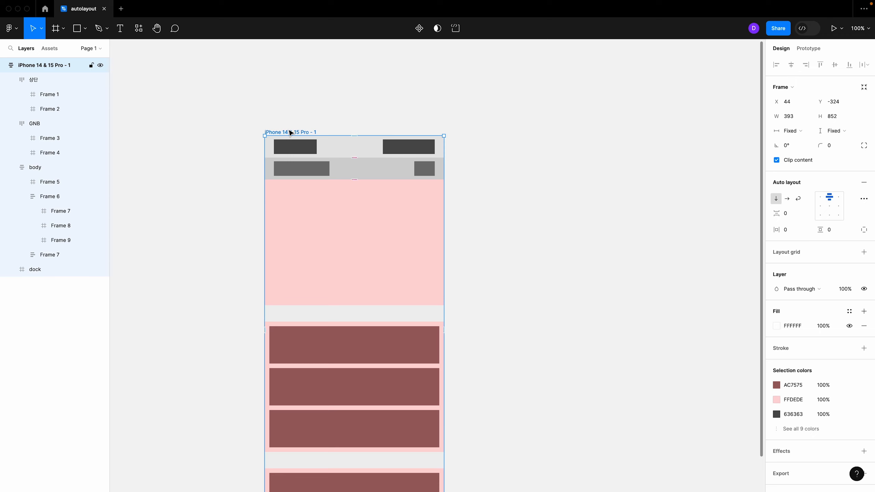
{"action": "left_click", "coordinate": [833, 131]}
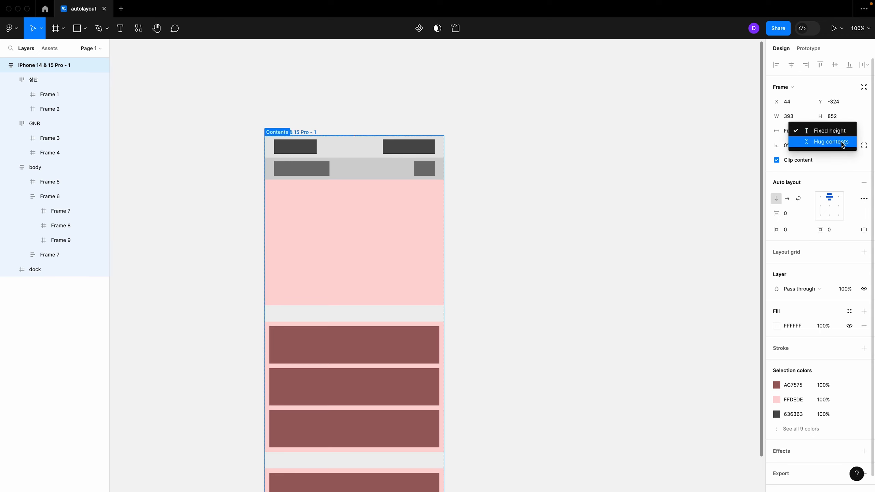
{"action": "left_click", "coordinate": [832, 142]}
{"action": "left_click", "coordinate": [553, 342]}
{"action": "scroll", "coordinate": [502, 332], "scroll_direction": "down", "scroll_amount": 9}
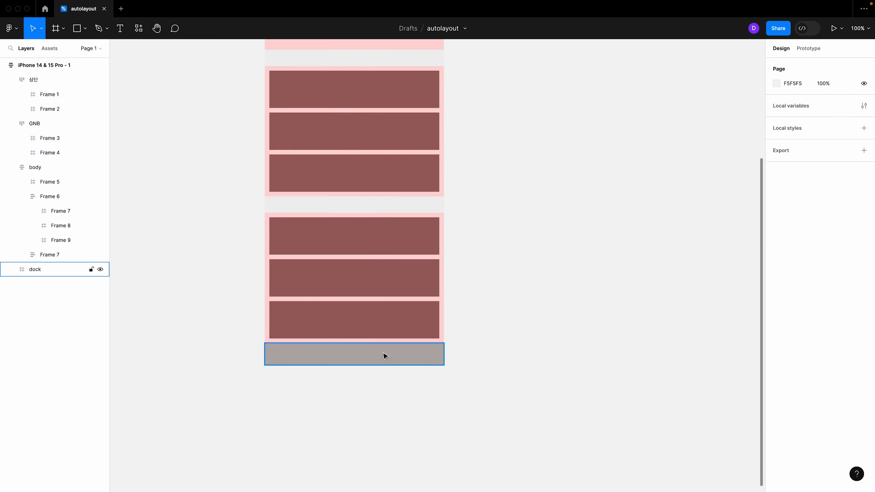
- Look over the full iPhone 14 & 15 Pro screen, from the top bars through the body sections to the dock
{"action": "scroll", "coordinate": [513, 352], "scroll_direction": "down", "scroll_amount": 3}
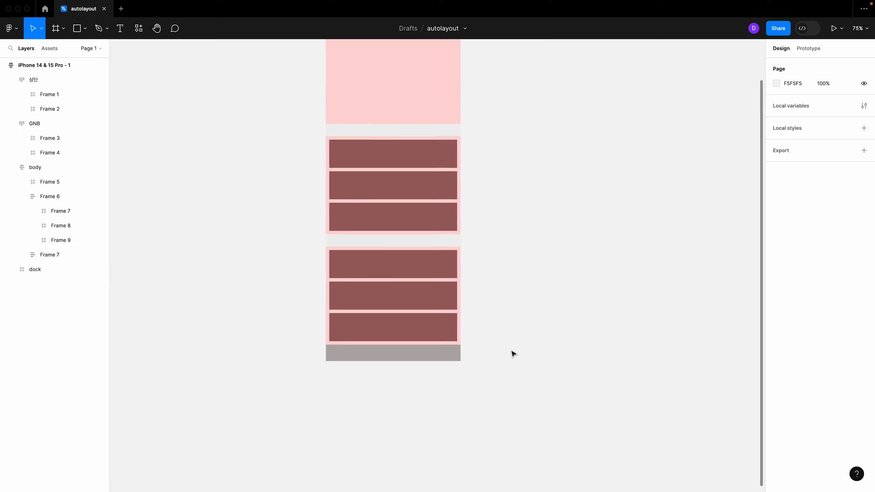
{"action": "scroll", "coordinate": [537, 283], "scroll_direction": "up", "scroll_amount": 3}
{"action": "left_click_drag", "start_coordinate": [537, 283], "coordinate": [530, 319]}
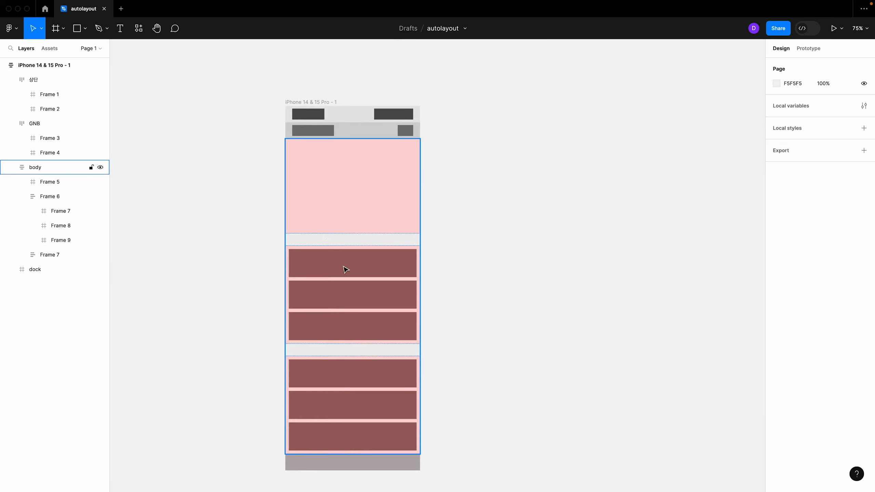
{"action": "left_click", "coordinate": [312, 247]}
{"action": "left_click", "coordinate": [530, 285]}
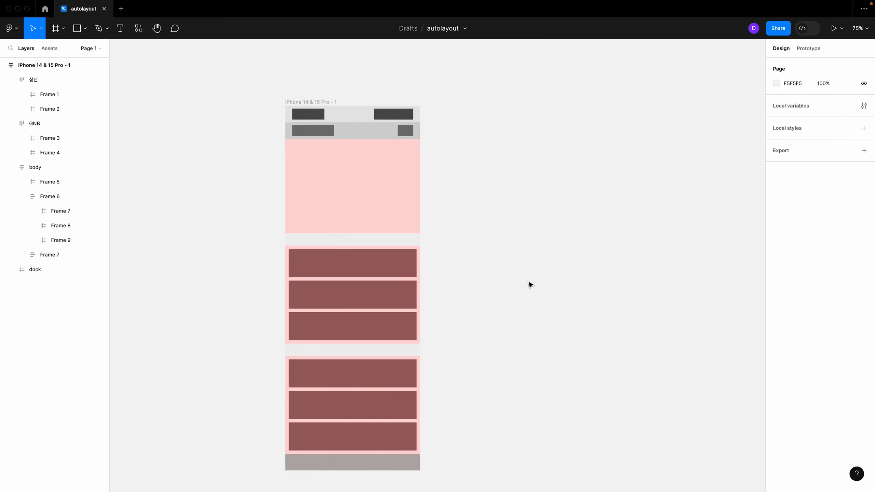
{"action": "double_click", "coordinate": [397, 220]}
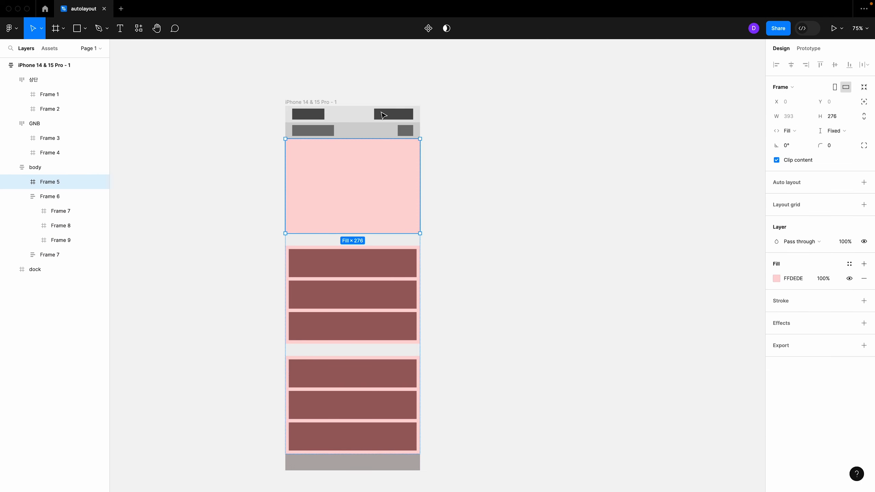
{"action": "left_click", "coordinate": [492, 319]}
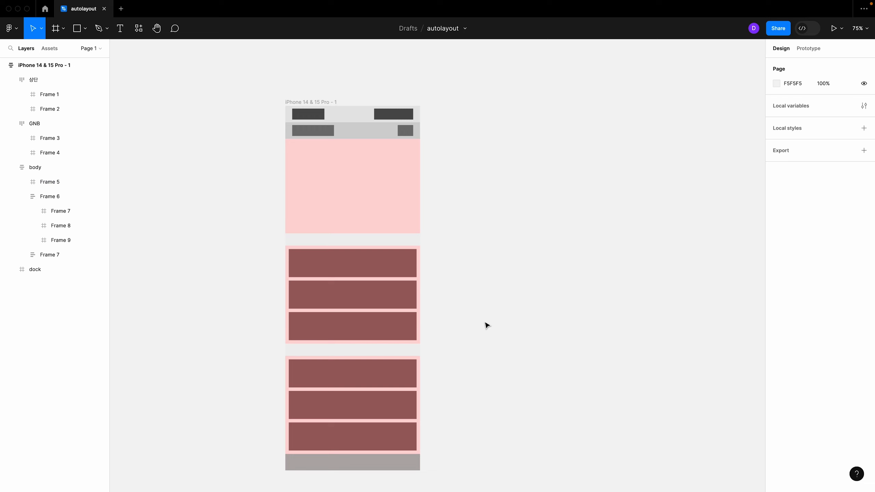
- Draw a small frame about 27 × 25 near the start of the dock and fill it with light grey F0ECEC
{"action": "scroll", "coordinate": [477, 405], "scroll_direction": "down", "scroll_amount": 3}
{"action": "left_click", "coordinate": [369, 374]}
{"action": "scroll", "coordinate": [368, 377], "scroll_direction": "up", "scroll_amount": 5}
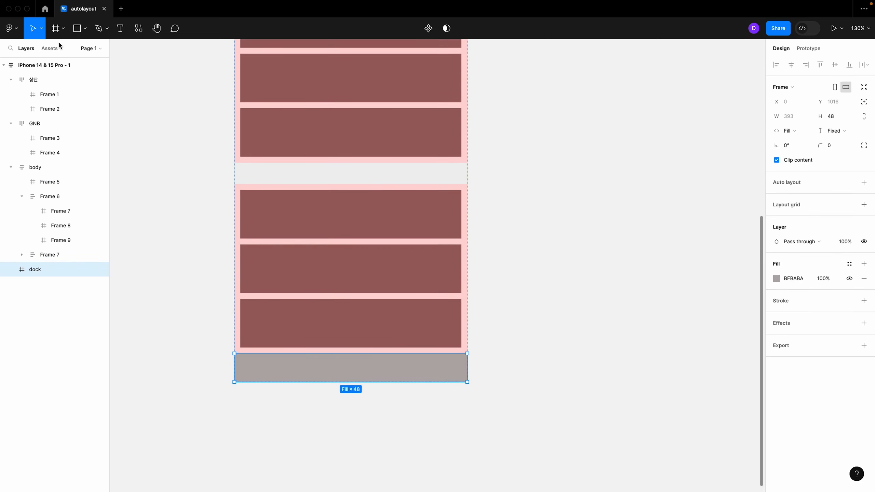
{"action": "key", "text": "f"}
{"action": "left_click_drag", "start_coordinate": [251, 360], "coordinate": [268, 375]}
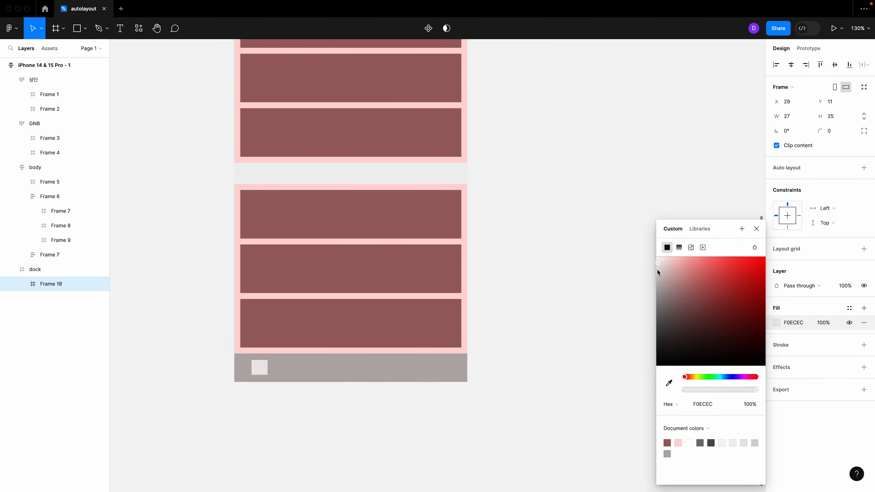
{"action": "left_click", "coordinate": [494, 413]}
- Add auto layout to the dock frame that contains the small light square
{"action": "left_click", "coordinate": [359, 375]}
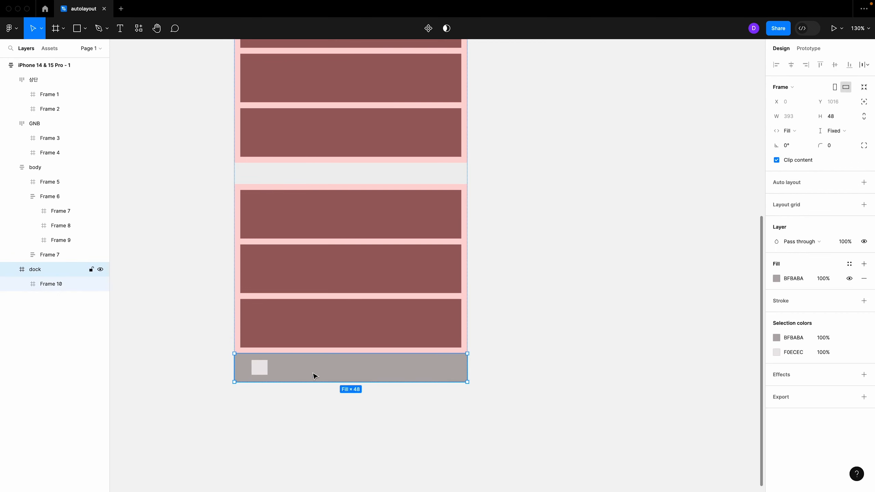
{"action": "left_click", "coordinate": [260, 367]}
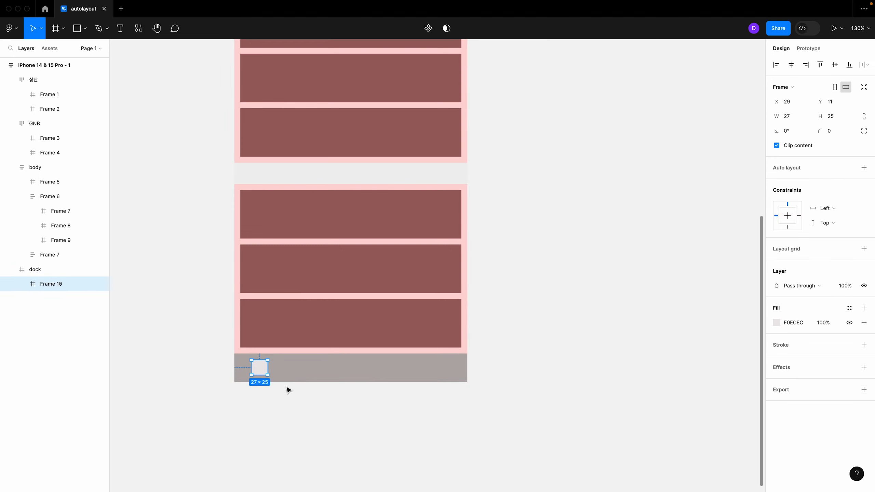
{"action": "left_click", "coordinate": [299, 378]}
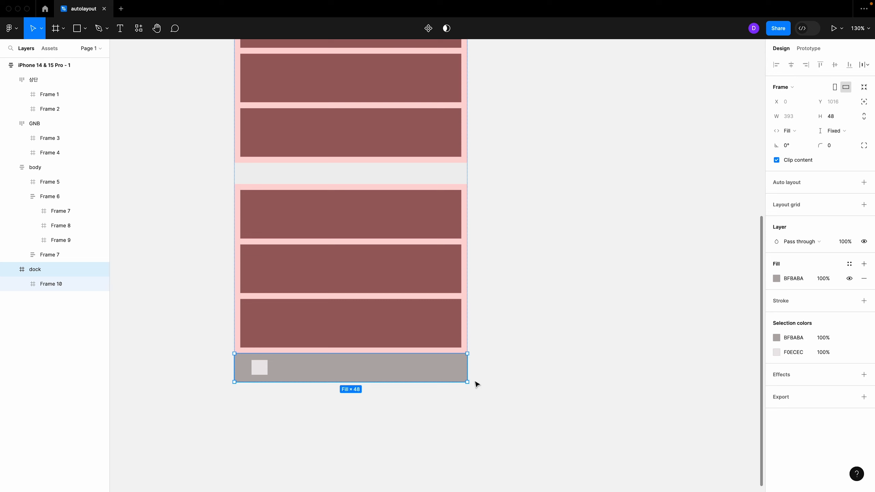
{"action": "left_click", "coordinate": [792, 184]}
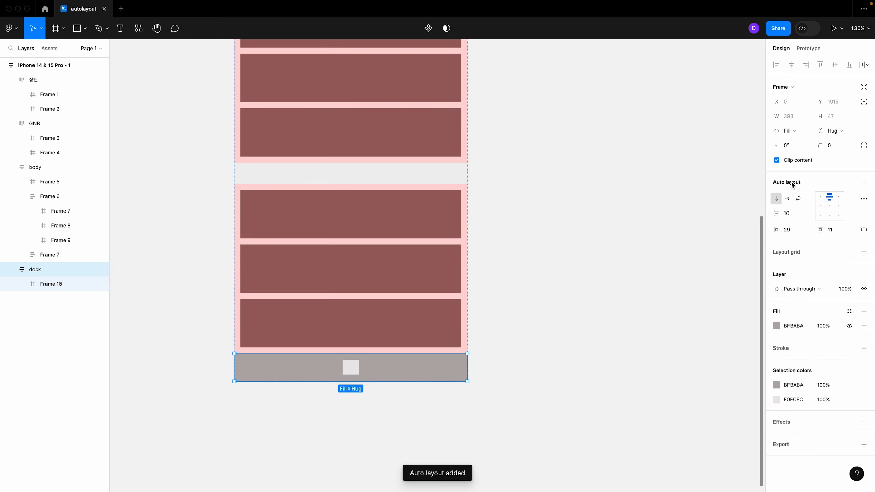
- Set the dock's auto layout padding to 20 horizontally and 8 vertically
{"action": "left_click", "coordinate": [797, 230]}
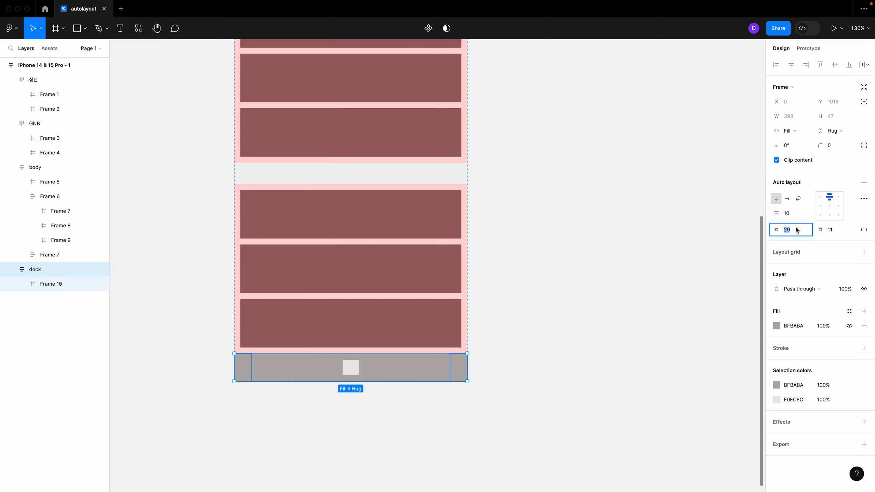
{"action": "type", "text": "12"}
{"action": "key", "text": "BackSpace"}
{"action": "key", "text": "BackSpace"}
{"action": "type", "text": "20"}
{"action": "left_click", "coordinate": [834, 236]}
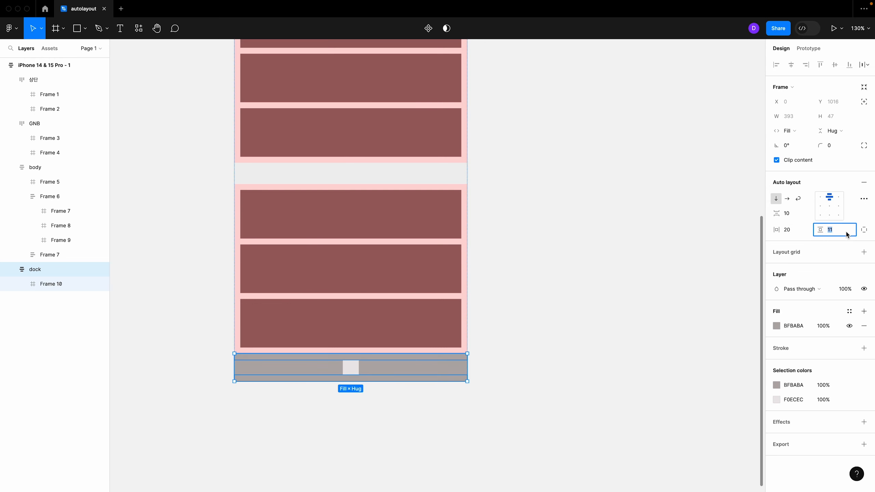
{"action": "type", "text": "10"}
{"action": "key", "text": "Return"}
{"action": "left_click", "coordinate": [555, 371]}
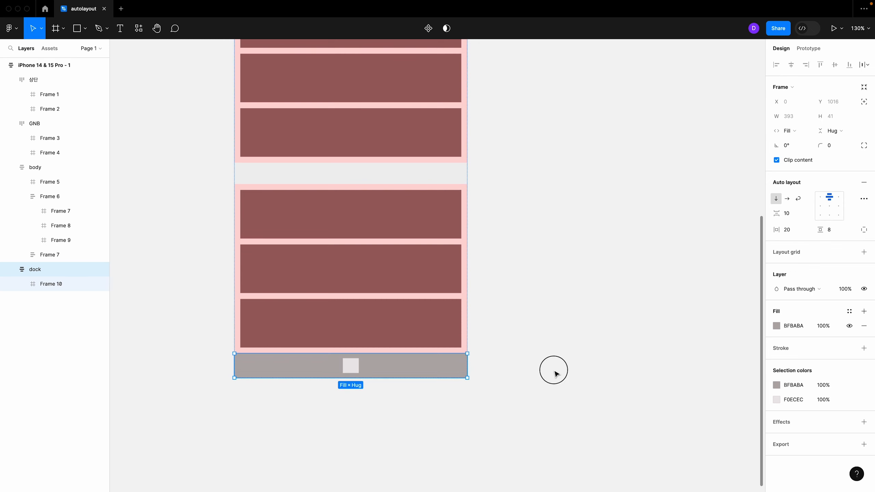
- Switch the dock to a fixed height of 48
{"action": "left_click", "coordinate": [427, 371]}
{"action": "left_click", "coordinate": [839, 131]}
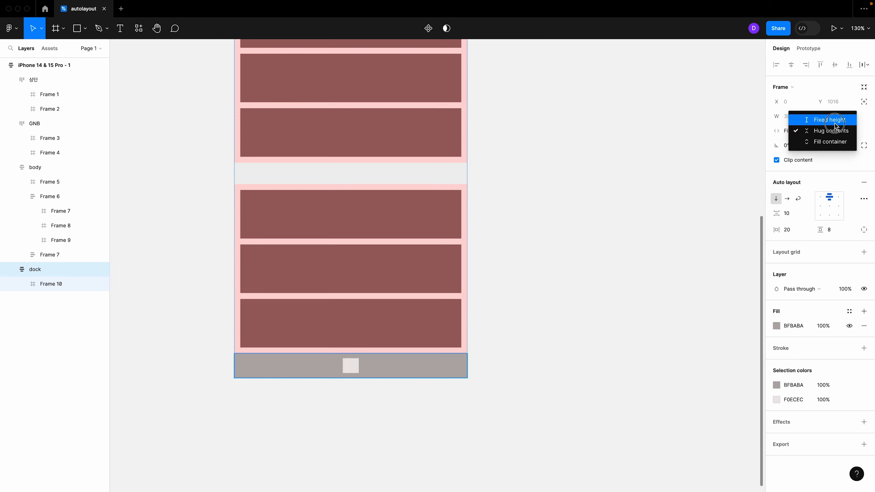
{"action": "left_click", "coordinate": [835, 121]}
{"action": "left_click", "coordinate": [829, 116]}
{"action": "type", "text": "48"}
{"action": "key", "text": "Return"}
{"action": "left_click", "coordinate": [580, 268]}
- Set the height of the small light frame inside the dock to Fill container
{"action": "left_click", "coordinate": [344, 370]}
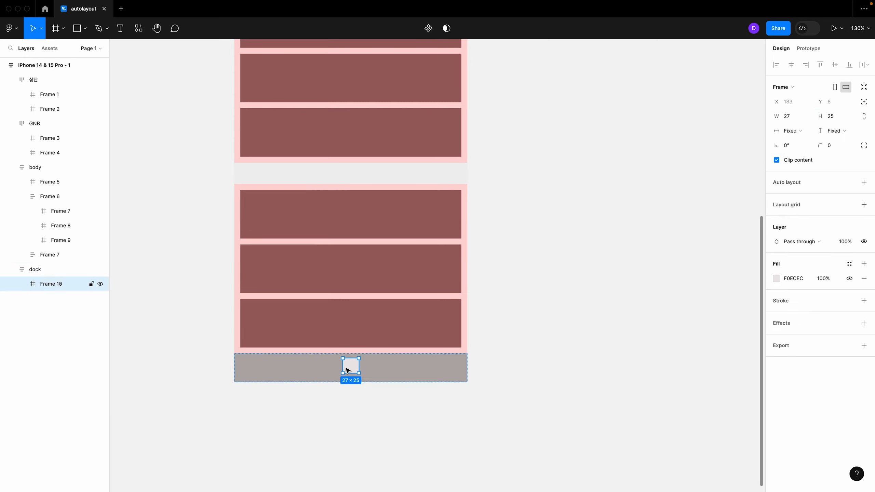
{"action": "left_click", "coordinate": [836, 130]}
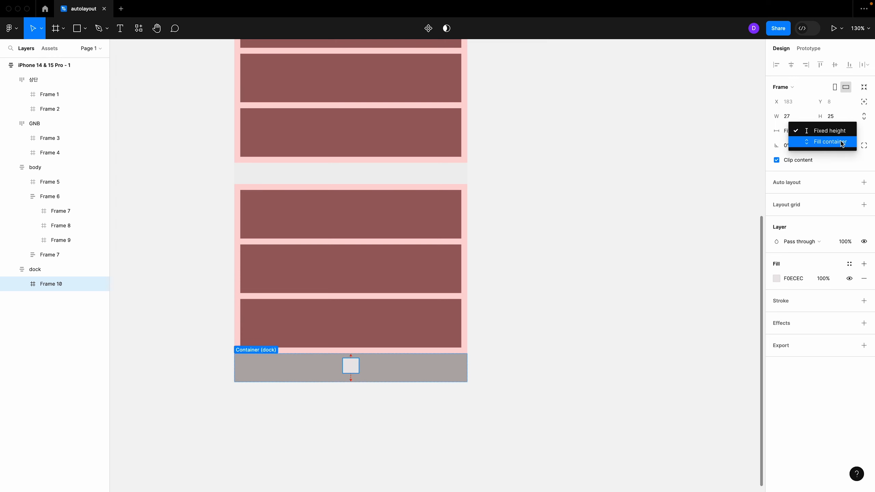
{"action": "left_click", "coordinate": [827, 141]}
{"action": "left_click", "coordinate": [590, 391]}
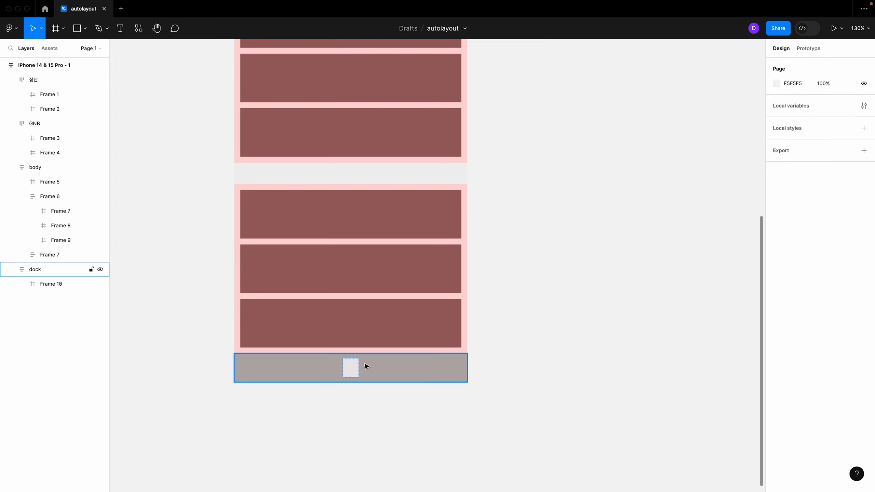
- Give the small light frame in the dock a fixed size of 24 × 24
{"action": "double_click", "coordinate": [348, 370]}
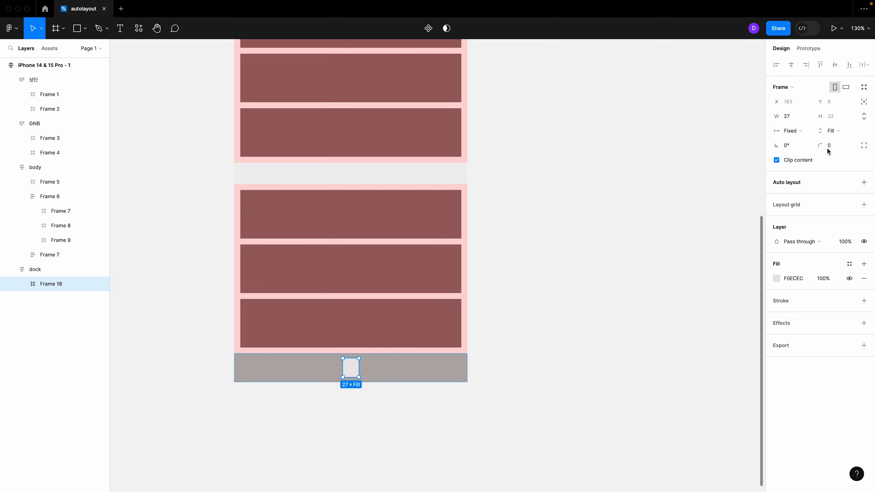
{"action": "left_click", "coordinate": [842, 131]}
{"action": "left_click", "coordinate": [837, 124]}
{"action": "left_click", "coordinate": [793, 120]}
{"action": "left_click", "coordinate": [835, 117]}
{"action": "type", "text": "24"}
{"action": "key", "text": "Return"}
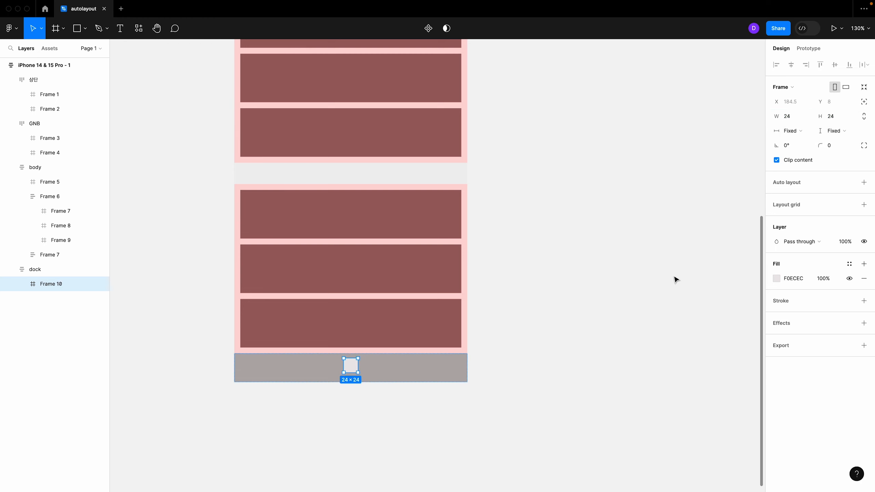
- Align the dock's content to the centre both horizontally and vertically
{"action": "left_click", "coordinate": [393, 416]}
{"action": "left_click", "coordinate": [373, 374]}
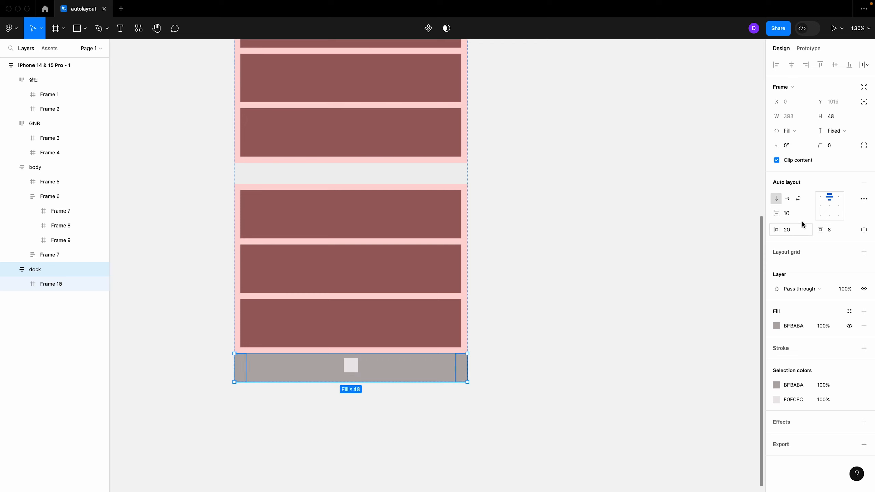
{"action": "left_click", "coordinate": [830, 207]}
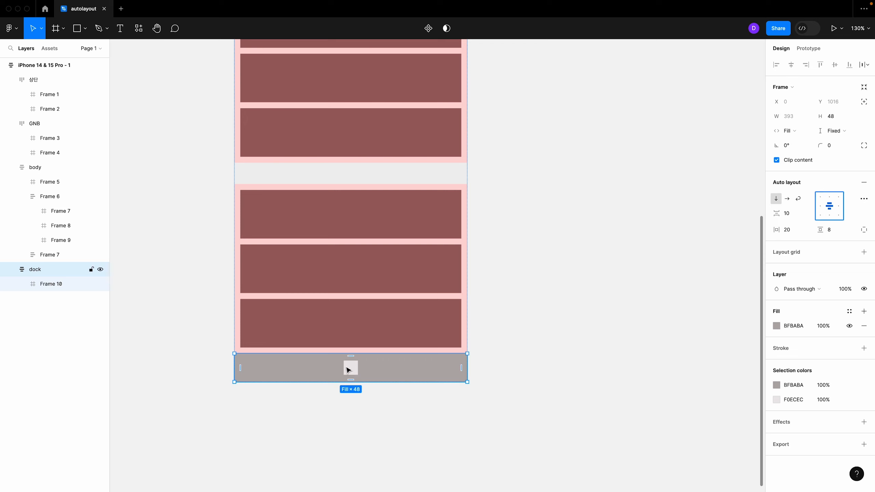
{"action": "left_click", "coordinate": [512, 397]}
- Duplicate the 24 × 24 square three times and switch the dock's auto layout direction to horizontal
{"action": "left_click", "coordinate": [351, 369]}
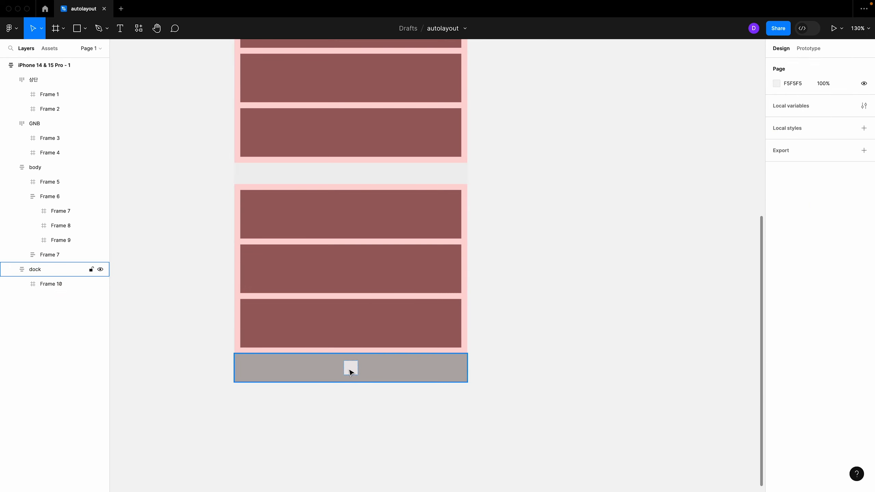
{"action": "left_click", "coordinate": [350, 371]}
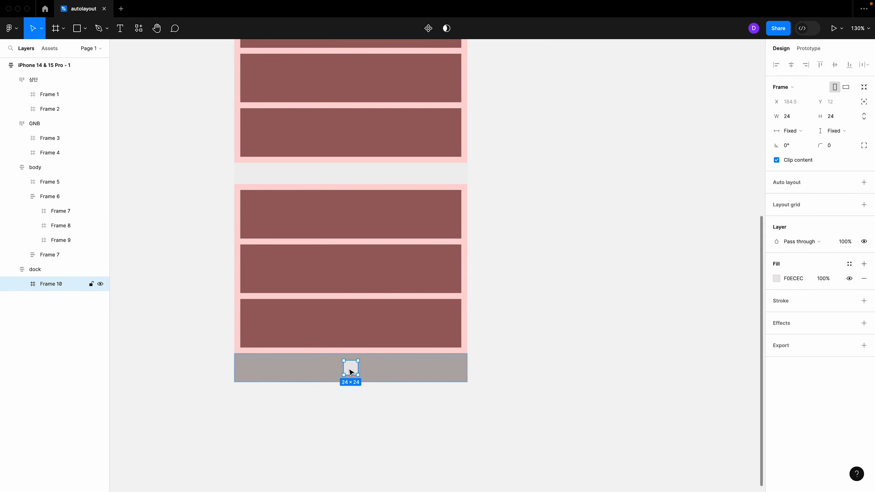
{"action": "key", "text": "ctrl+d"}
{"action": "key", "text": "ctrl+d"}
{"action": "key", "text": "ctrl+d"}
{"action": "key", "text": "ctrl+f"}
{"action": "left_click", "coordinate": [394, 366]}
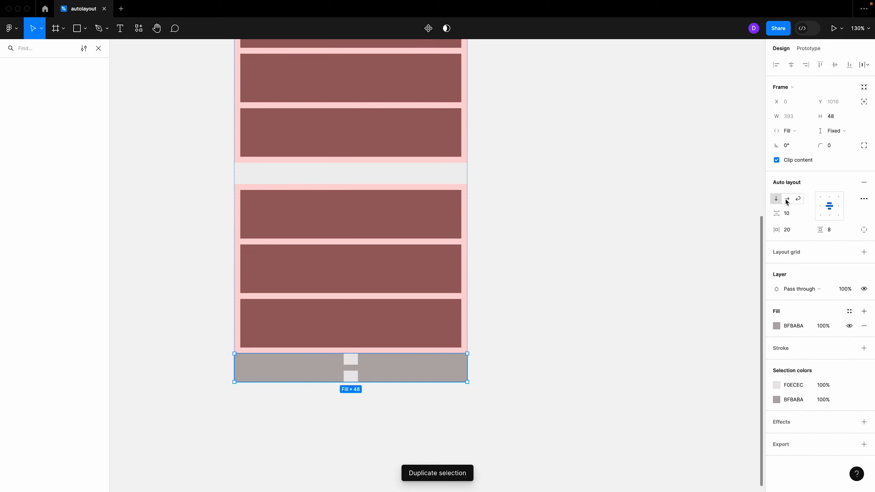
{"action": "left_click", "coordinate": [787, 199]}
{"action": "left_click", "coordinate": [552, 359]}
- Duplicate the last square in the dock to add a fifth one to the row
{"action": "left_click", "coordinate": [388, 369]}
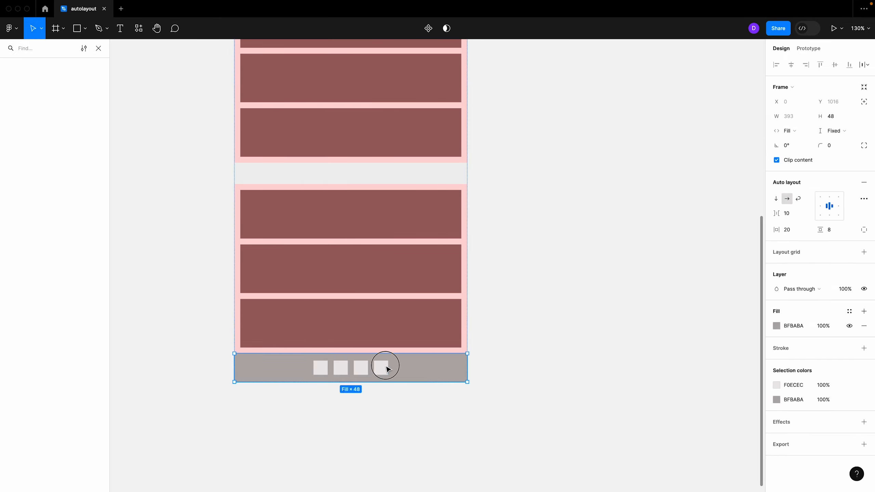
{"action": "left_click", "coordinate": [387, 369]}
{"action": "key", "text": "ctrl+d"}
{"action": "left_click", "coordinate": [524, 367]}
- Set the dock's horizontal gap between items to Auto so the five squares spread across its width
{"action": "left_click", "coordinate": [409, 375]}
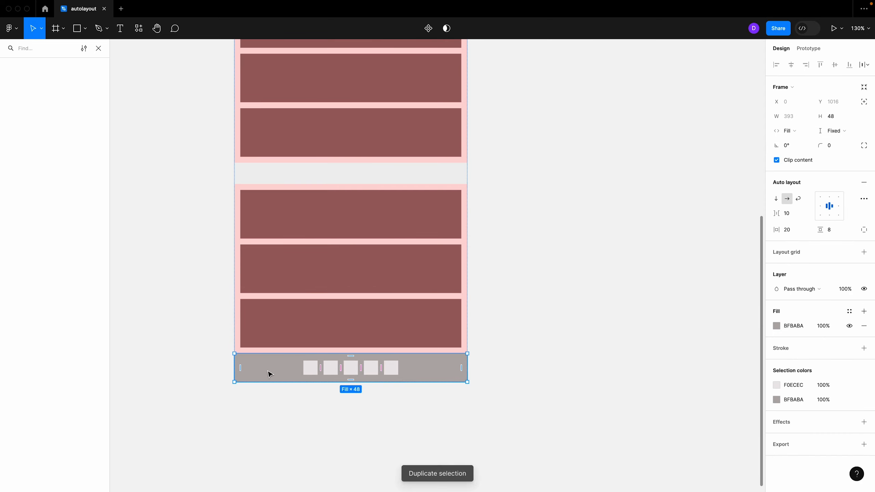
{"action": "left_click", "coordinate": [808, 214]}
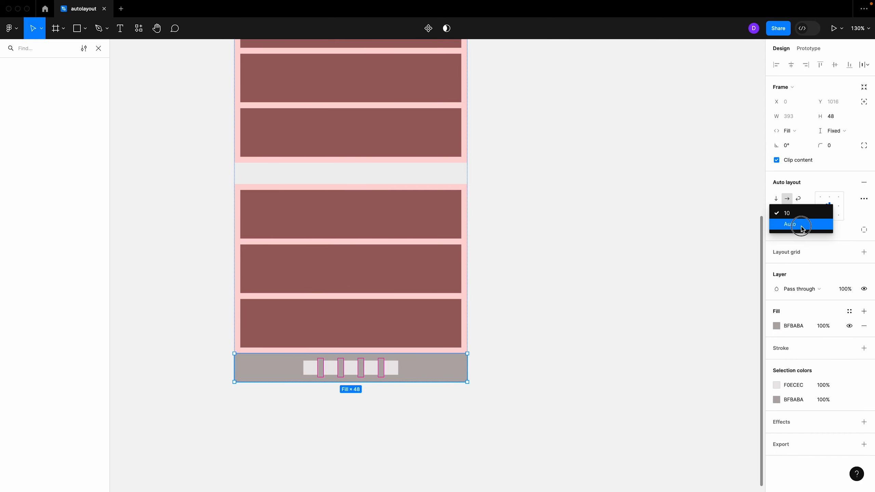
{"action": "left_click", "coordinate": [808, 228]}
{"action": "left_click", "coordinate": [539, 411]}
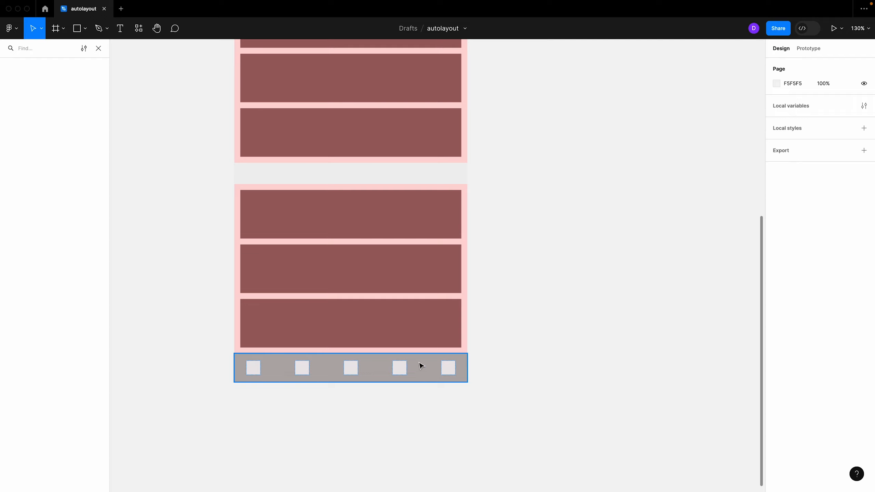
- Increase the dock's horizontal padding to move the outer squares inward from its edges
{"action": "left_click", "coordinate": [461, 366]}
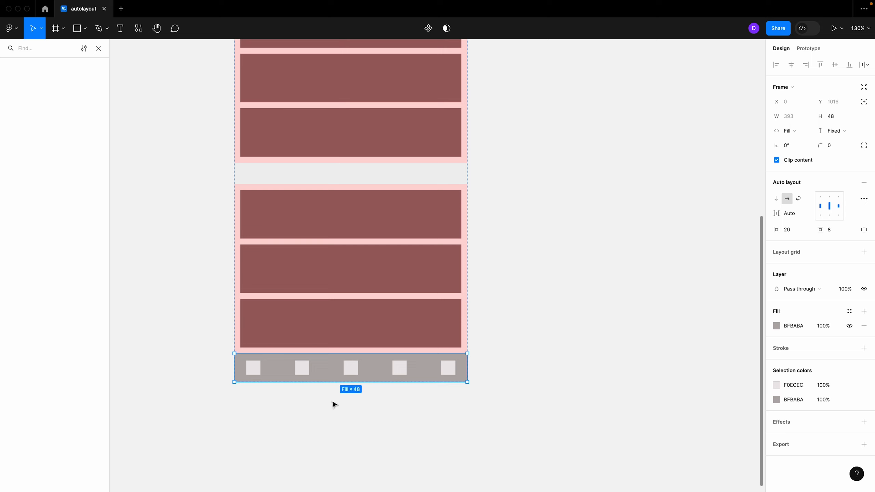
{"action": "left_click", "coordinate": [796, 235]}
{"action": "key", "text": "Up"}
{"action": "key", "text": "Up"}
{"action": "key", "text": "Up"}
{"action": "key", "text": "Up"}
{"action": "key", "text": "Up"}
{"action": "key", "text": "Up"}
{"action": "key", "text": "Up"}
{"action": "key", "text": "Up"}
{"action": "key", "text": "Up"}
{"action": "key", "text": "Up"}
{"action": "key", "text": "Up"}
{"action": "key", "text": "Up"}
{"action": "key", "text": "Up"}
{"action": "key", "text": "Up"}
{"action": "key", "text": "Up"}
{"action": "key", "text": "Up"}
{"action": "key", "text": "Up"}
{"action": "key", "text": "Up"}
{"action": "key", "text": "Up"}
{"action": "key", "text": "Up"}
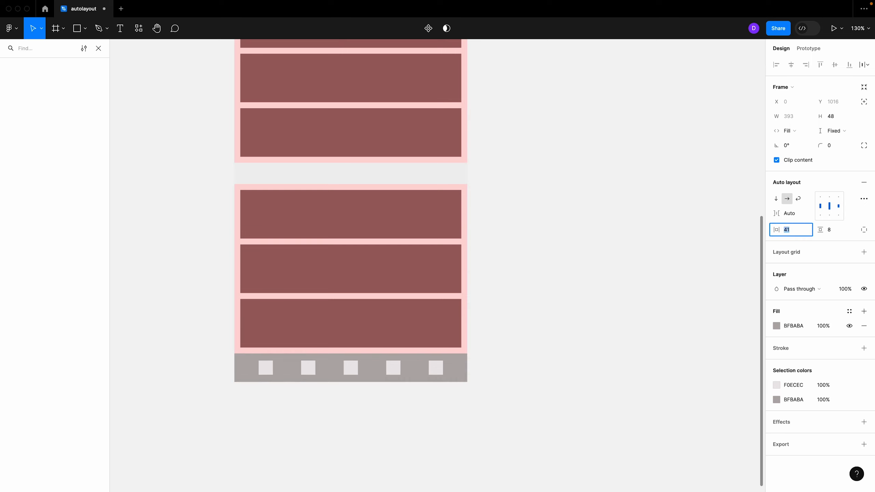
{"action": "key", "text": "Down"}
{"action": "key", "text": "Down"}
{"action": "key", "text": "Down"}
{"action": "key", "text": "Down"}
{"action": "key", "text": "Down"}
{"action": "key", "text": "Down"}
{"action": "key", "text": "Down"}
{"action": "key", "text": "Return"}
{"action": "left_click", "coordinate": [551, 331]}
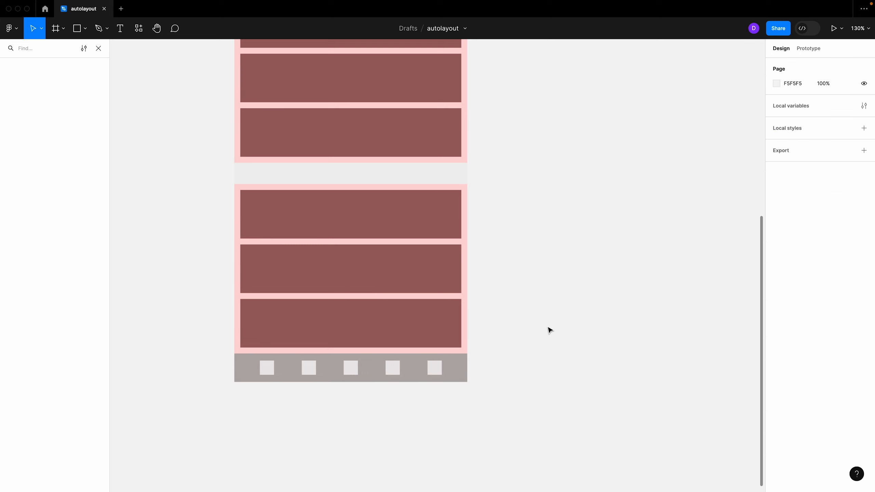
{"action": "scroll", "coordinate": [511, 348], "scroll_direction": "down", "scroll_amount": 5}
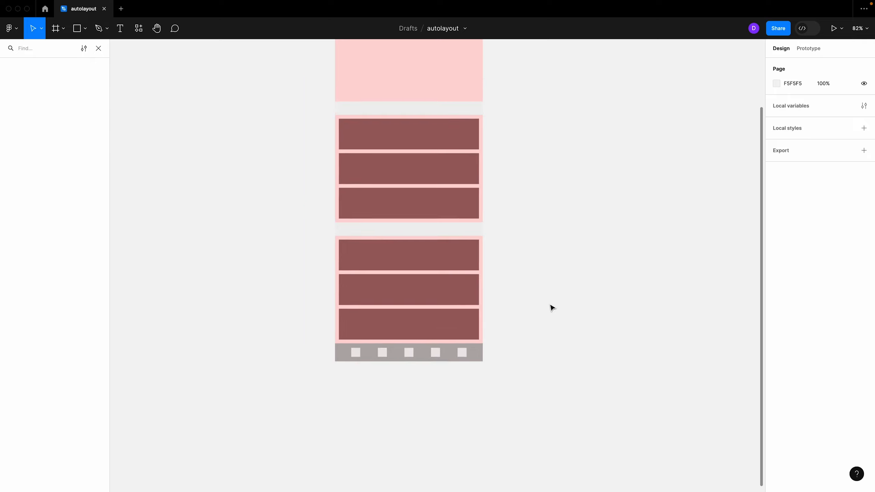
{"action": "left_click_drag", "start_coordinate": [551, 306], "coordinate": [511, 377]}
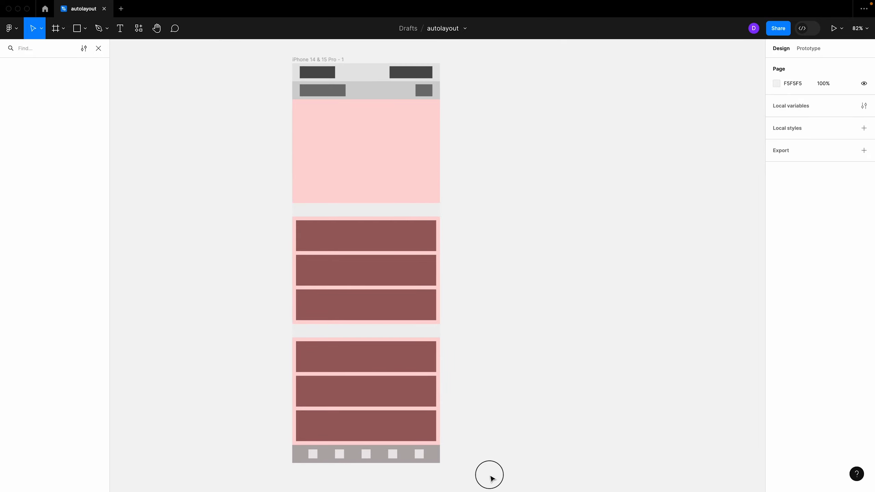
{"action": "left_click_drag", "start_coordinate": [496, 476], "coordinate": [212, 33]}
{"action": "left_click", "coordinate": [517, 335]}
{"action": "left_click_drag", "start_coordinate": [486, 361], "coordinate": [500, 326]}
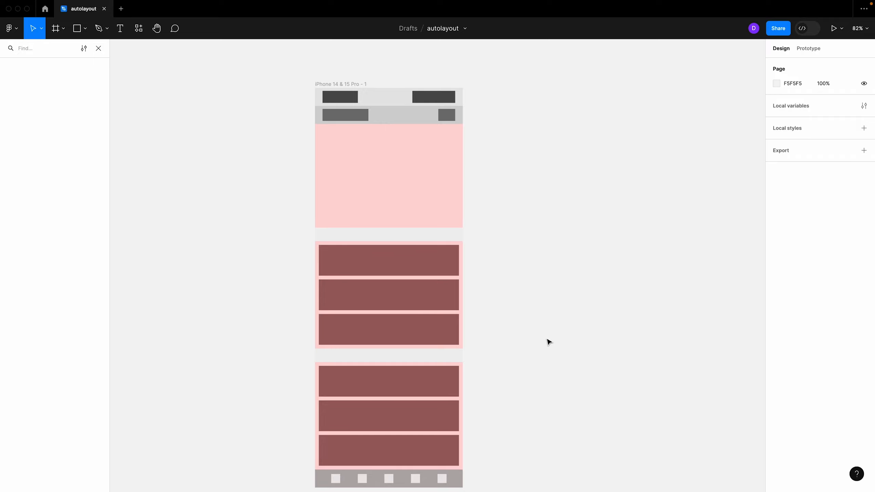
- Try duplicating the first dark bar in the upper pink content frame, and undo the duplication
{"action": "scroll", "coordinate": [500, 299], "scroll_direction": "right", "scroll_amount": 1}
{"action": "left_click", "coordinate": [410, 264]}
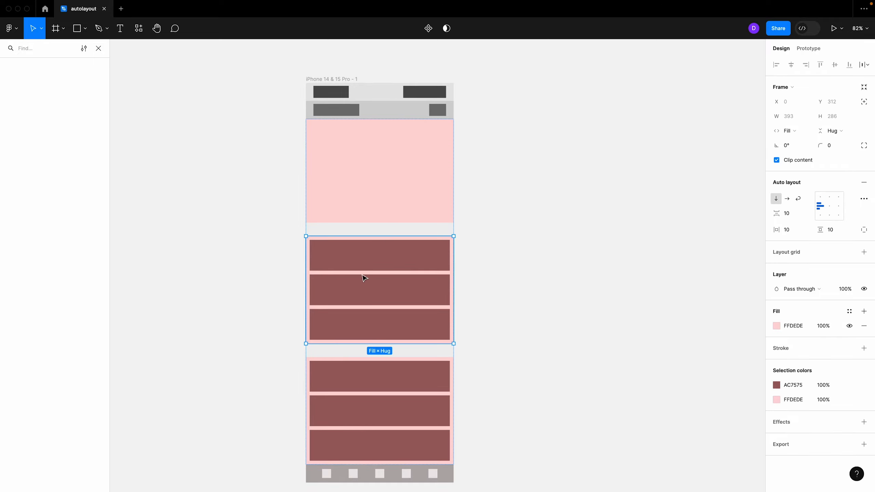
{"action": "left_click", "coordinate": [385, 259]}
{"action": "key", "text": "super+d"}
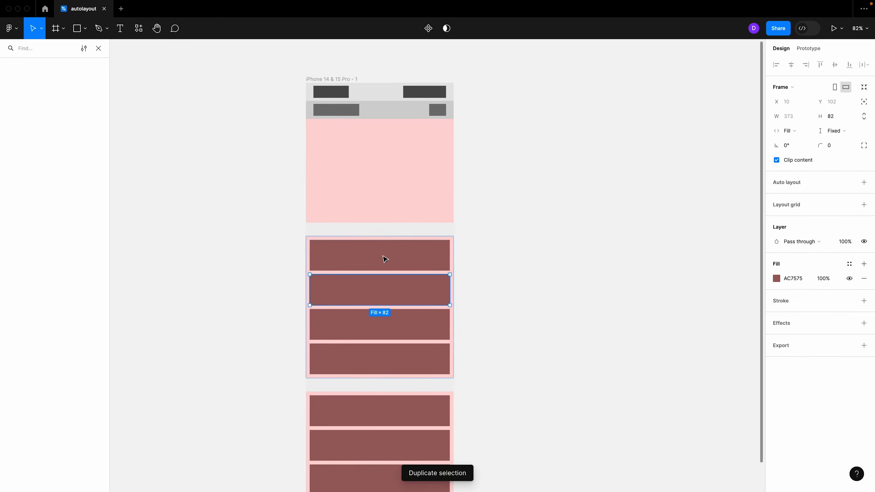
{"action": "key", "text": "super+z"}
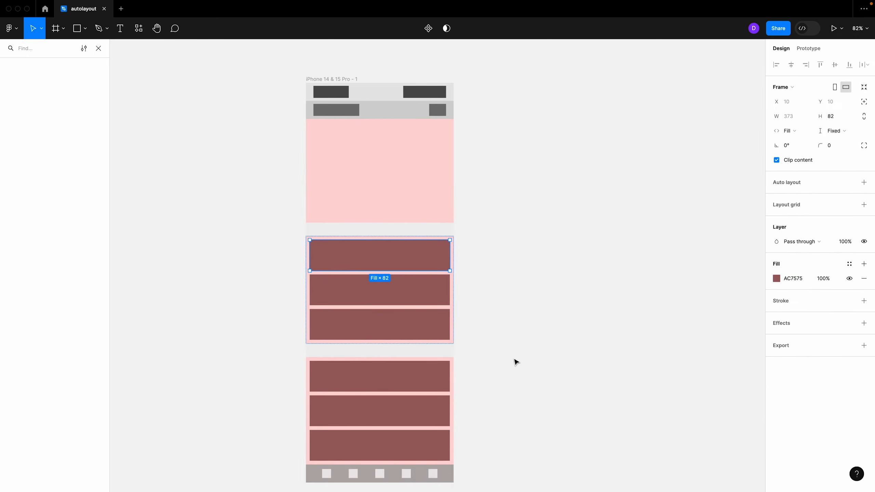
{"action": "scroll", "coordinate": [513, 345], "scroll_direction": "down", "scroll_amount": 3}
{"action": "left_click", "coordinate": [404, 372]}
{"action": "left_click", "coordinate": [521, 345]}
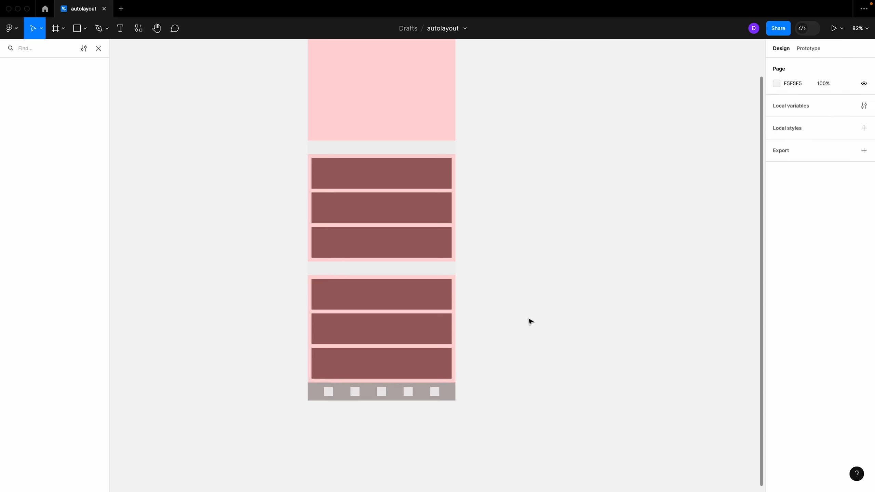
{"action": "left_click_drag", "start_coordinate": [523, 201], "coordinate": [515, 299]}
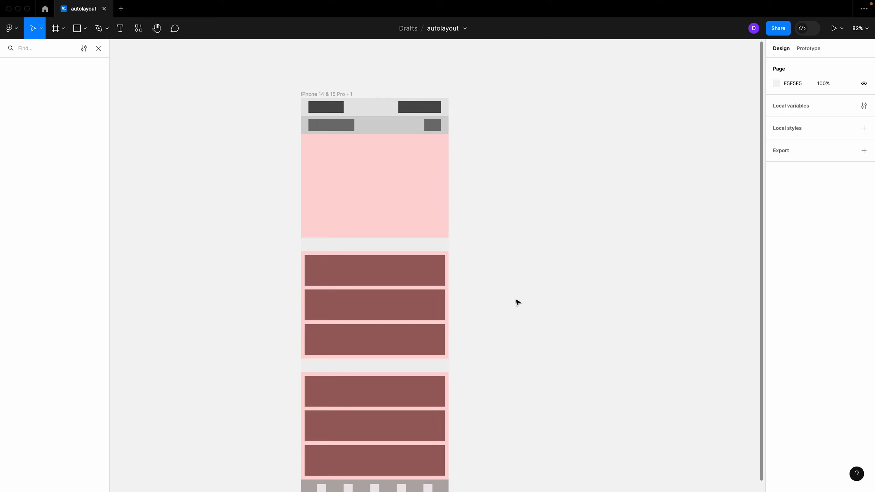
- Review the height sizing options of the iPhone 14 & 15 Pro frame, keeping it on Hug contents
{"action": "left_click", "coordinate": [334, 94]}
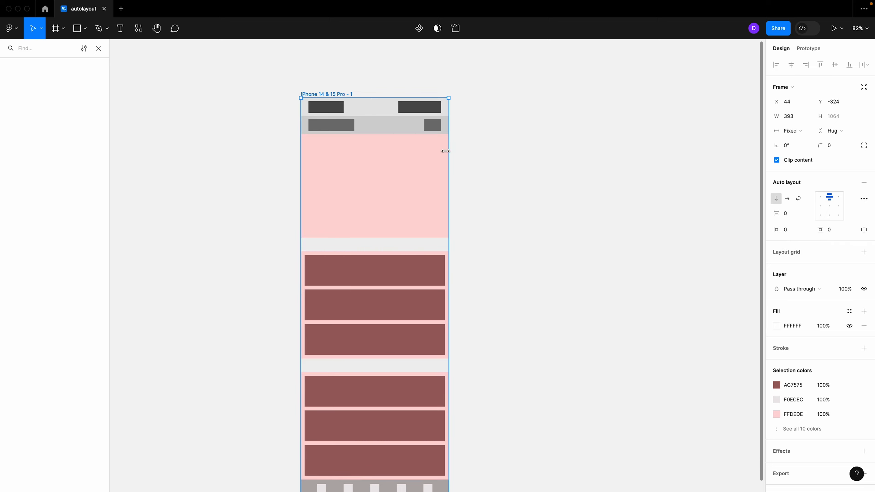
{"action": "left_click", "coordinate": [850, 131]}
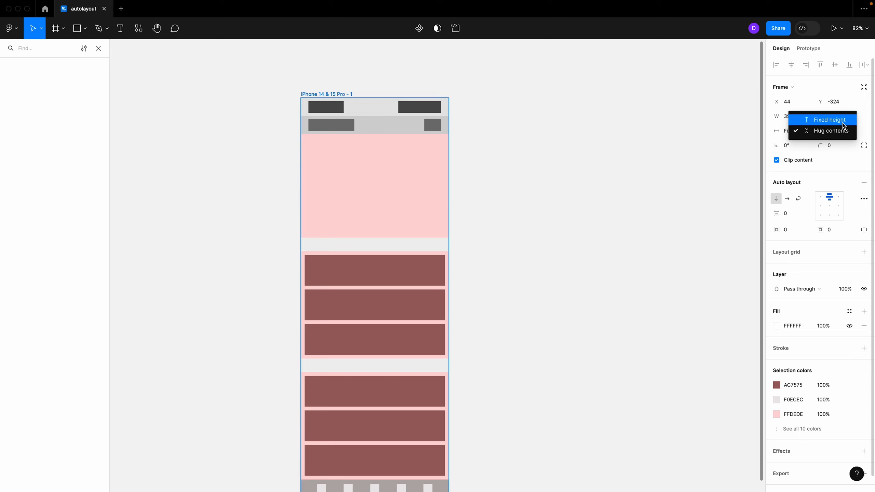
{"action": "left_click", "coordinate": [843, 121]}
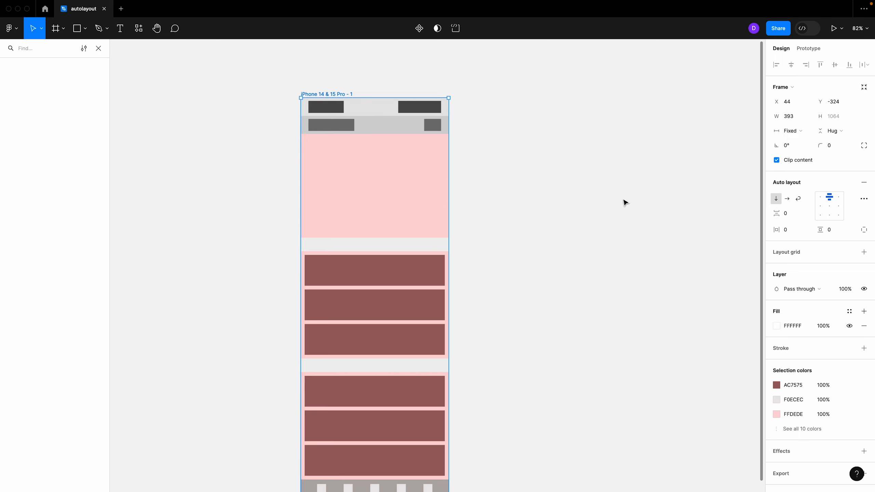
- Review the height sizing options of the topmost header bar, including Fill container, keeping it on Fixed height
{"action": "left_click", "coordinate": [346, 112]}
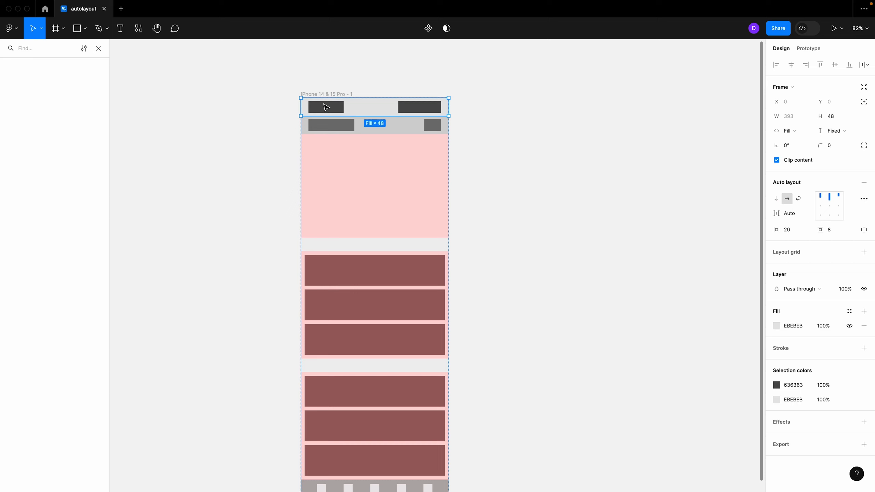
{"action": "left_click", "coordinate": [840, 131]}
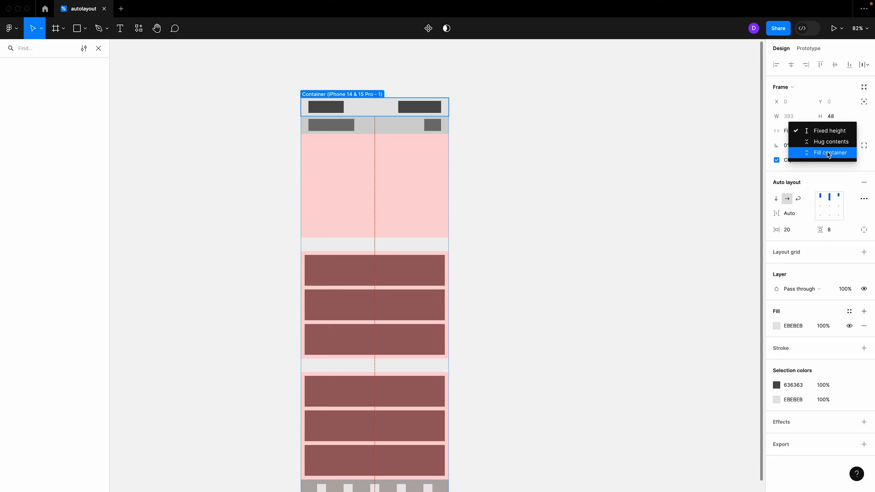
{"action": "left_click", "coordinate": [827, 133]}
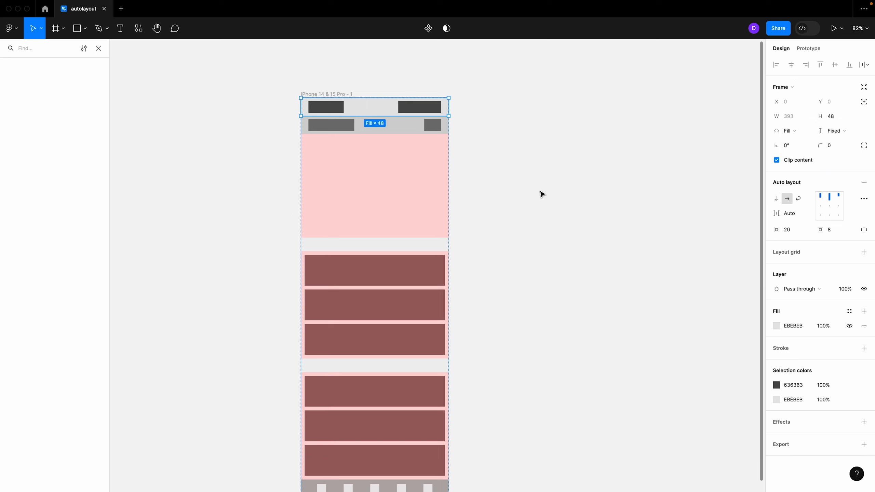